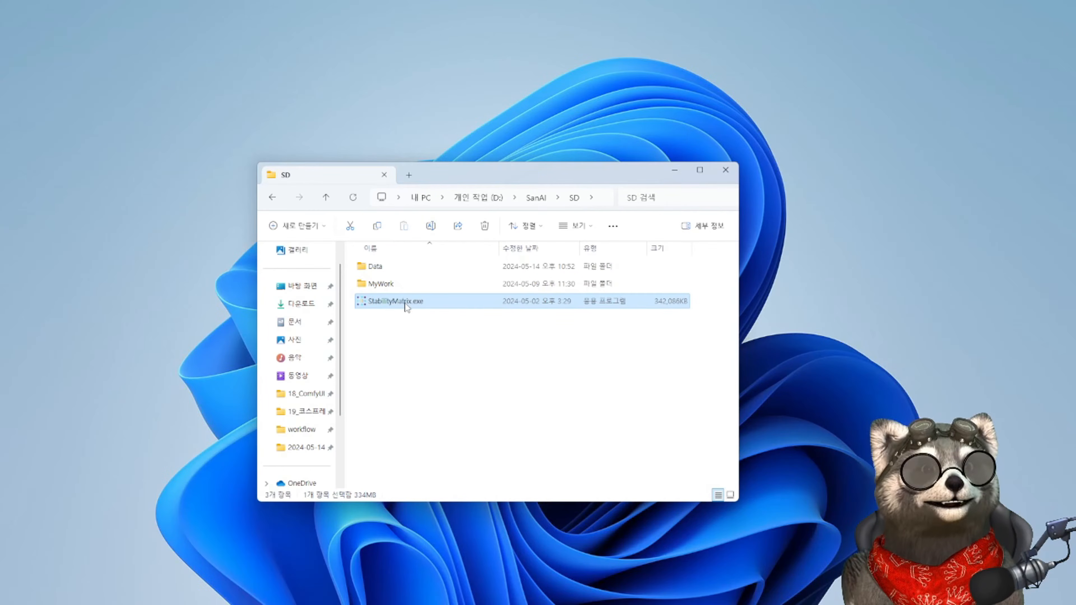
Step: Start Stability Matrix from the SD folder and launch the Stable Diffusion WebUI Forge package
double_click(406, 304)
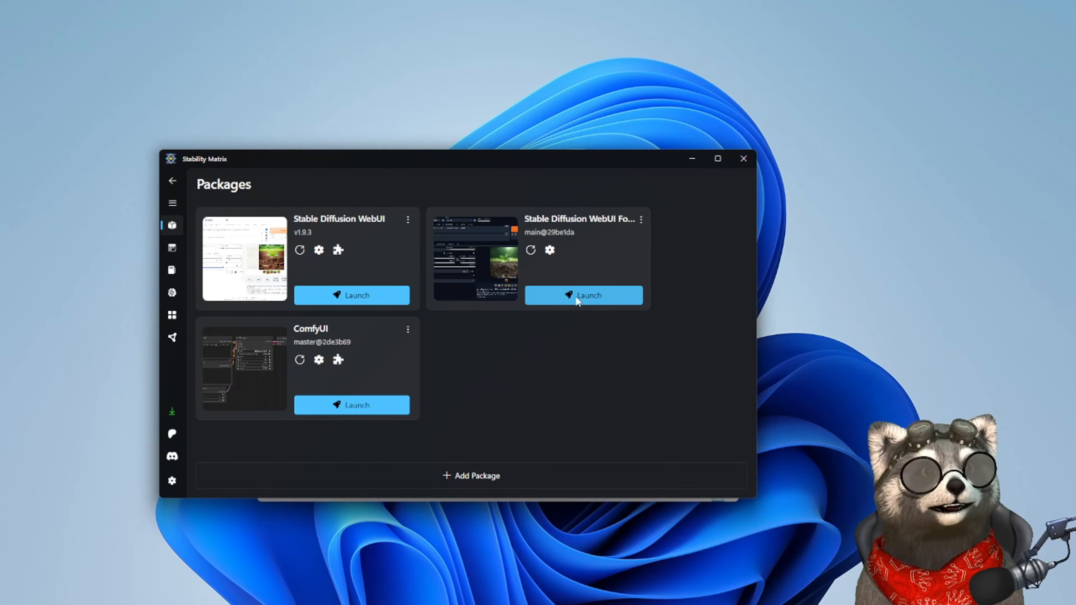
left_click(577, 296)
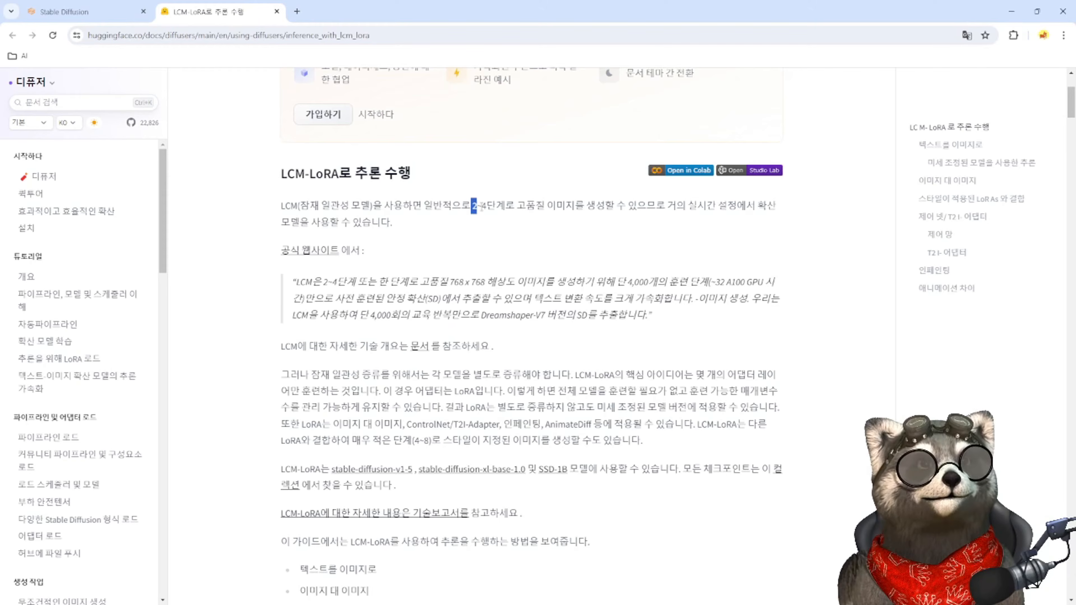
Step: Read the LCM-LoRA documentation's introduction, covering the recommended step count, the supported base models and the guide's list of tasks
left_click_drag(480, 206, 584, 206)
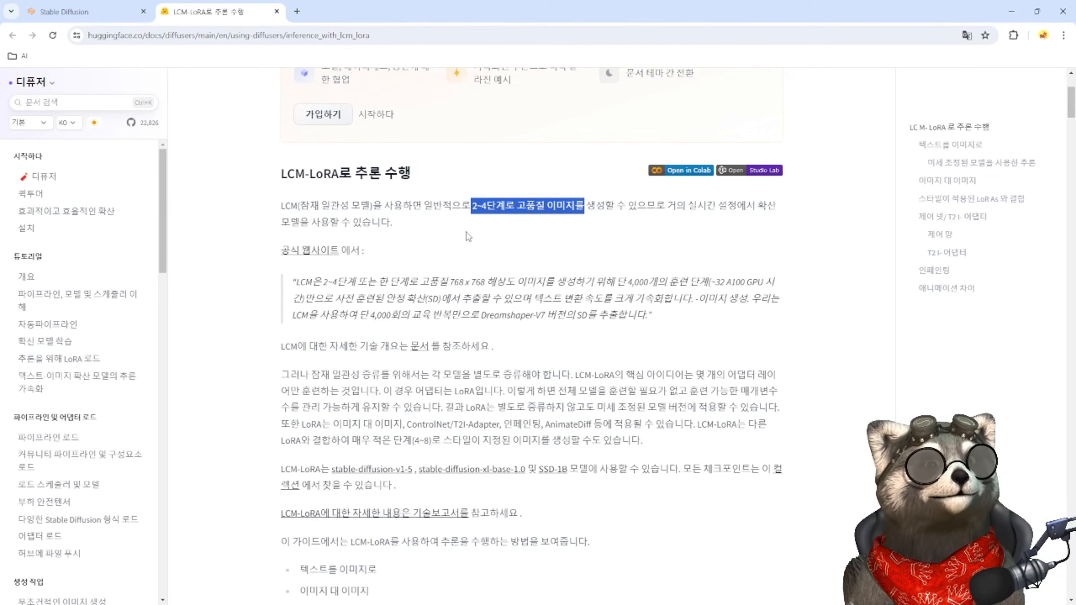
scroll(470, 229, "down", 5)
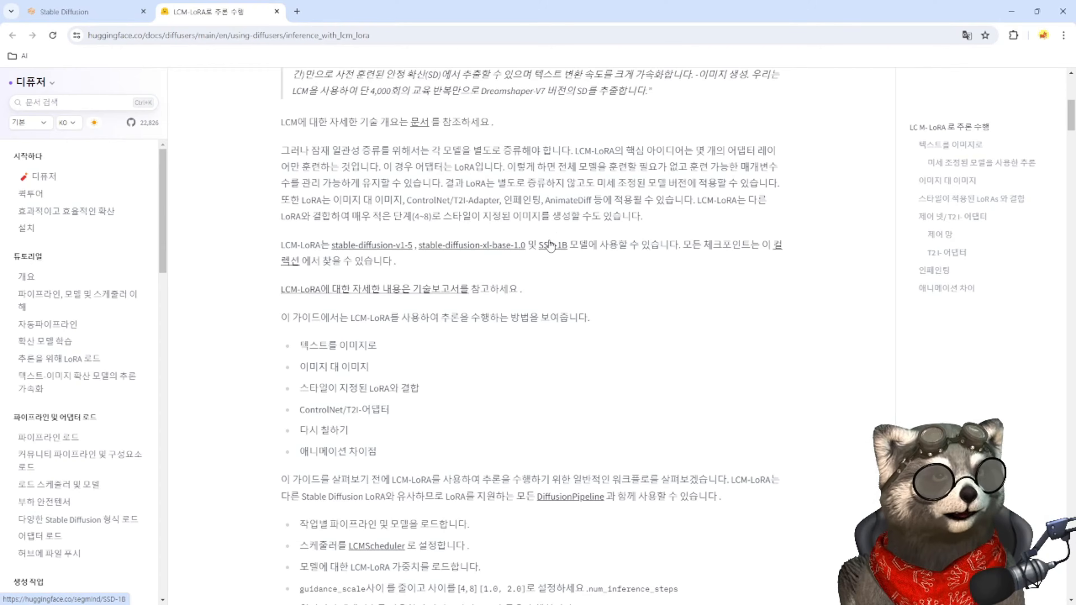
scroll(567, 317, "up", 1)
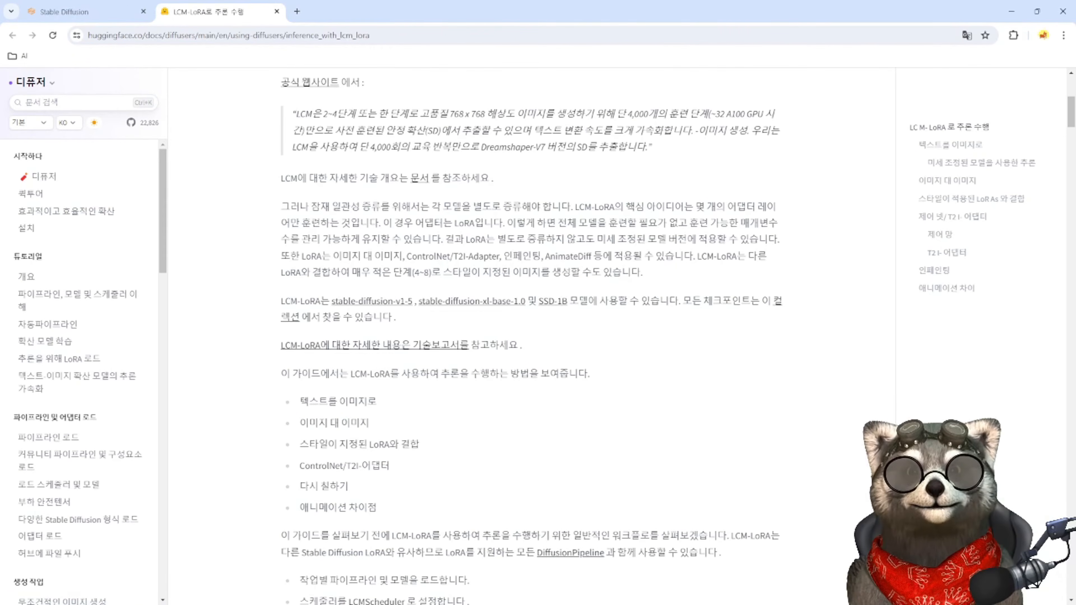
scroll(300, 344, "down", 1)
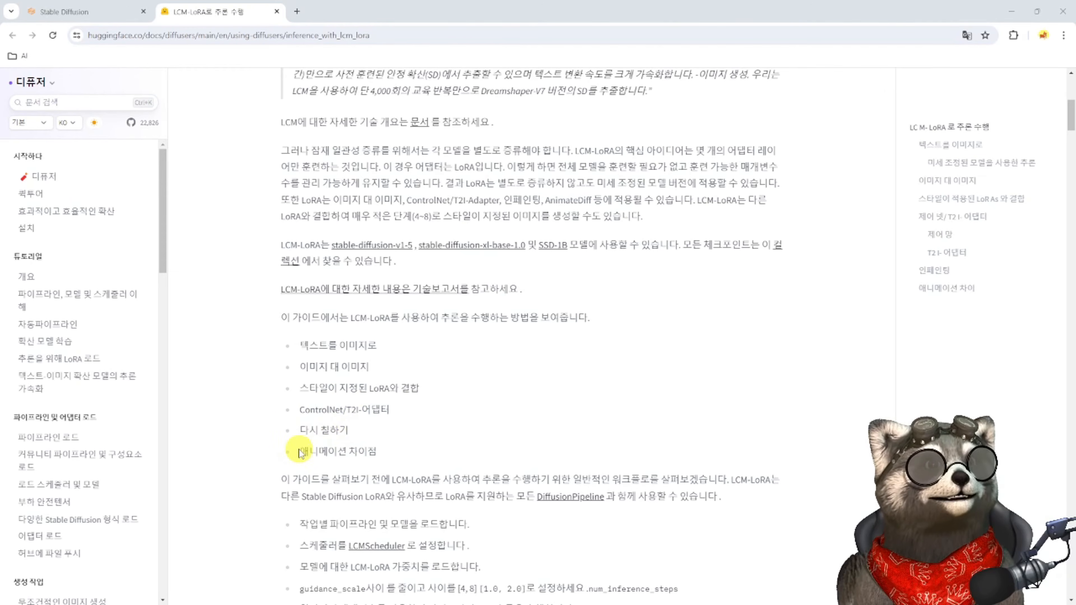
scroll(422, 452, "down", 3)
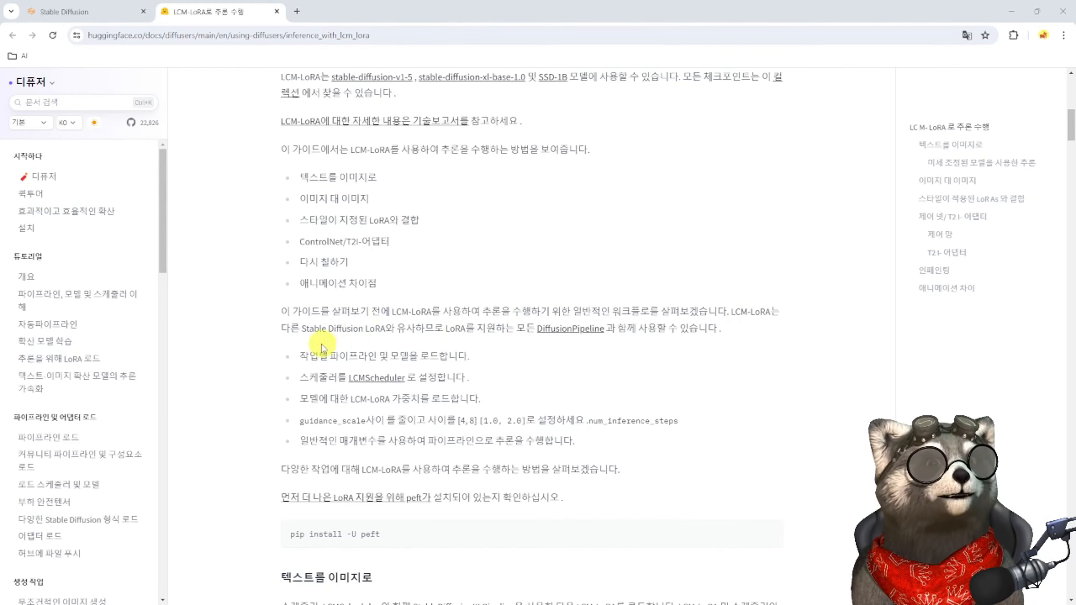
Step: Examine the LCM-LoRA workflow list for model loading, LCMScheduler, LoRA weights, guidance_scale and num_inference_steps, then review the page's introduction again
left_click_drag(390, 356, 436, 355)
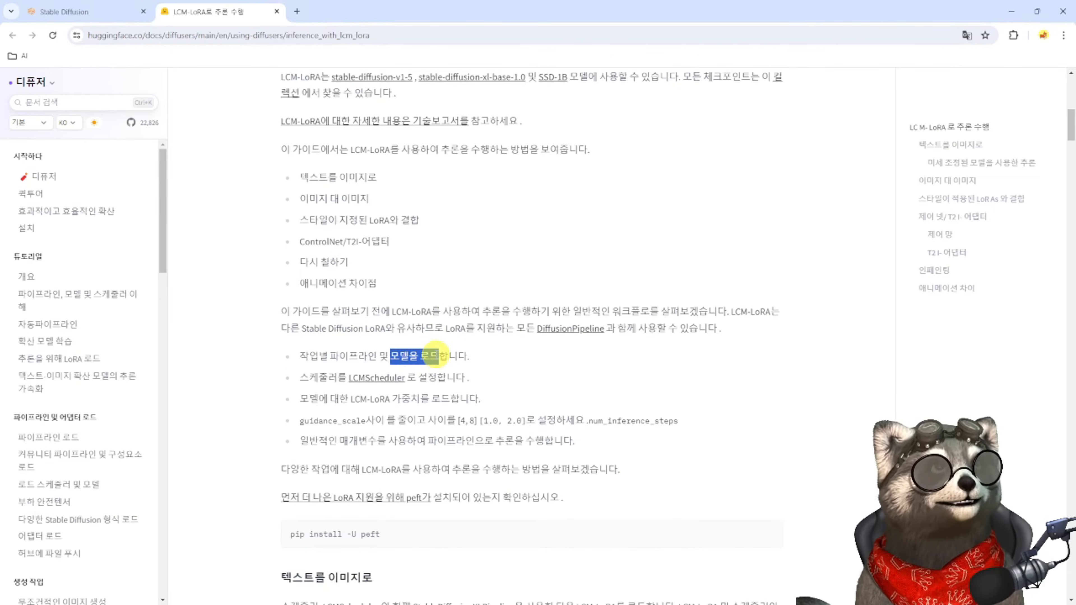
left_click_drag(348, 377, 407, 378)
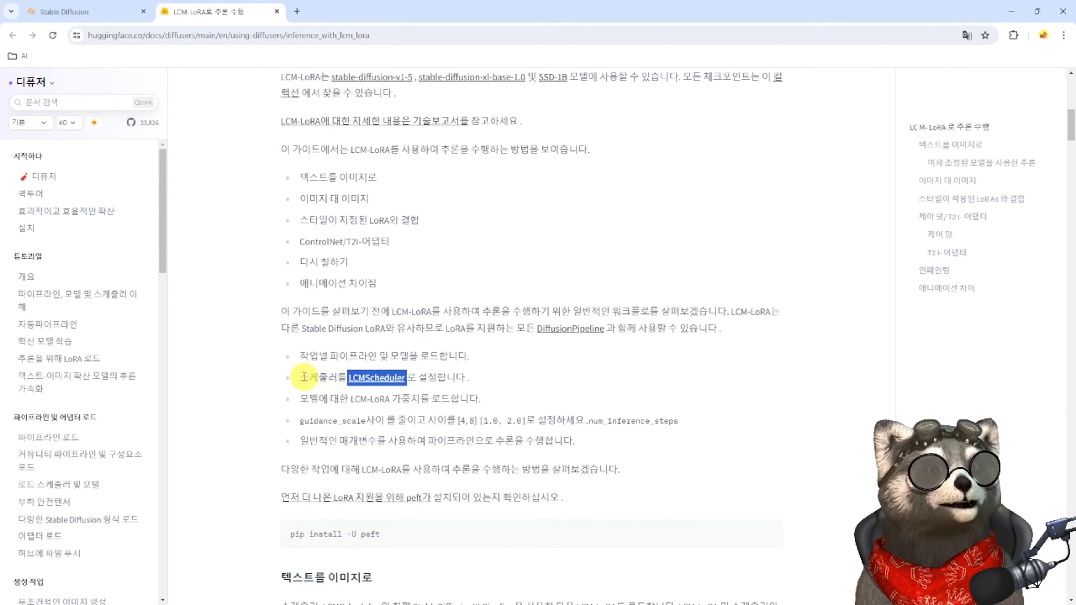
left_click_drag(300, 377, 446, 399)
left_click(337, 397)
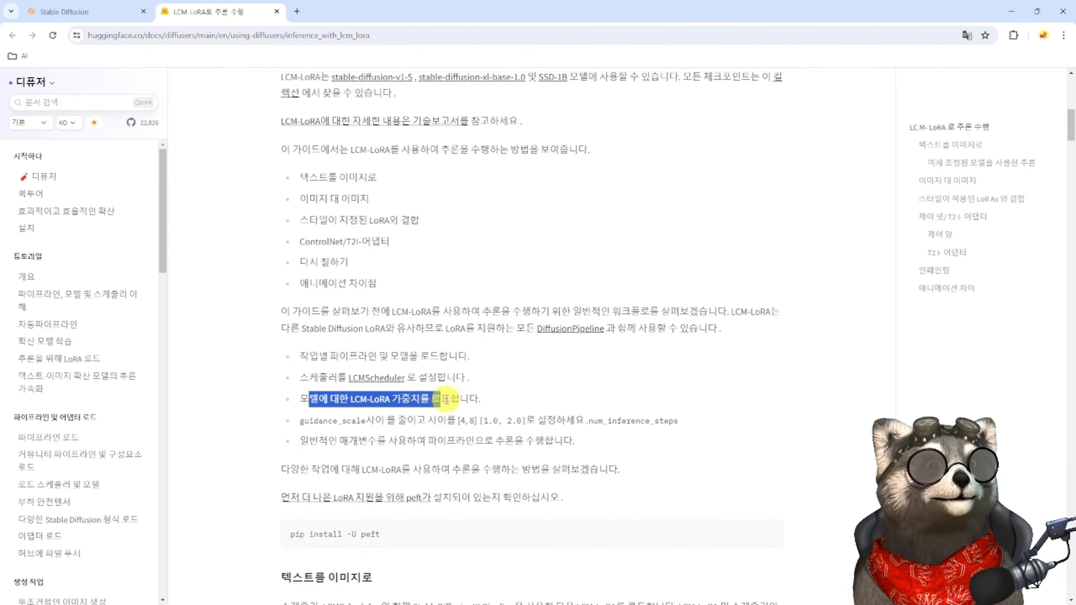
double_click(316, 425)
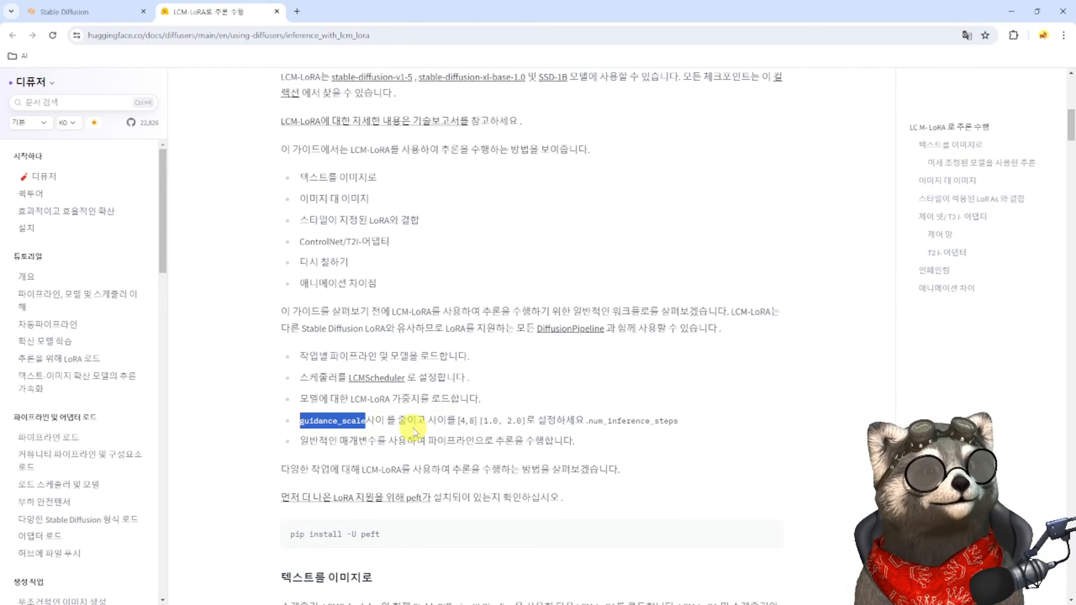
double_click(467, 421)
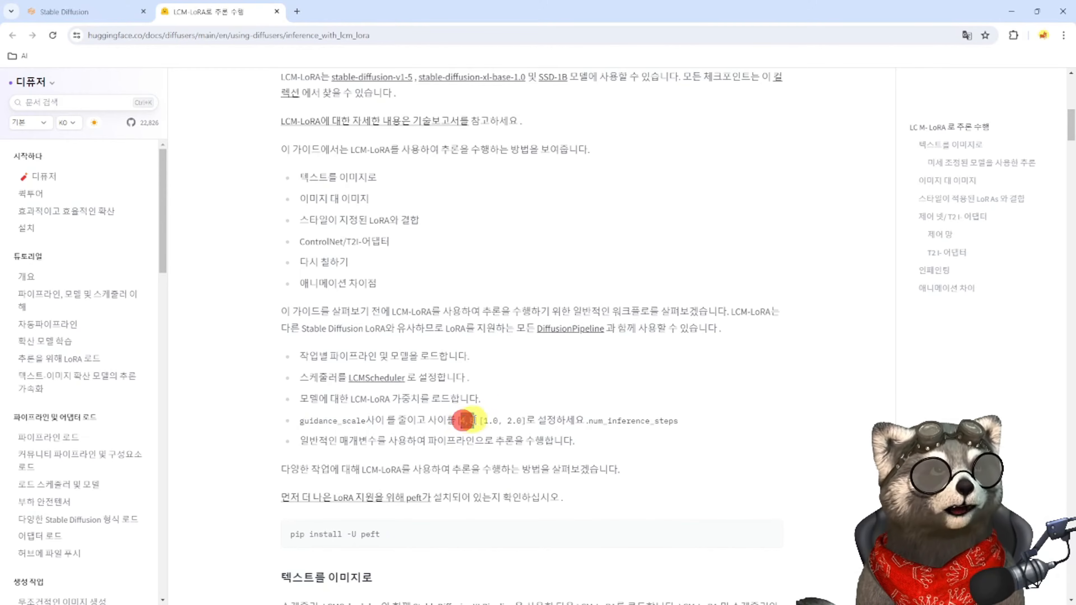
left_click(667, 419)
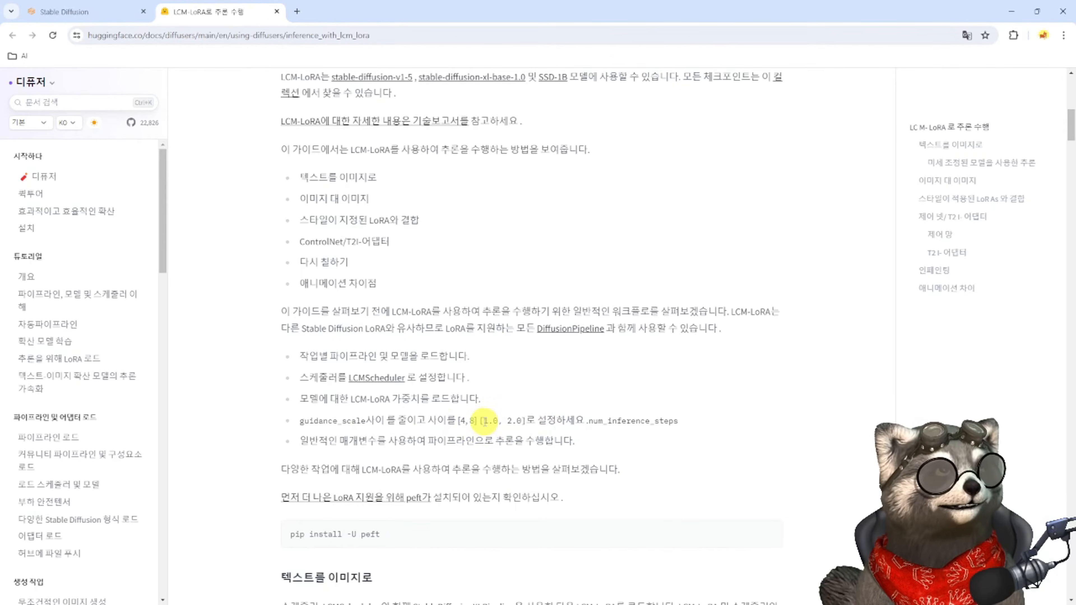
left_click_drag(484, 421, 523, 418)
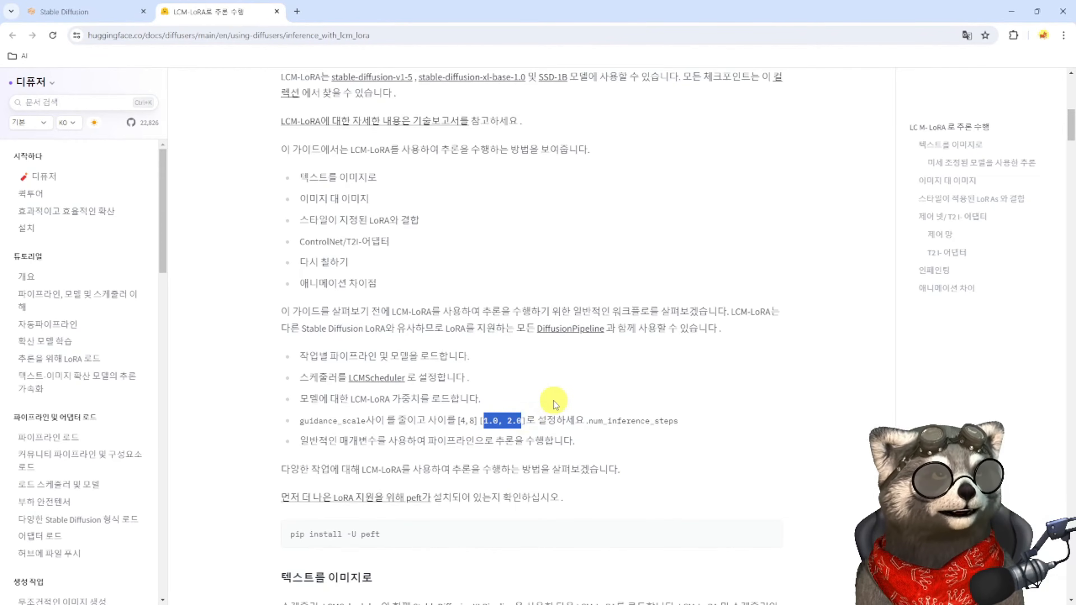
left_click_drag(294, 446, 591, 446)
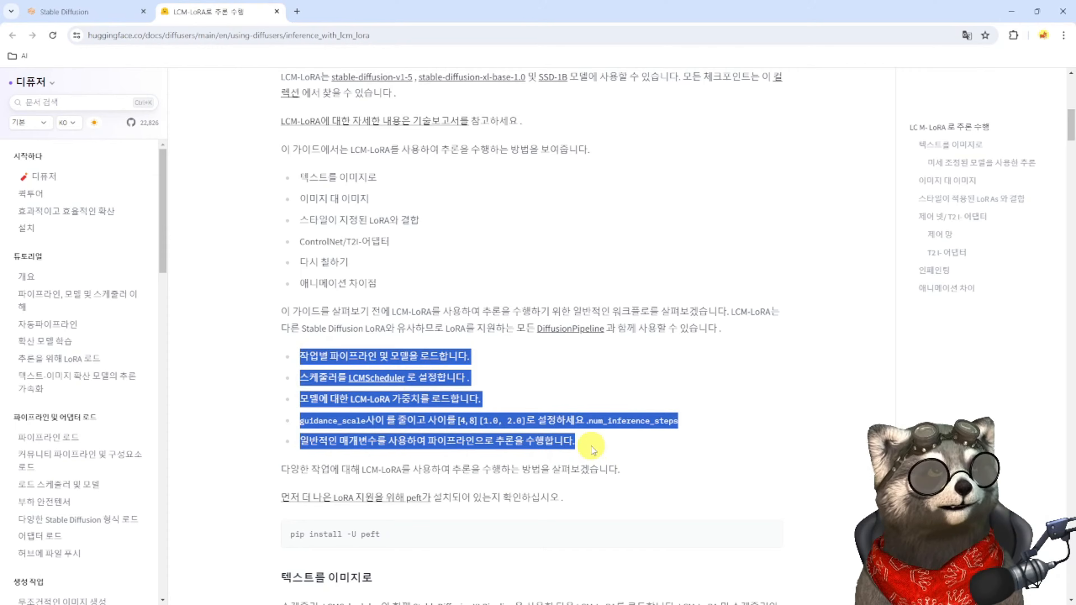
left_click(612, 444)
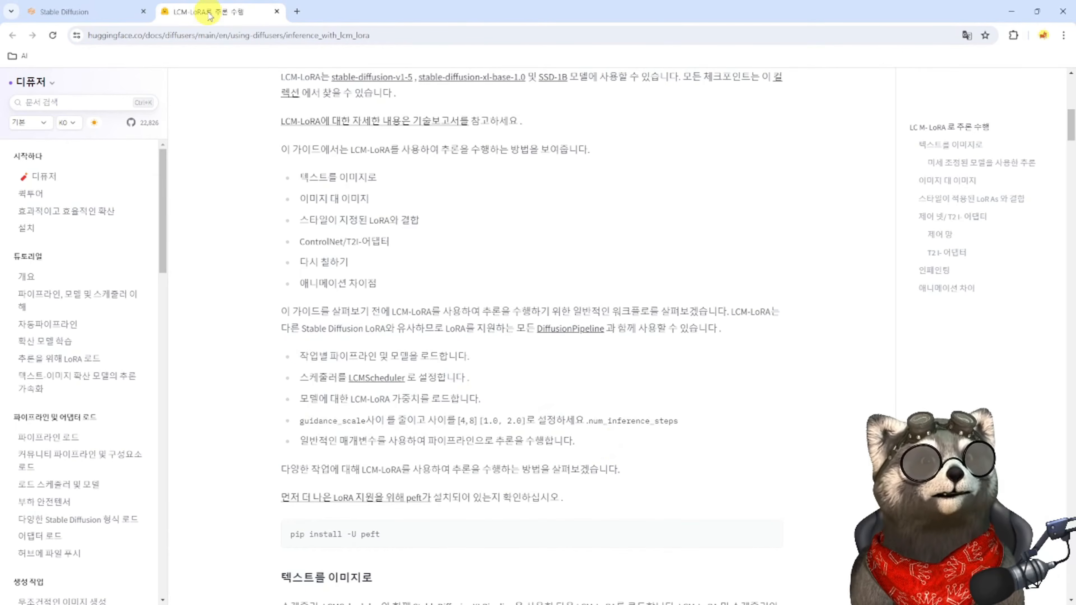
scroll(233, 271, "up", 8)
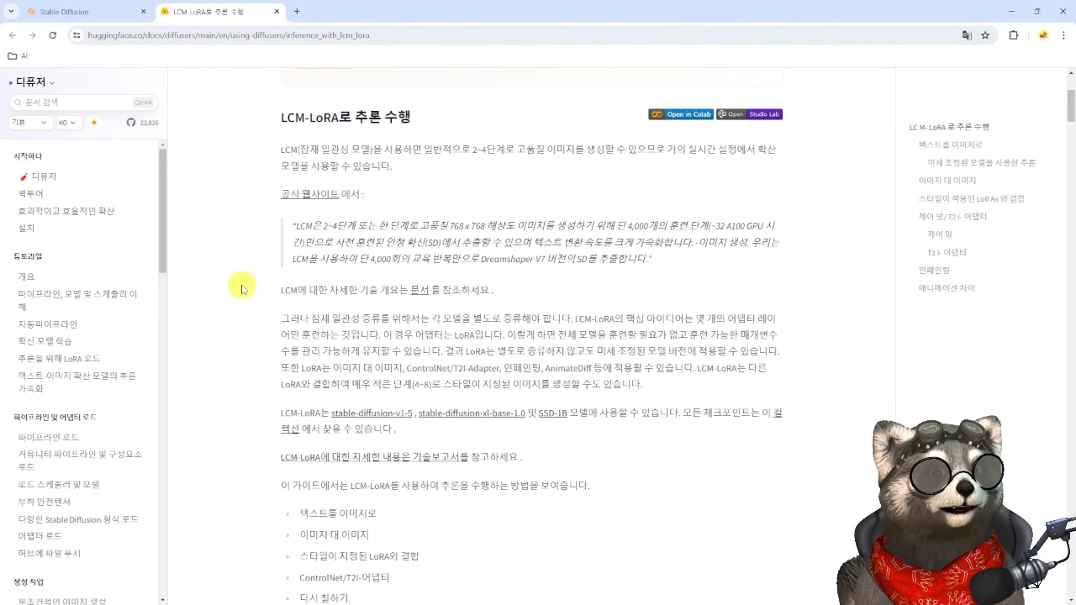
scroll(254, 297, "down", 6)
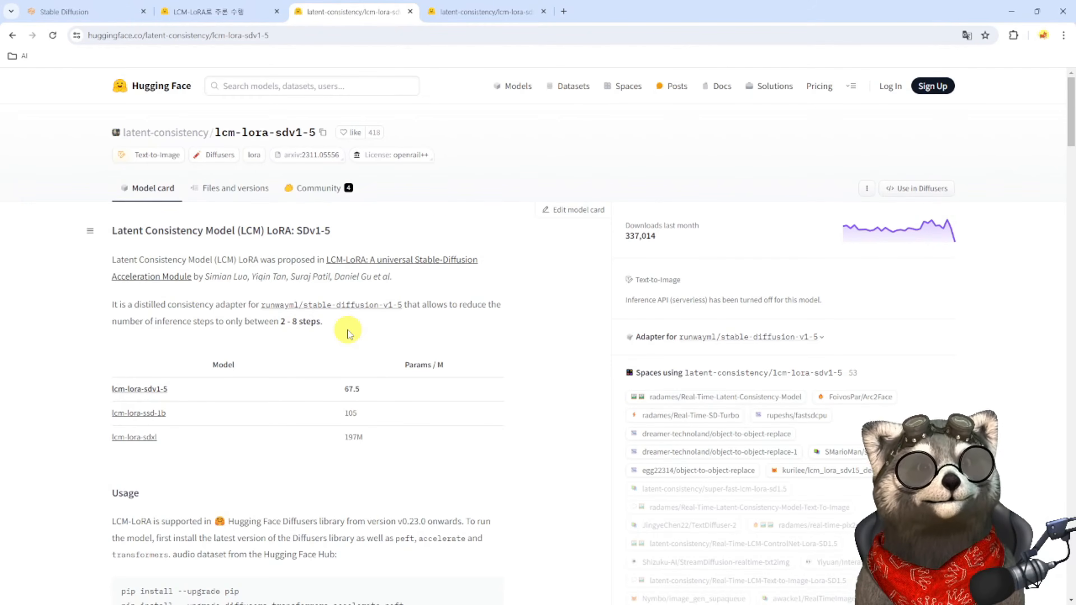
Step: View the downloadable repository files of the lcm-lora-sdv1-5 and lcm-lora-sdxl models on Hugging Face
left_click(219, 191)
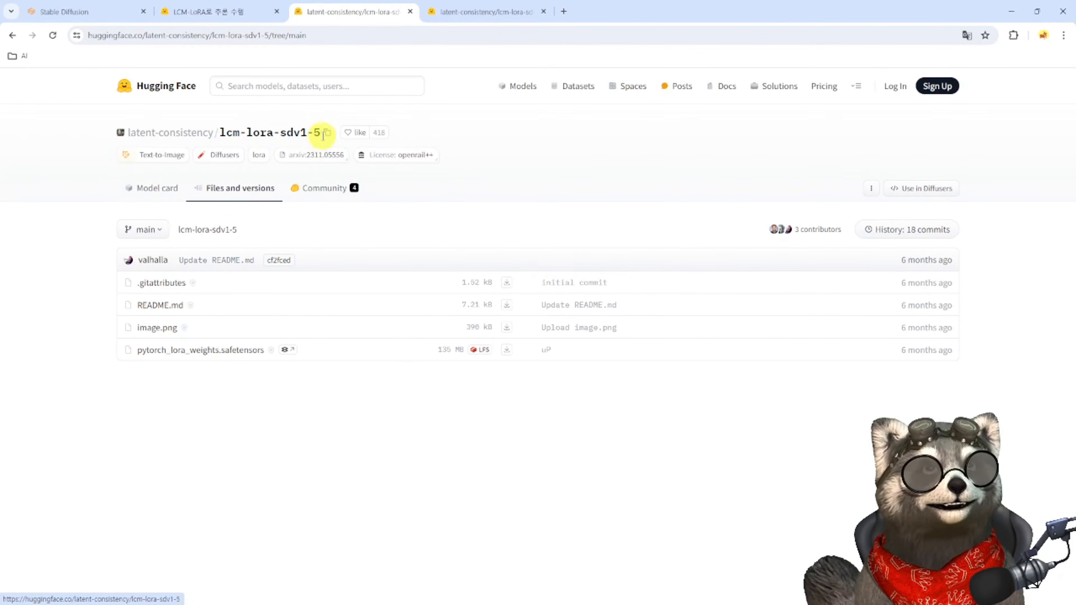
left_click_drag(323, 132, 220, 132)
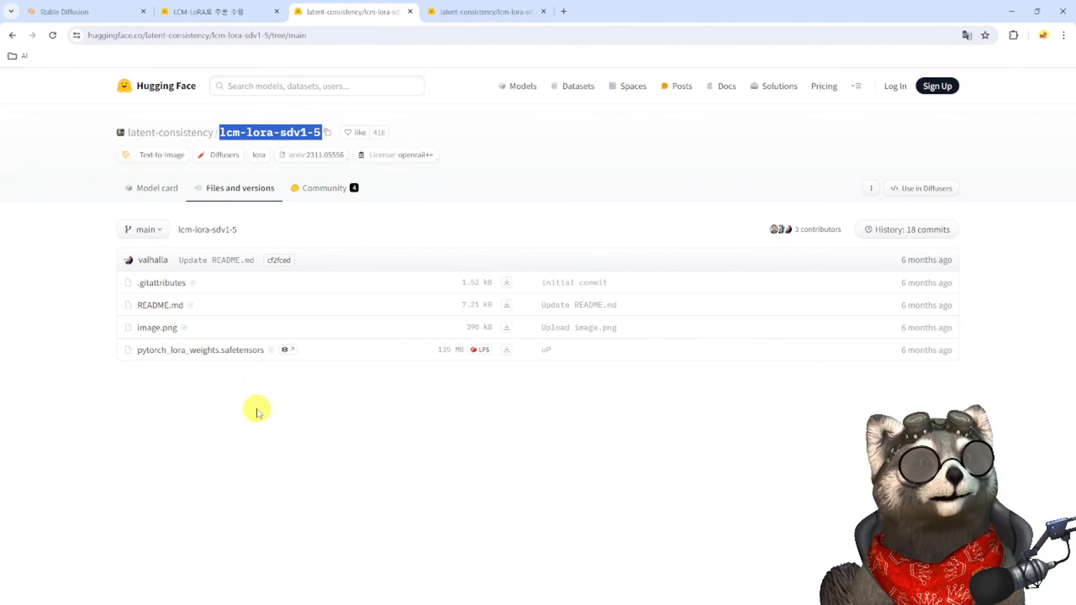
left_click(479, 11)
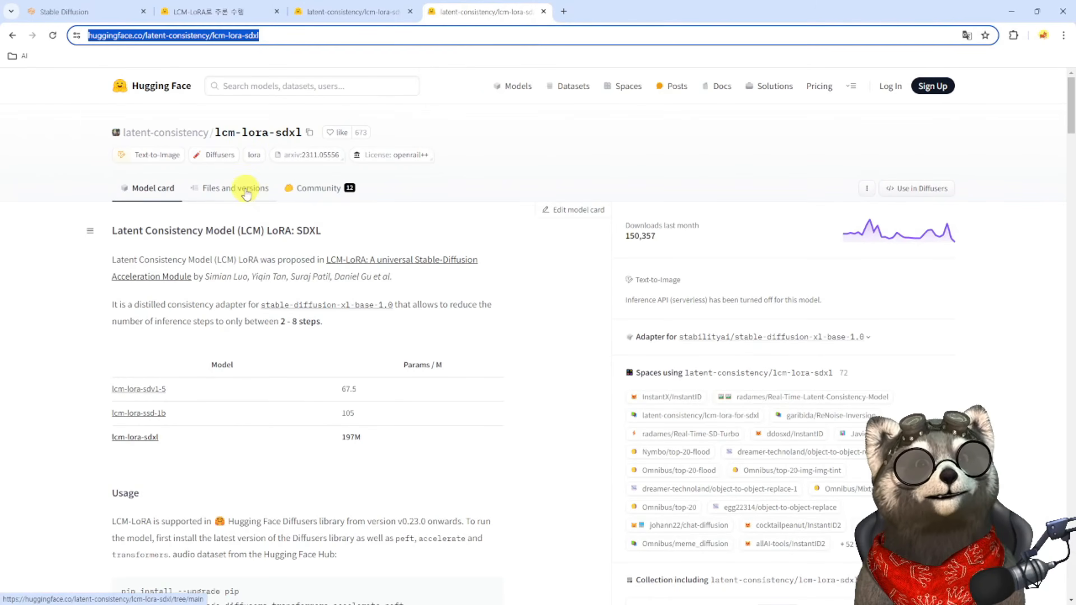
left_click(220, 189)
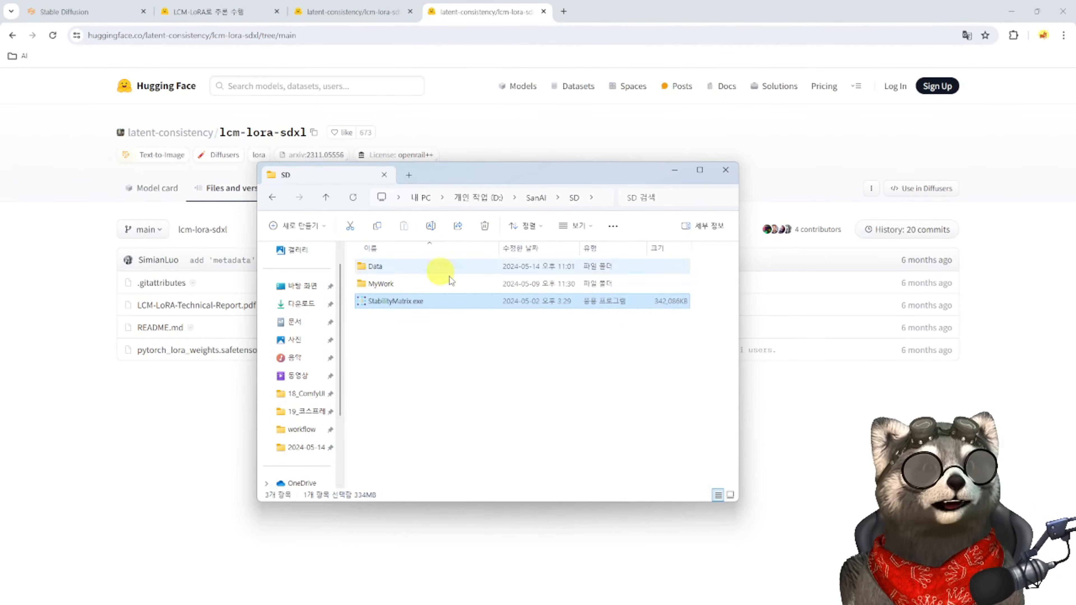
Step: Locate and select lcm-lora-sdv1-5.safetensors and lcm-lora-sdxl.safetensors in the SD\Data\Models\Lora folder
double_click(384, 271)
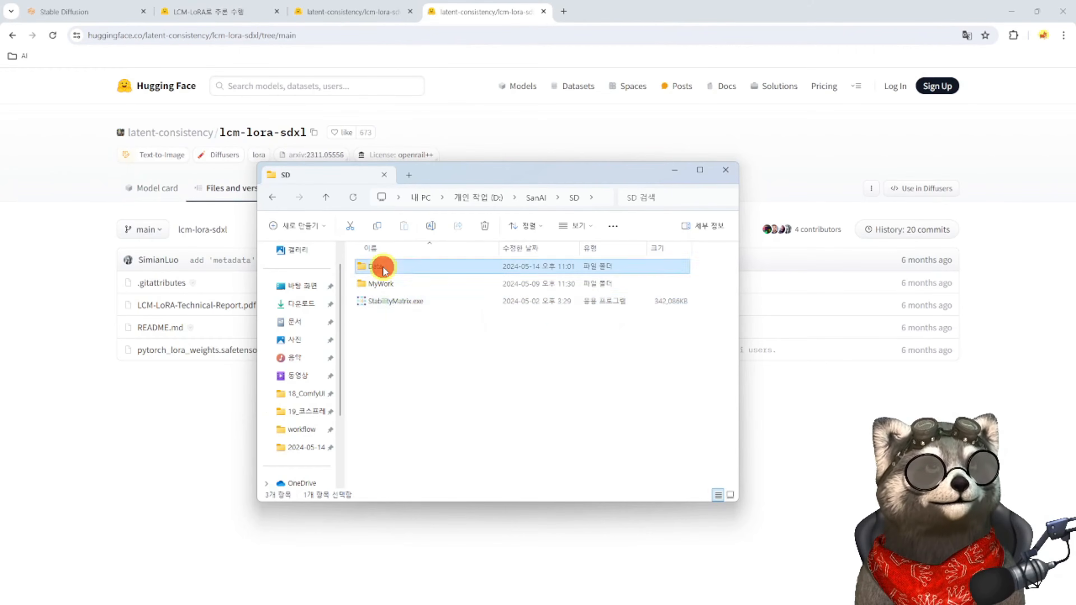
double_click(376, 321)
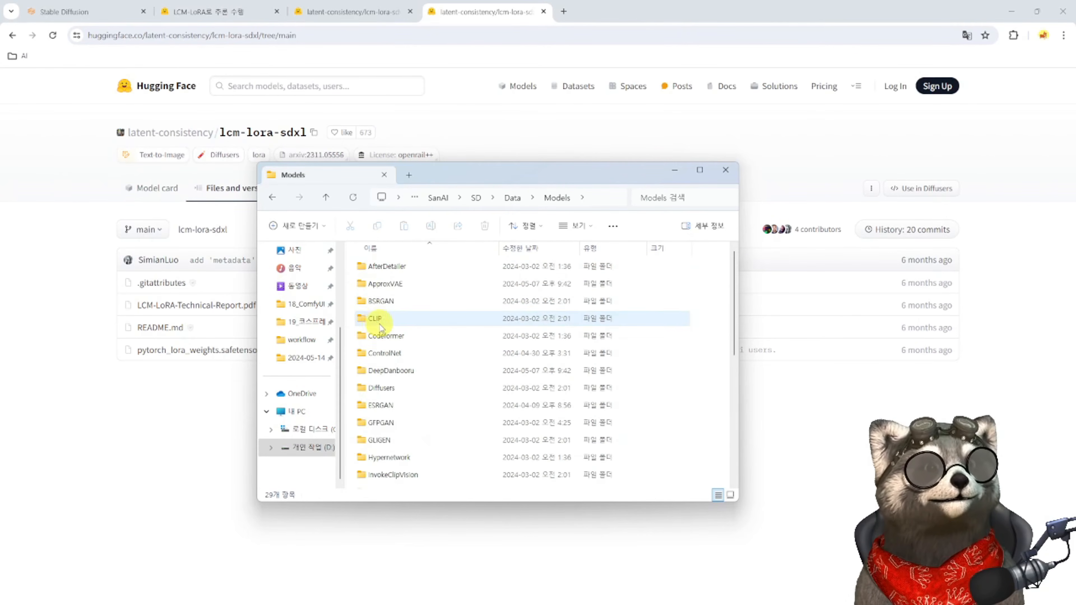
scroll(379, 356, "down", 2)
double_click(377, 340)
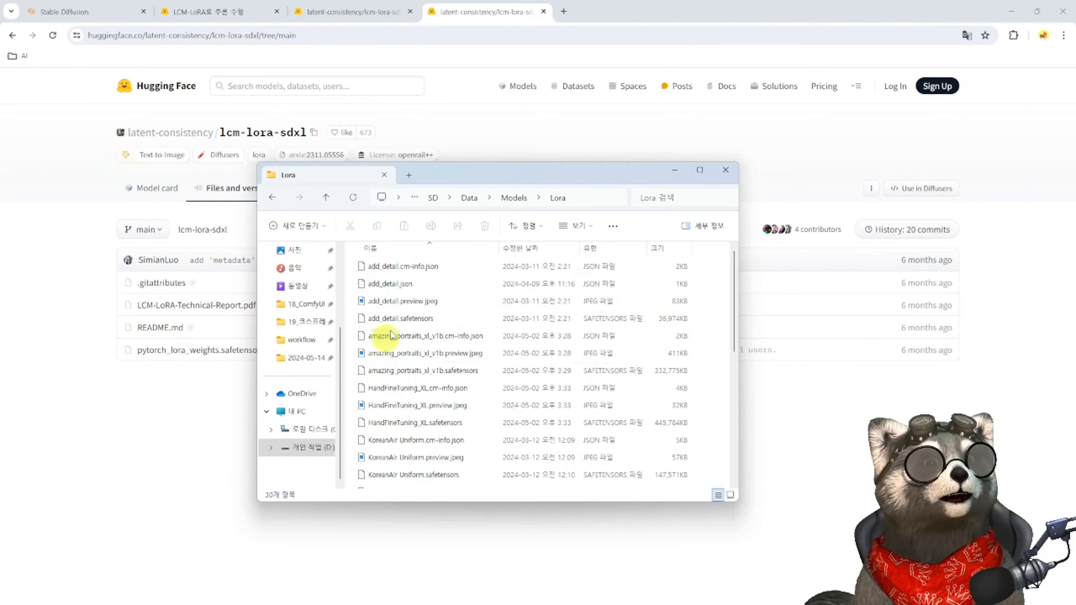
scroll(453, 373, "down", 4)
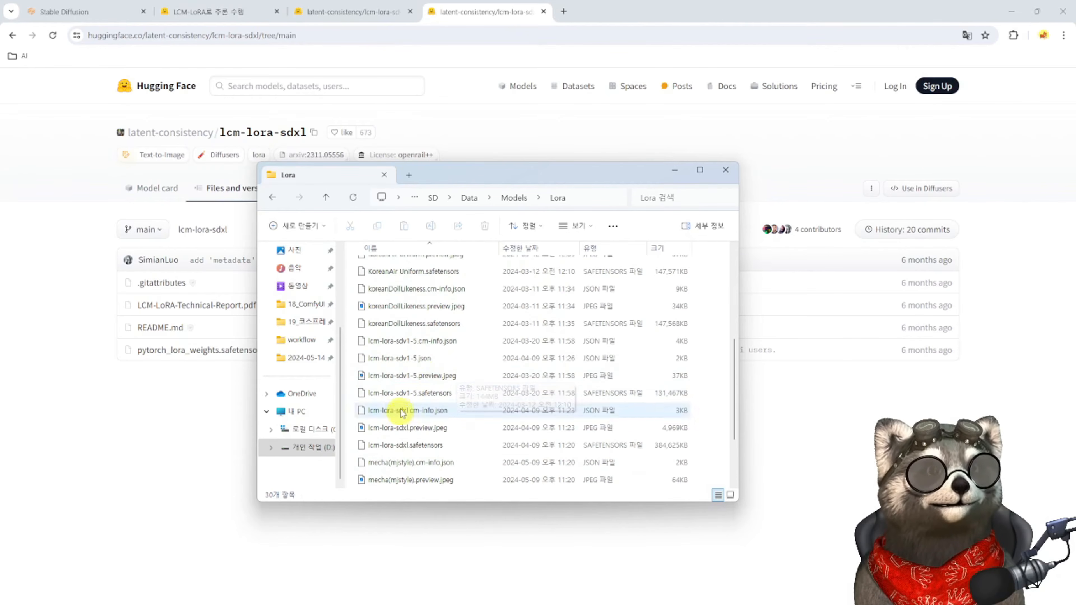
left_click(479, 393)
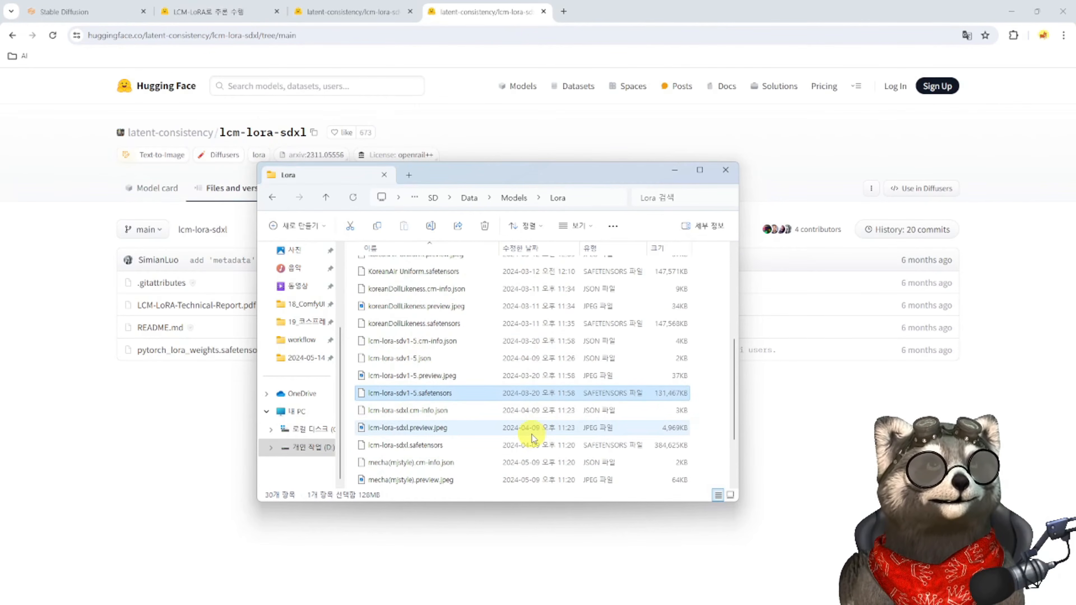
scroll(531, 437, "down", 2)
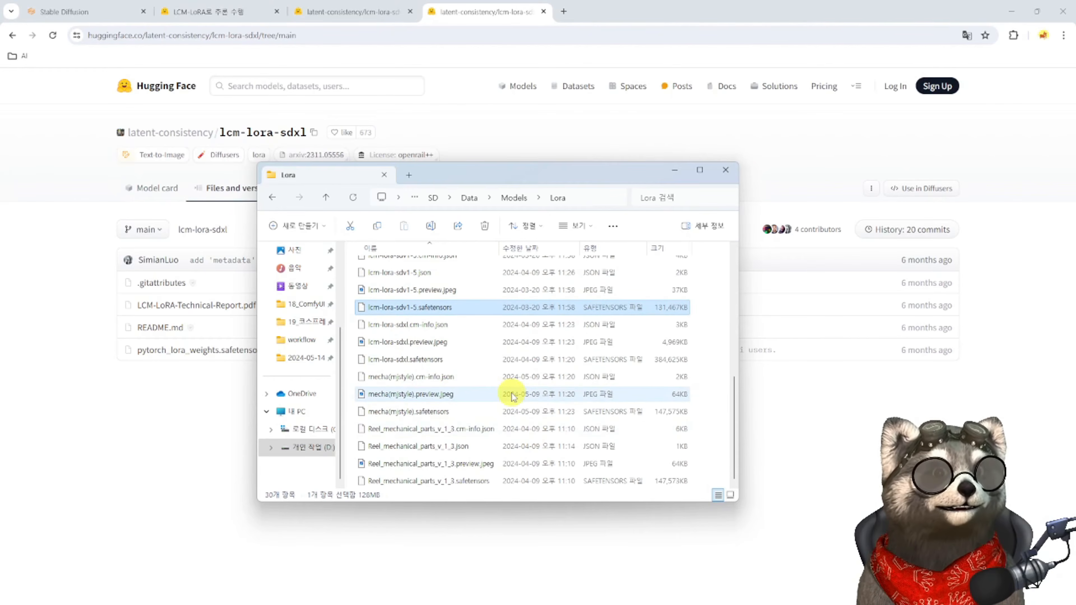
left_click(415, 359, "ctrl")
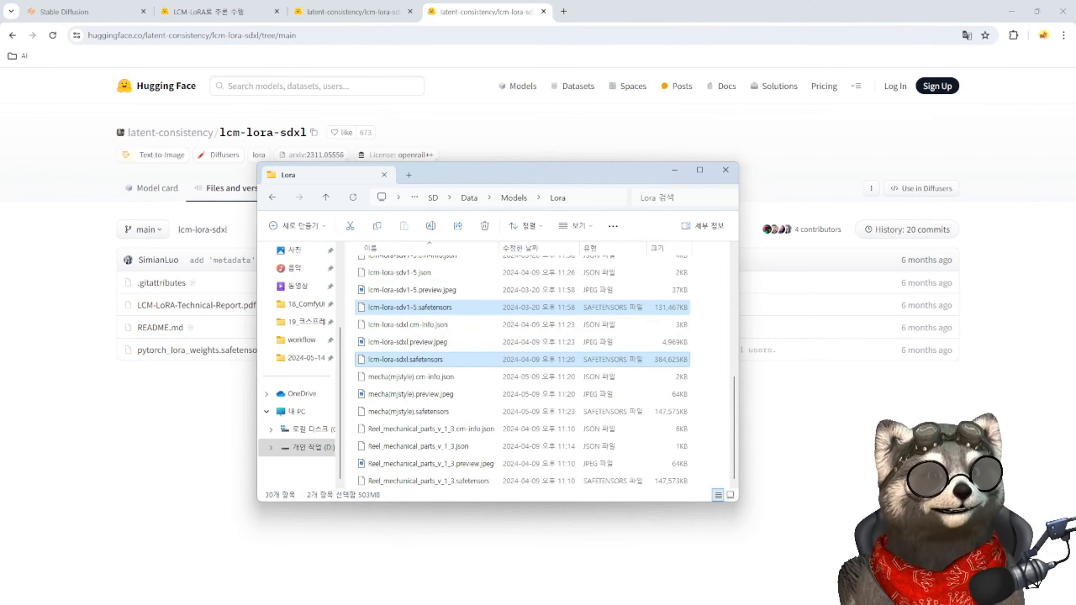
Step: Switch to the Stable Diffusion WebUI in the browser and show its available LoRA models for txt2img
key("alt+Tab")
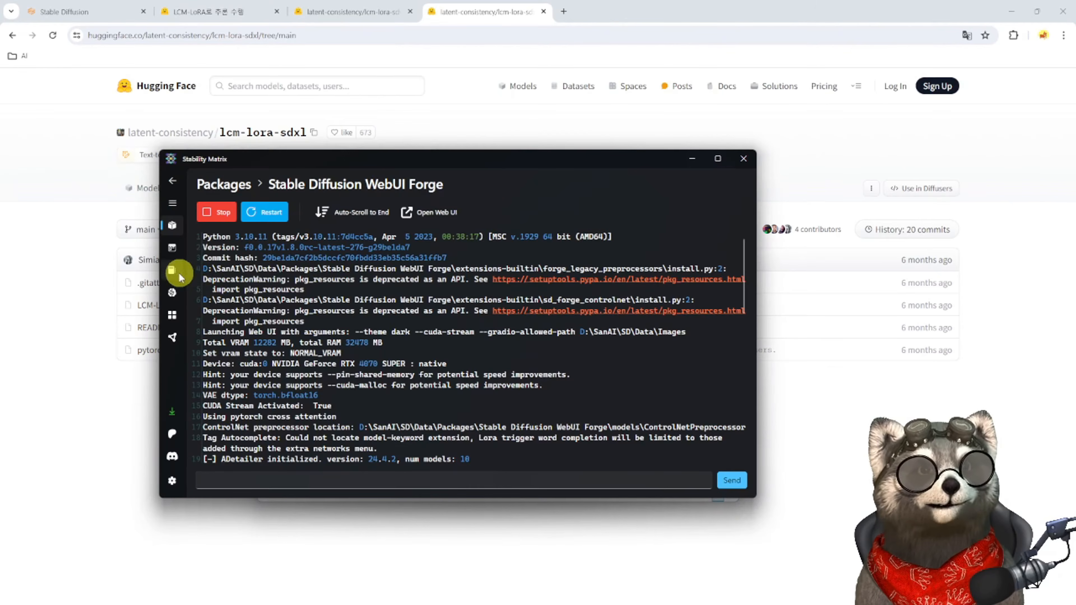
left_click(128, 11)
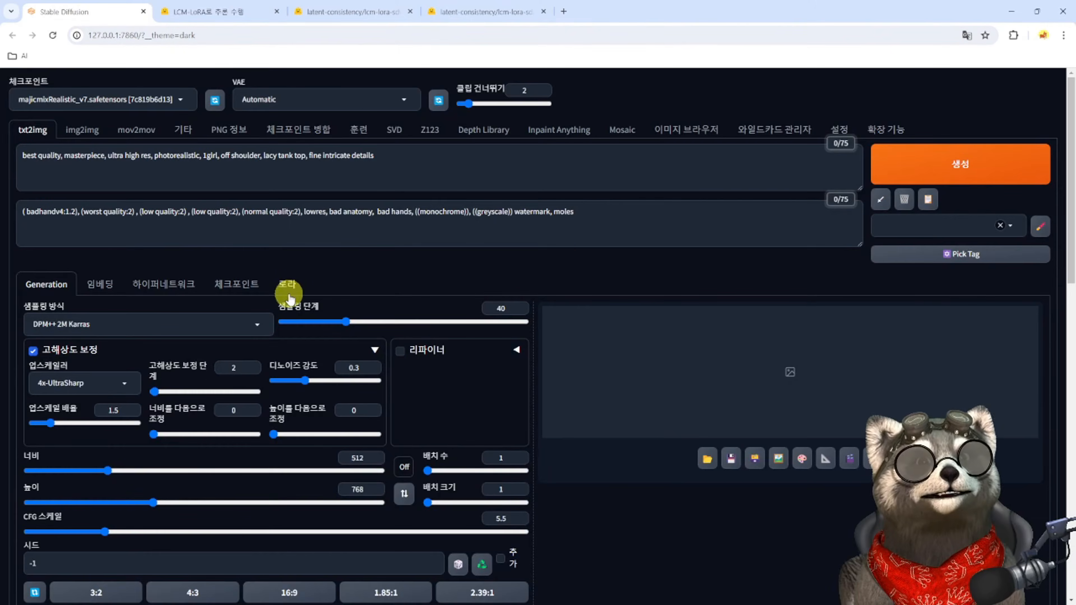
left_click(288, 285)
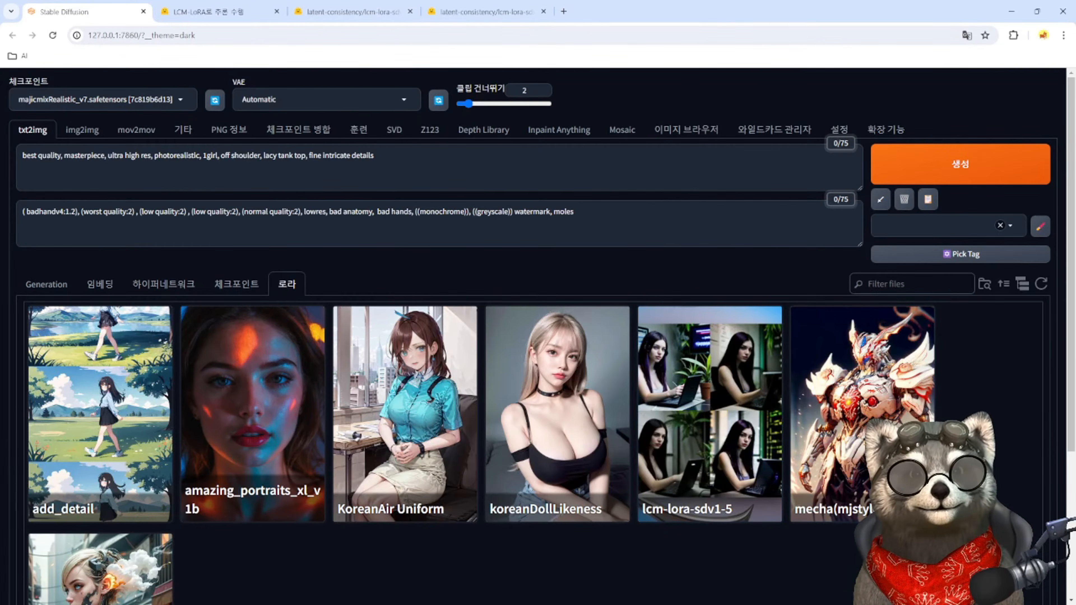
Step: Check the installed model files in Stability Matrix's model manager, then return to the WebUI's LoRA models
key("alt+Tab")
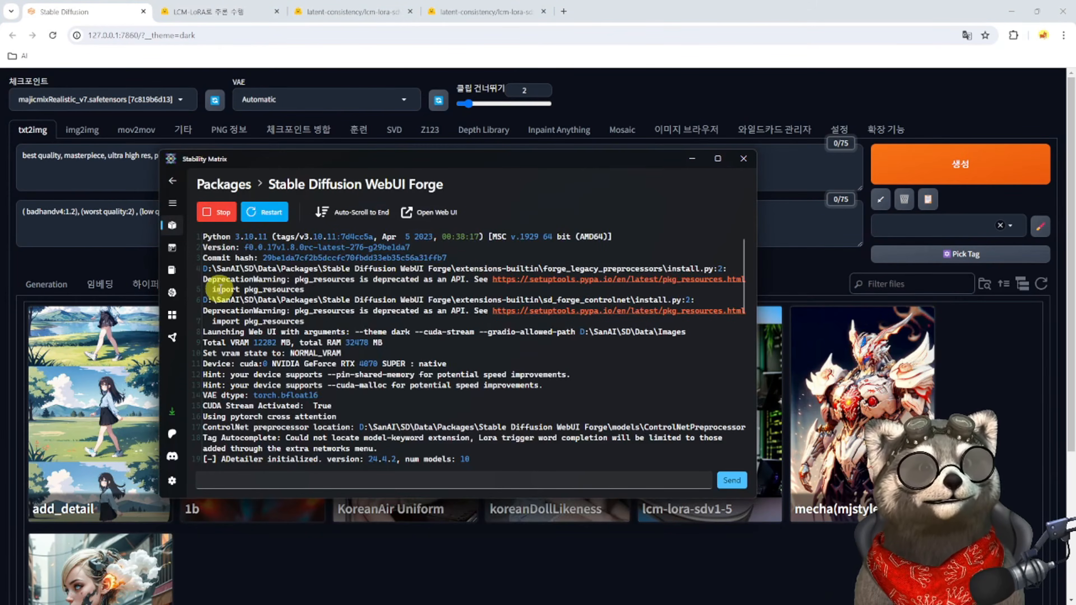
left_click(172, 271)
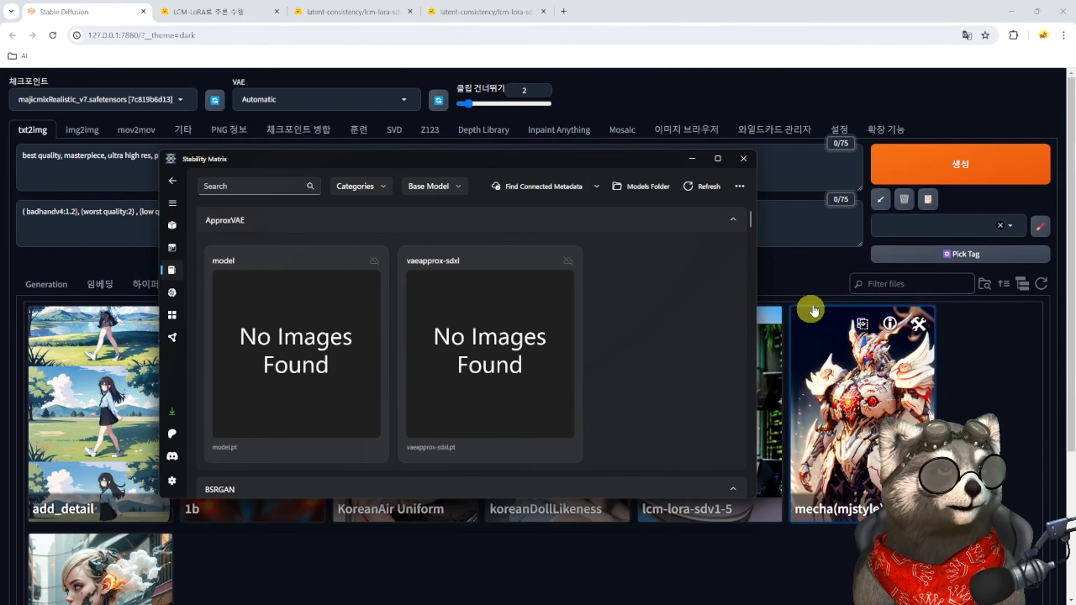
left_click(803, 274)
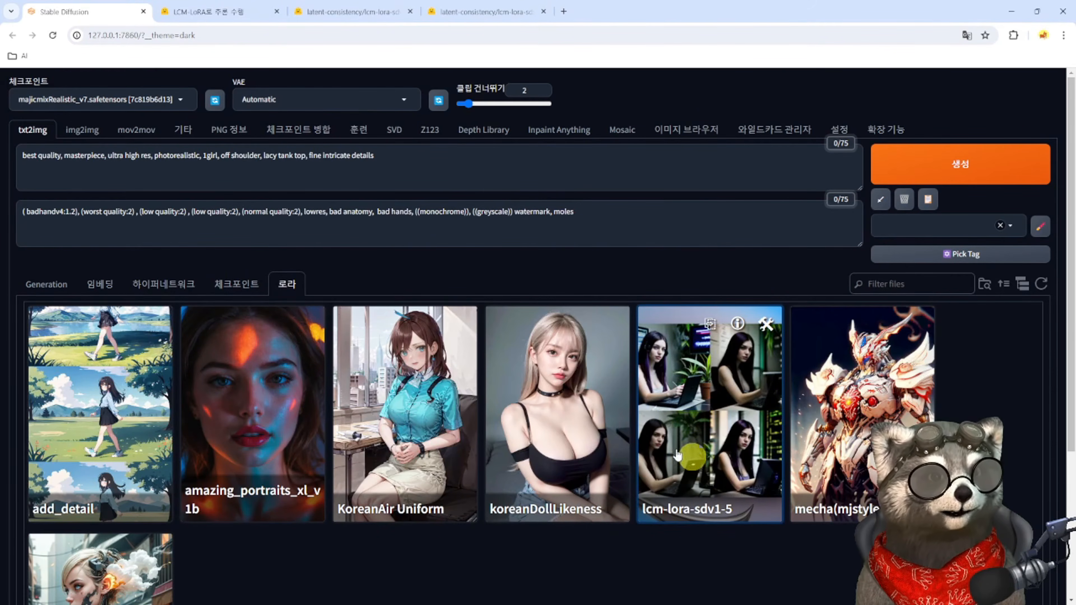
Step: Show the txt2img generation settings, highlight the LCM-LoRA guide's line on loading the task pipeline and model, and return to the WebUI
left_click(46, 285)
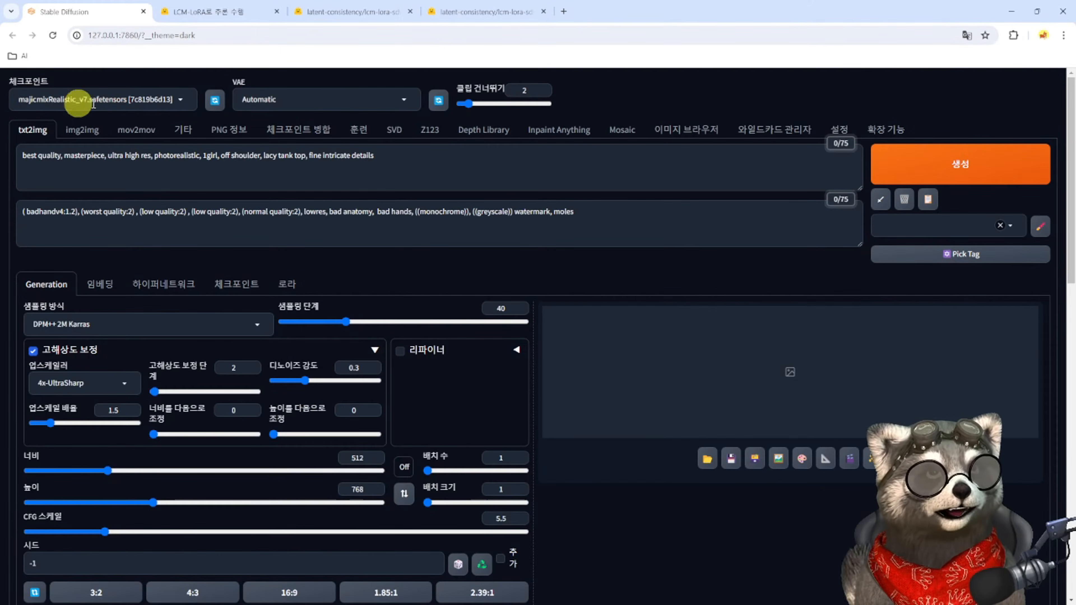
left_click(436, 188)
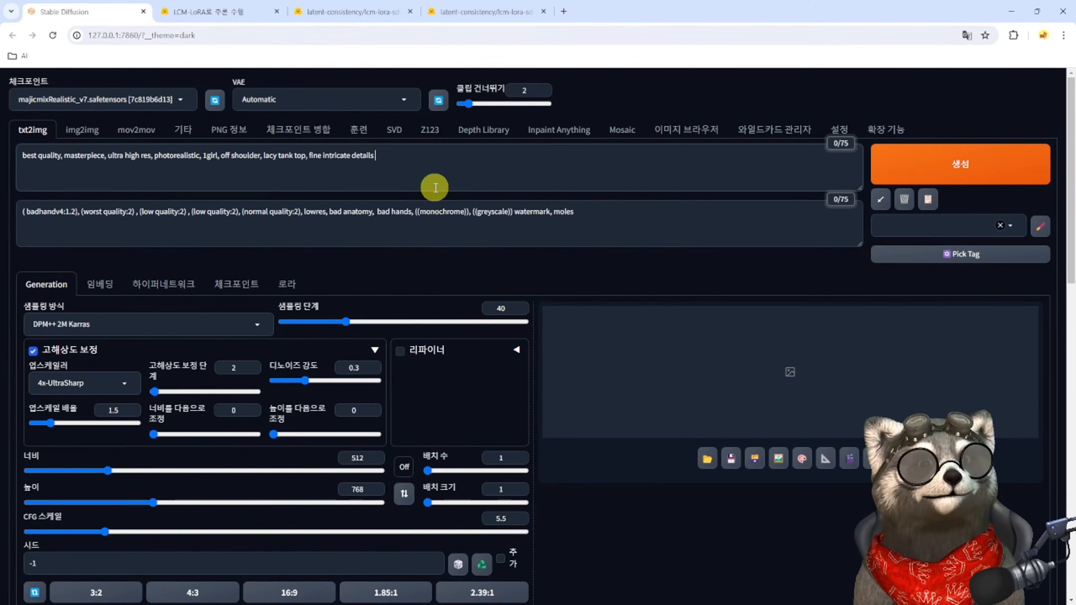
left_click(238, 12)
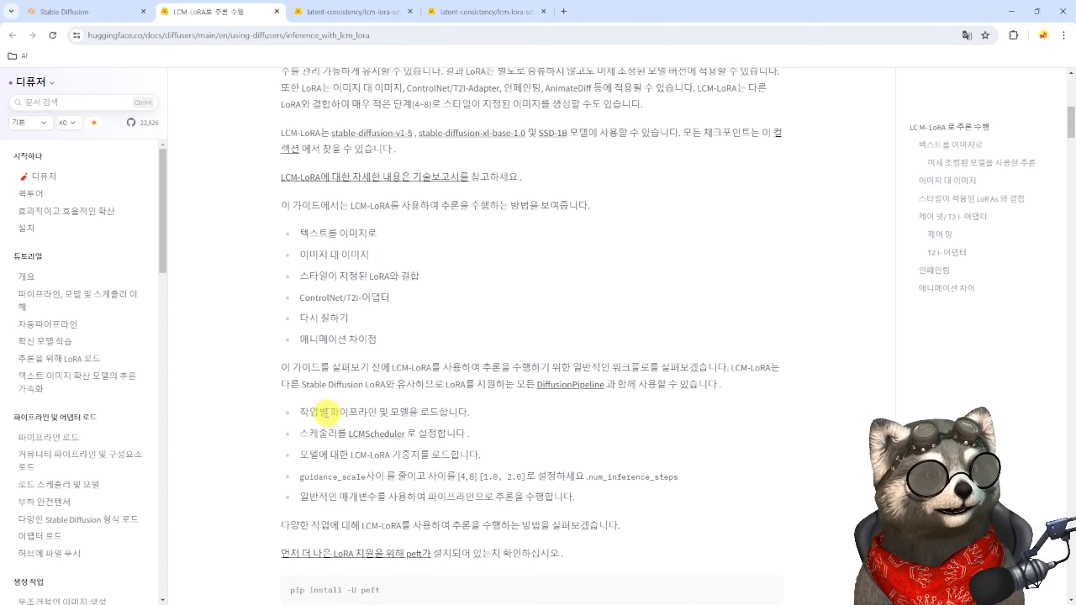
left_click_drag(303, 412, 454, 413)
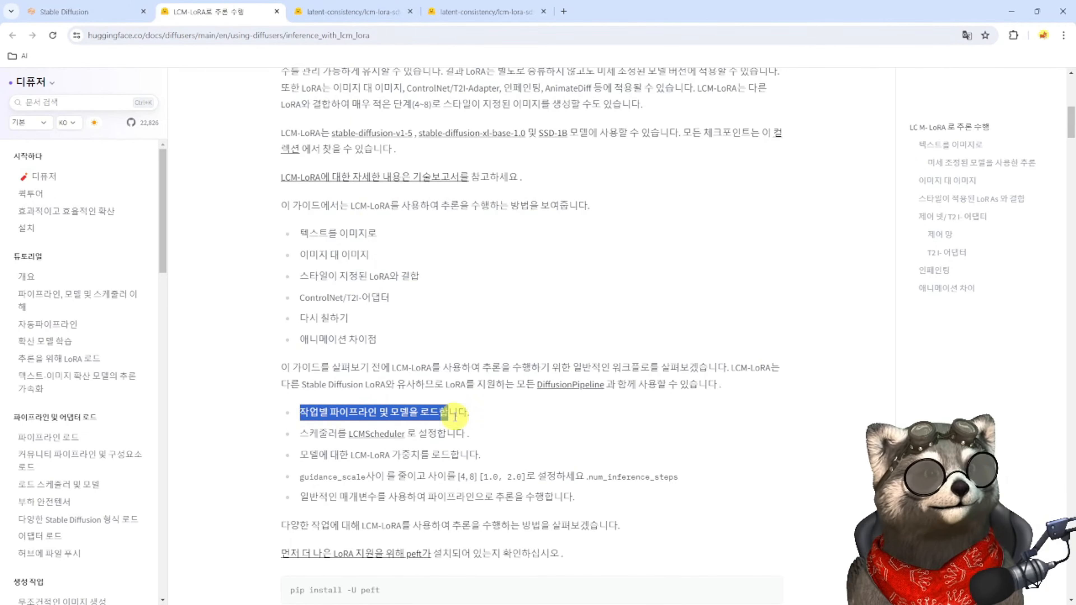
left_click(63, 12)
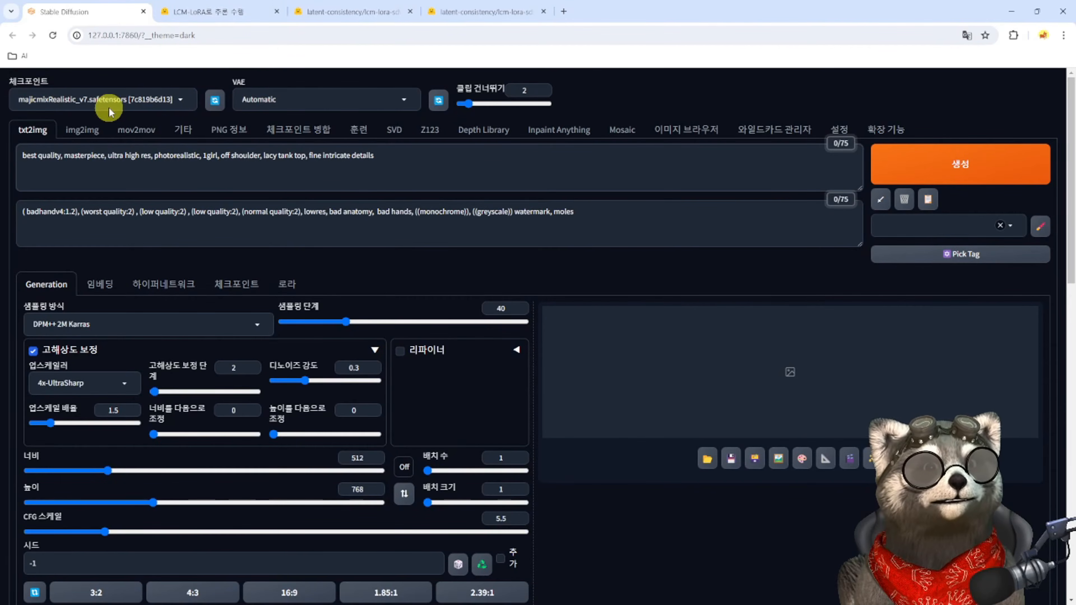
Step: Set the sampling method to LCM and the sampling steps to 4
left_click(85, 325)
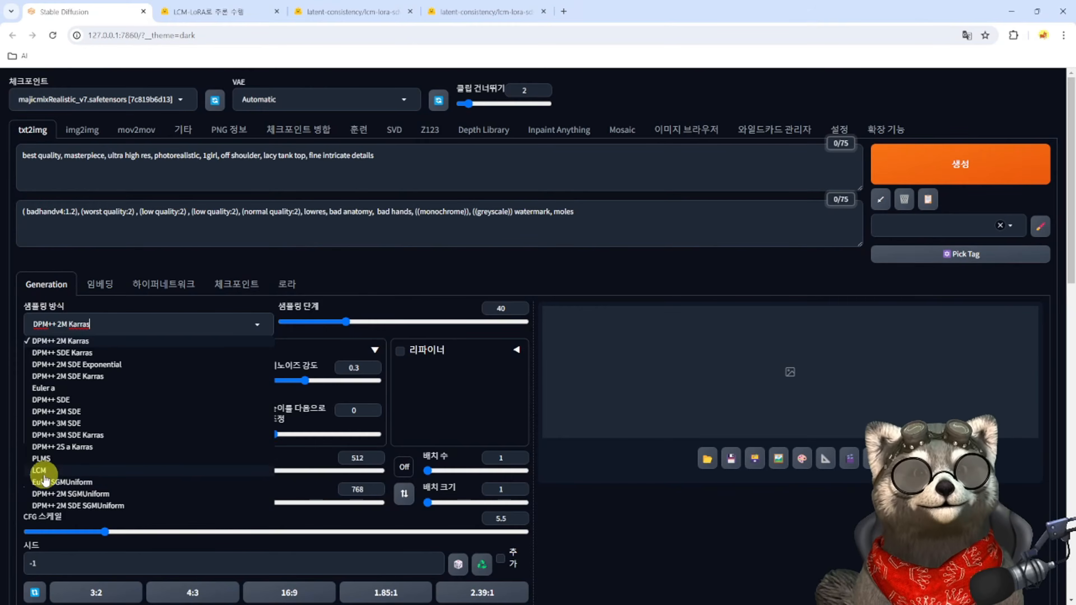
left_click(45, 473)
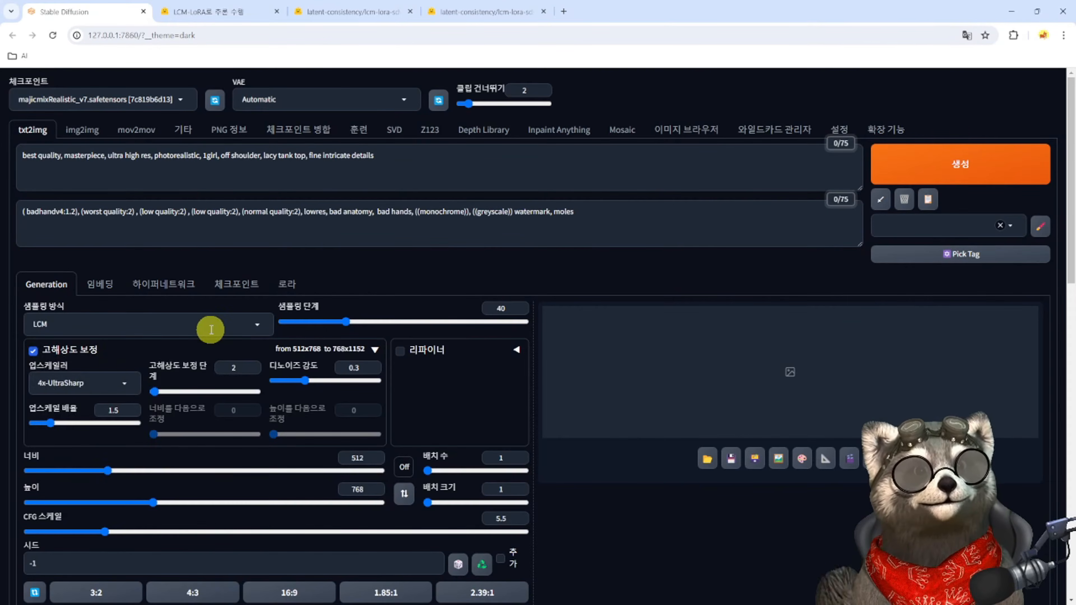
left_click(497, 309)
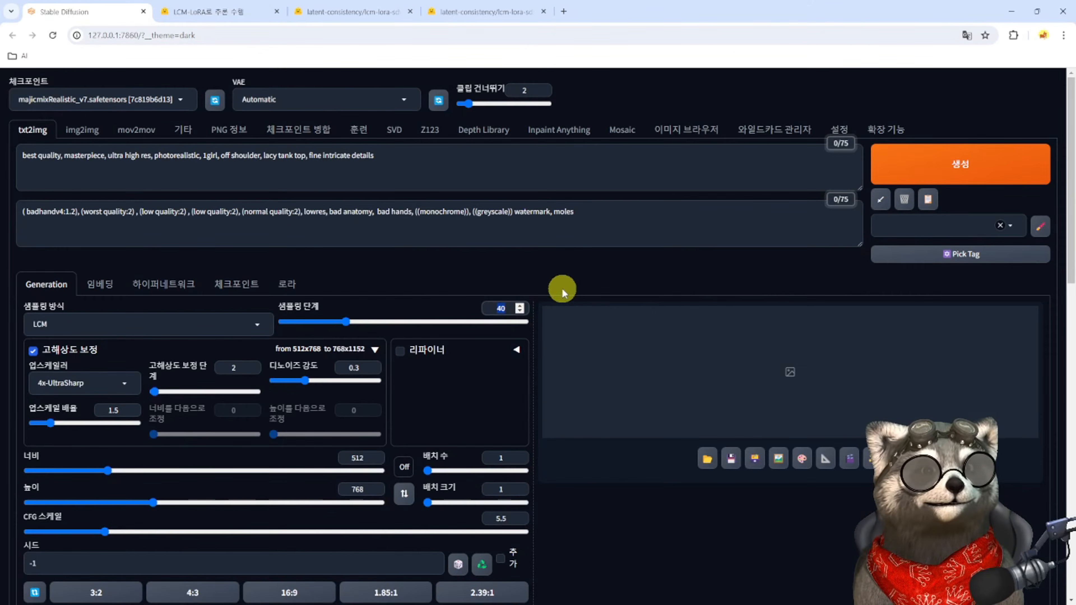
type("4")
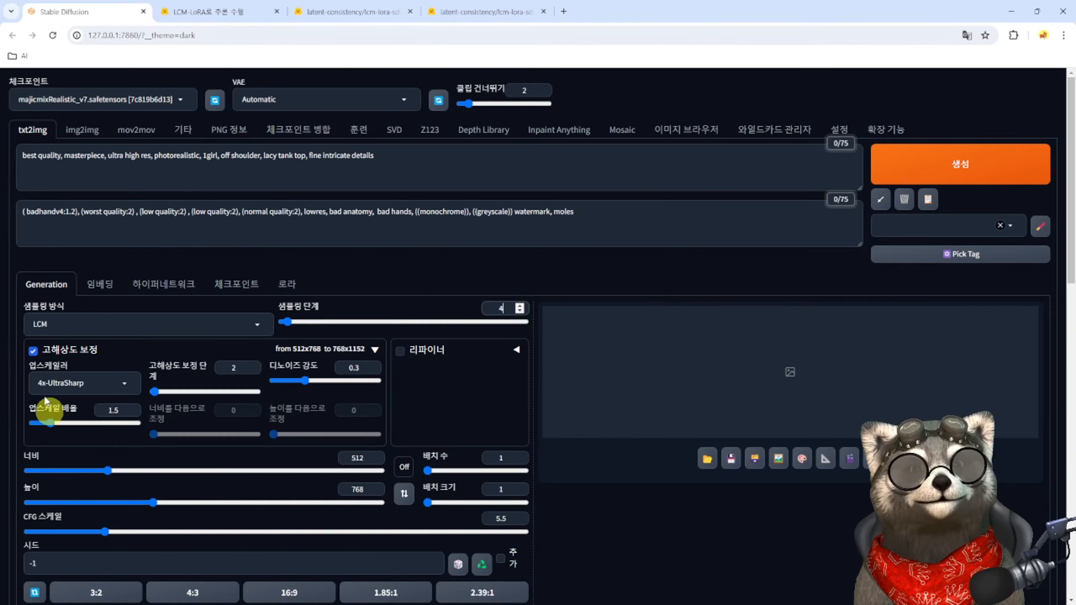
Step: Disable and collapse the high-resolution fix, and set the CFG scale to 1.5
left_click(33, 352)
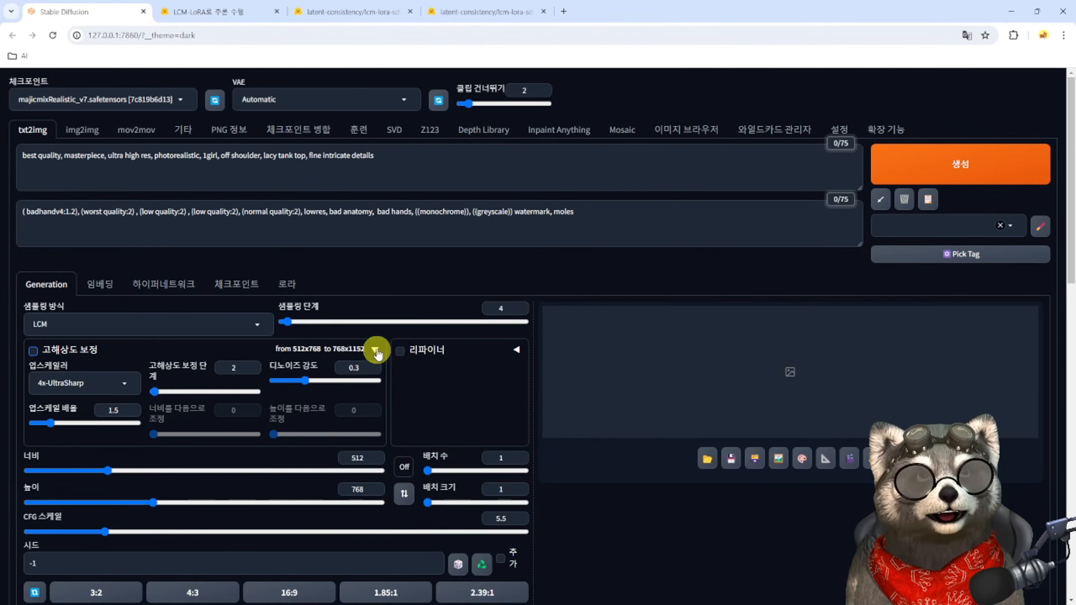
left_click(376, 350)
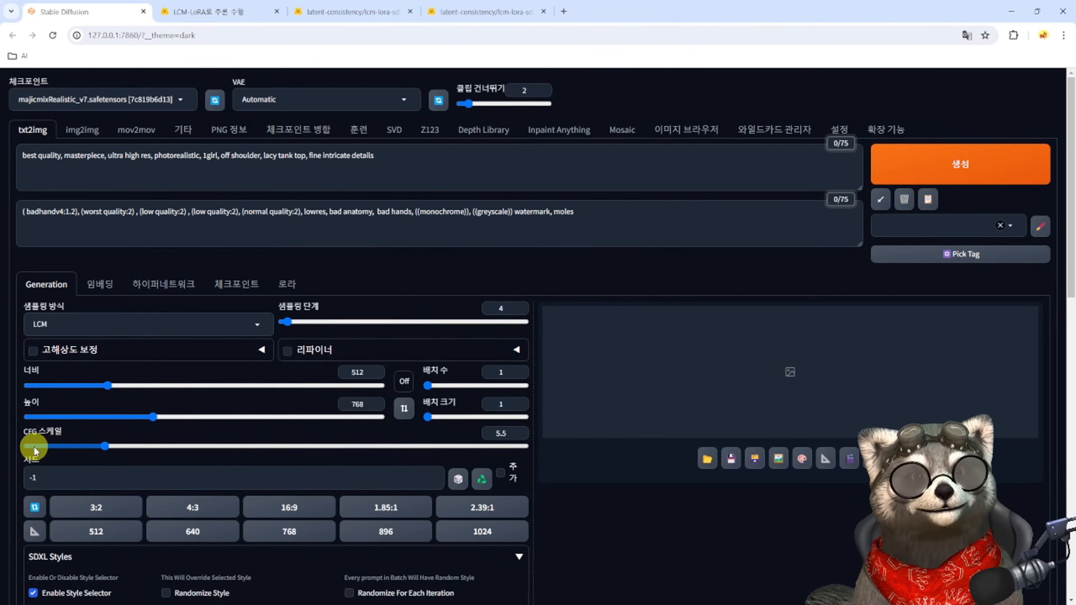
left_click_drag(34, 447, 39, 447)
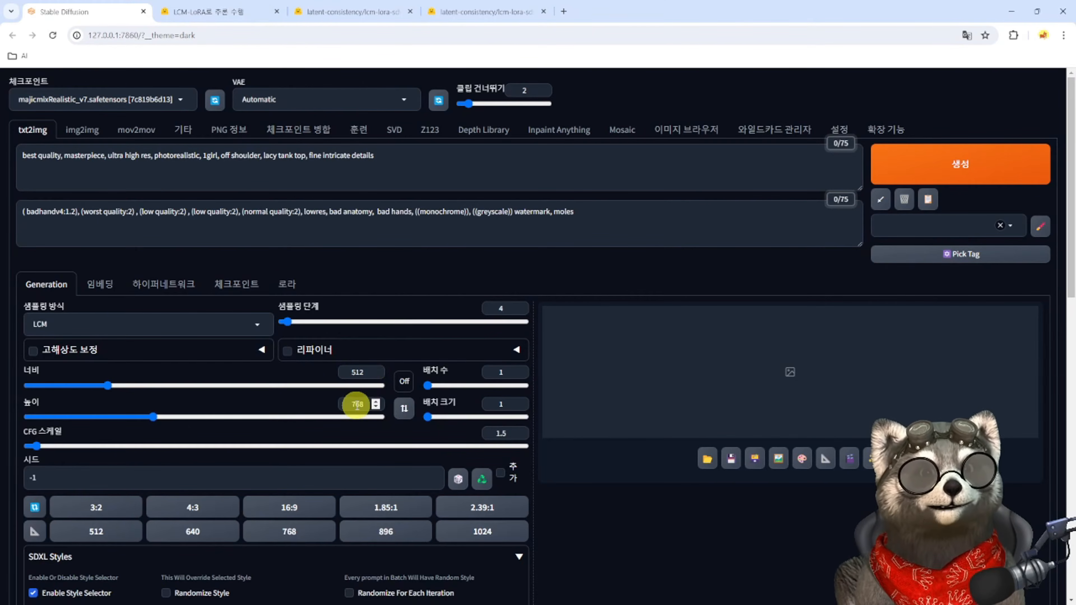
Step: Check the guide's line on loading LCM-LoRA weights, then append <lora:lcm-lora-sdv1-5:1> to the end of the positive prompt
key("ctrl+Tab")
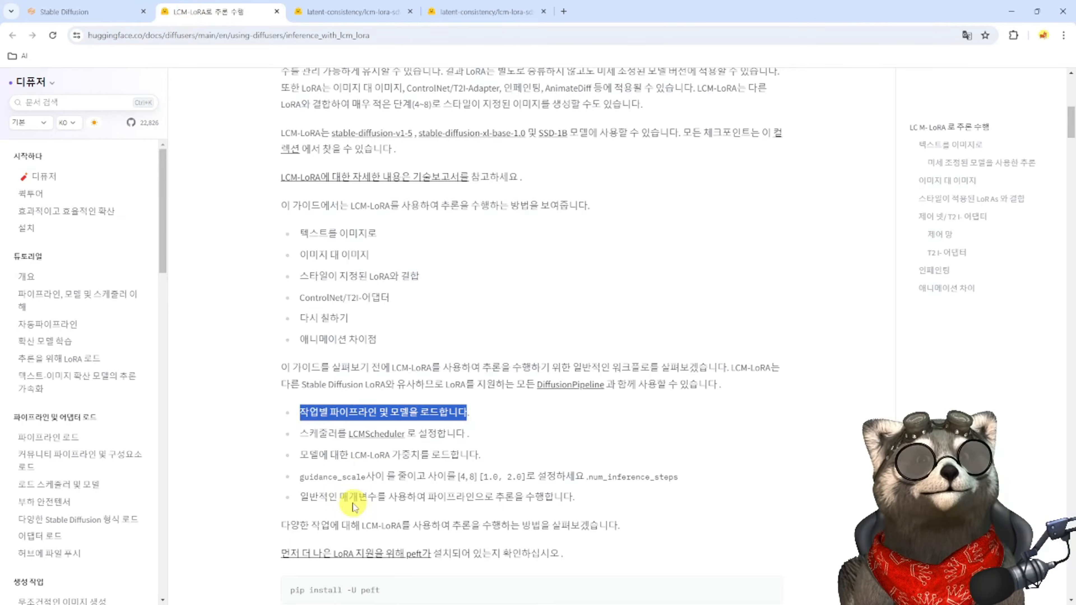
left_click_drag(301, 455, 420, 466)
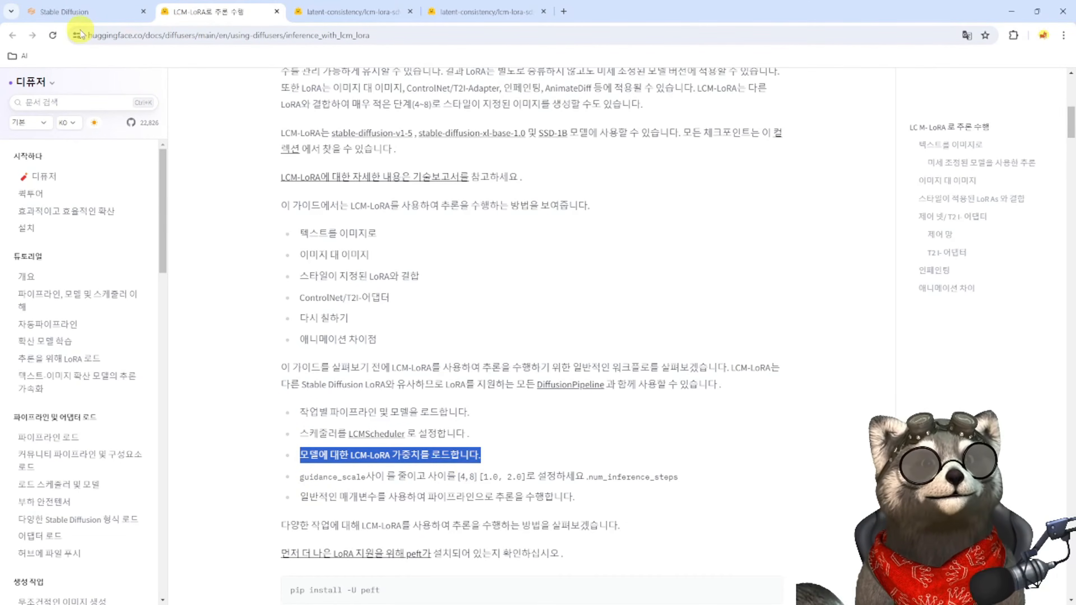
key("ctrl+shift+Tab")
type(",")
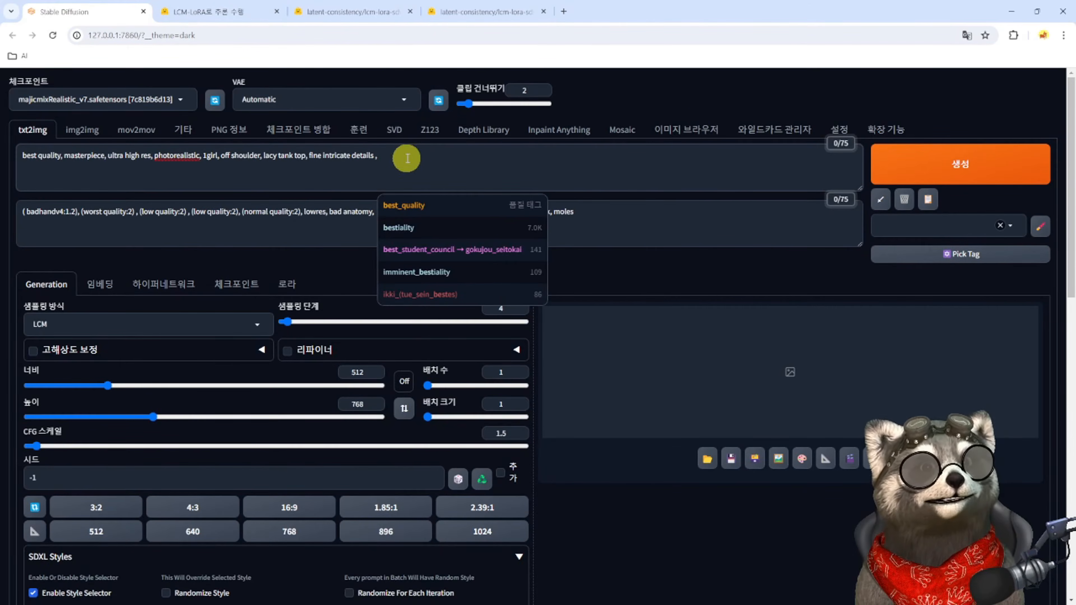
left_click(406, 158)
left_click(287, 284)
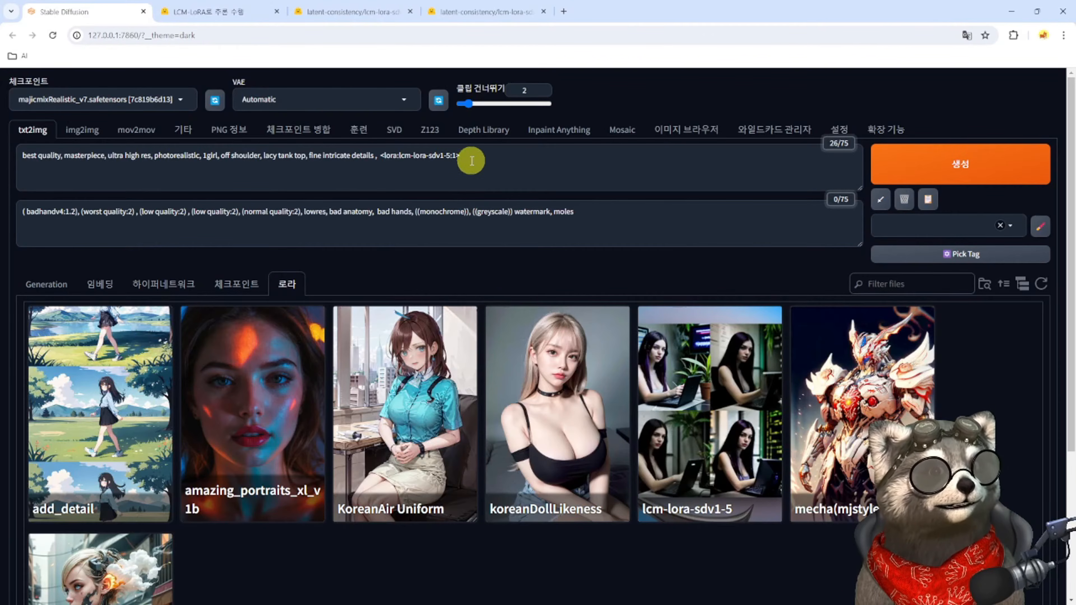
left_click_drag(471, 160, 395, 161)
left_click(46, 284)
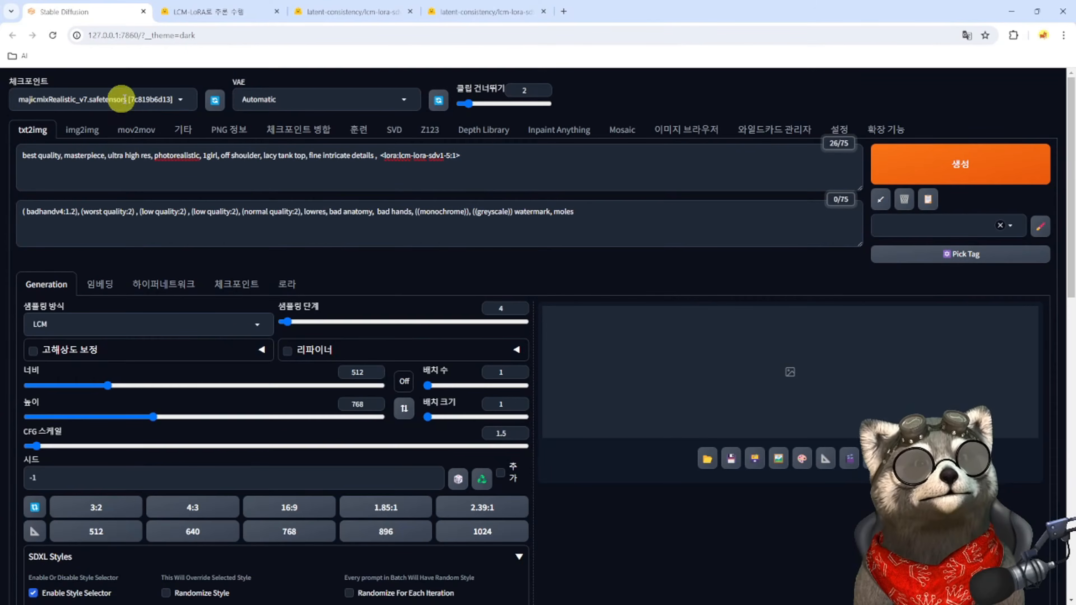
left_click_drag(380, 156, 458, 155)
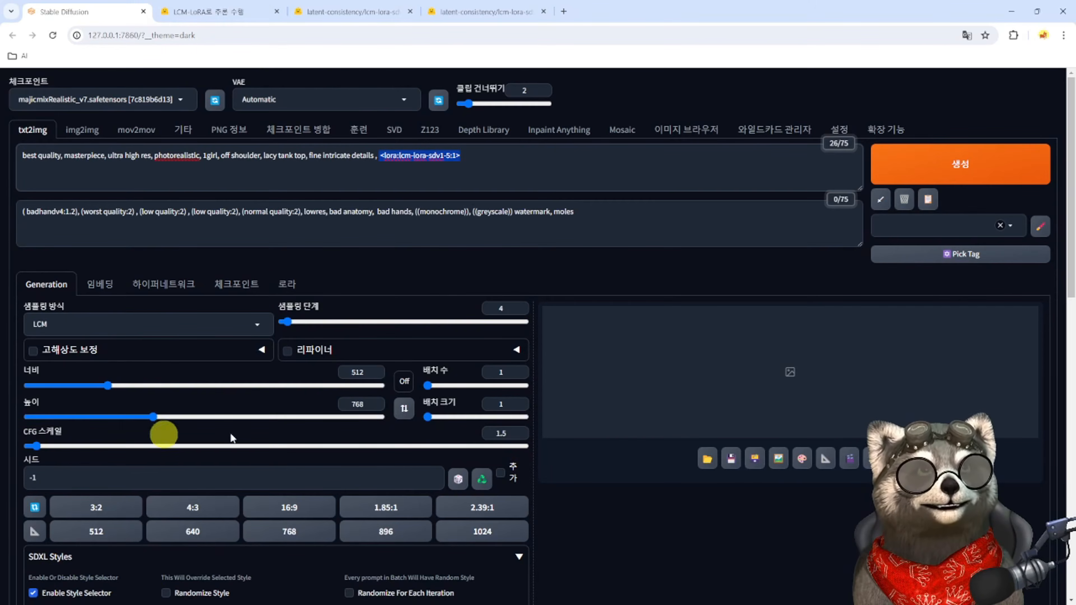
Step: Collapse the SDXL Styles section, generate an image with the LCM settings, and view it enlarged
left_click(56, 561)
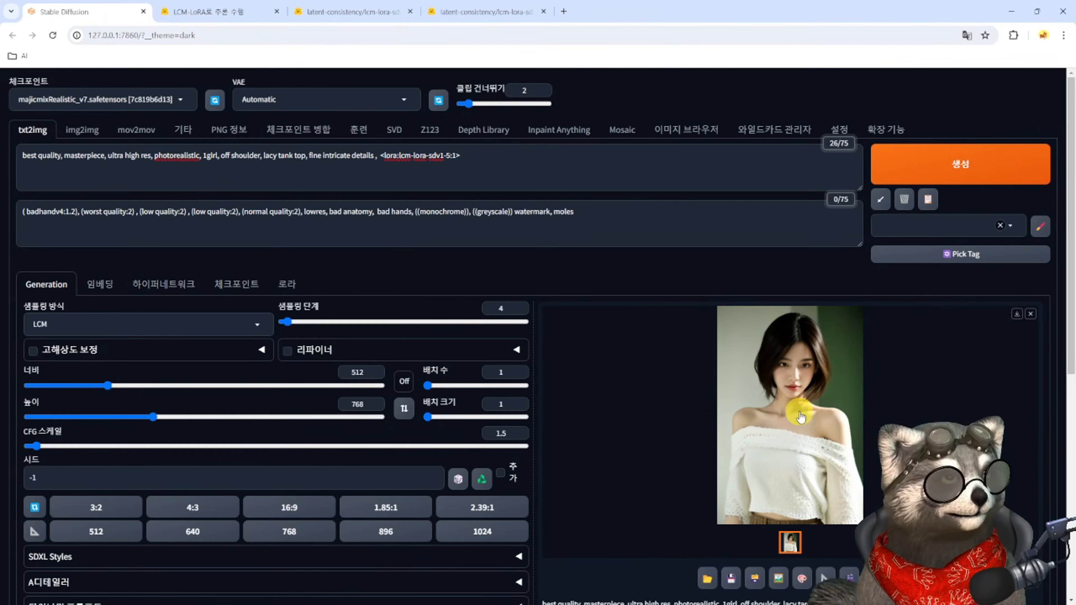
left_click(800, 412)
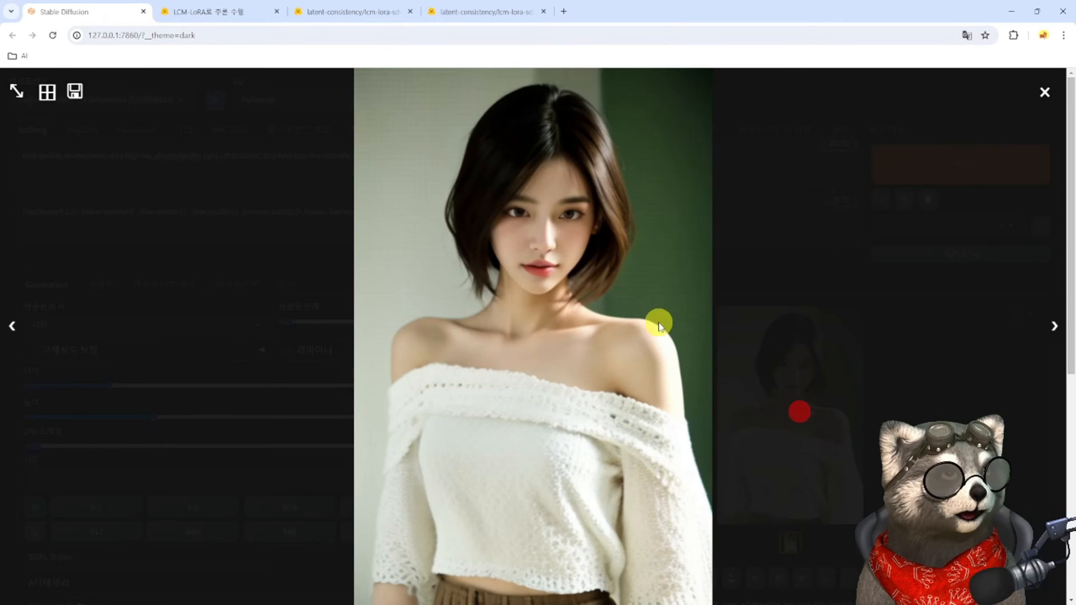
left_click(1045, 92)
Step: Check the generation time reported below the generated image
scroll(604, 455, "down", 5)
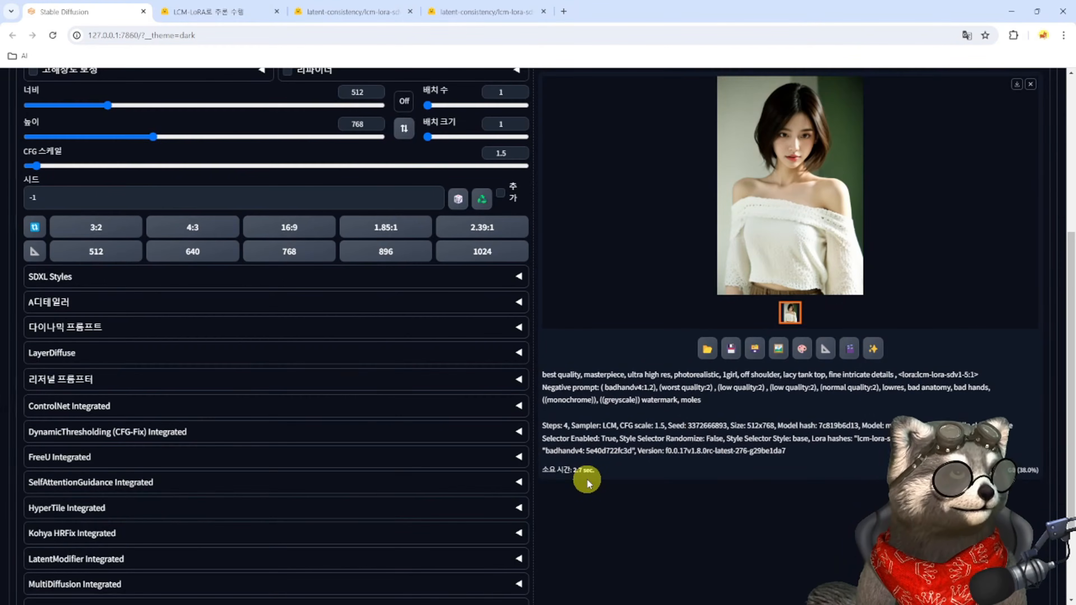
double_click(585, 471)
scroll(584, 481, "up", 3)
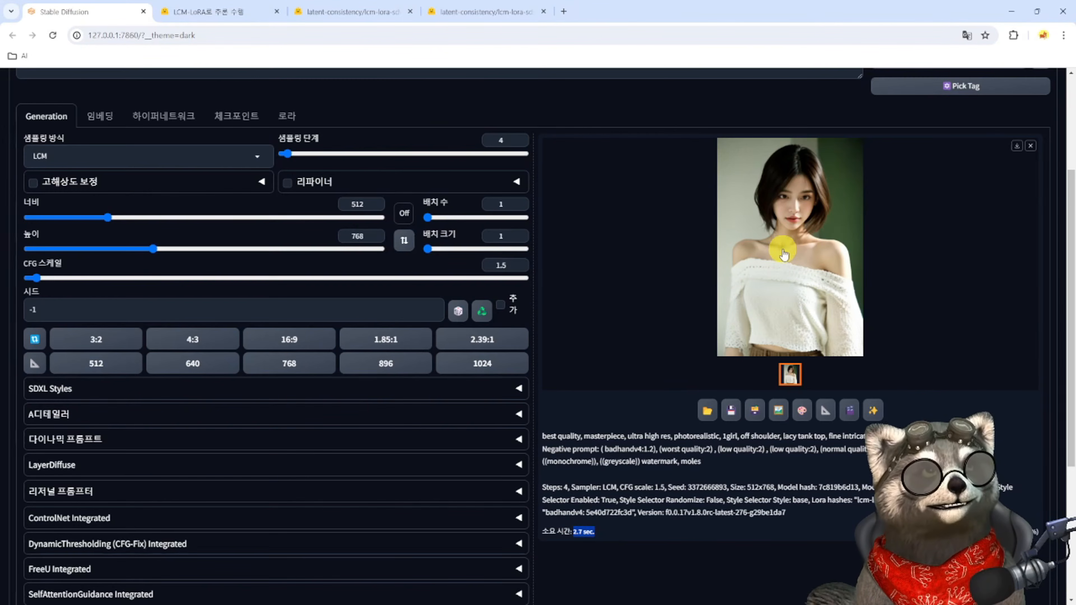
Step: Generate several more images with the same LCM settings and view the last one enlarged
left_click(609, 549)
key("ctrl+Return")
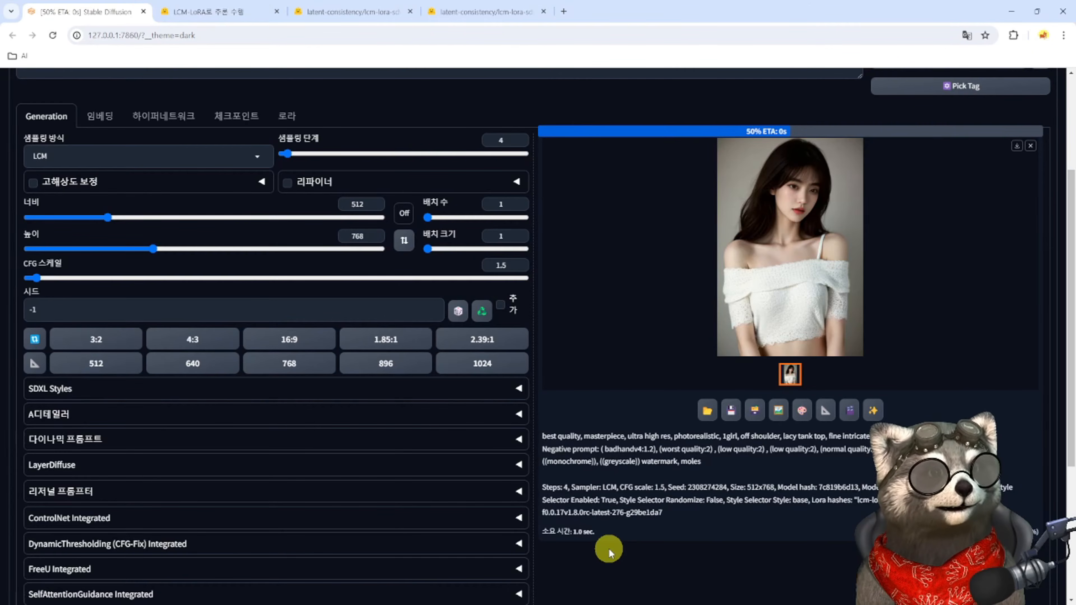
key("ctrl+Return")
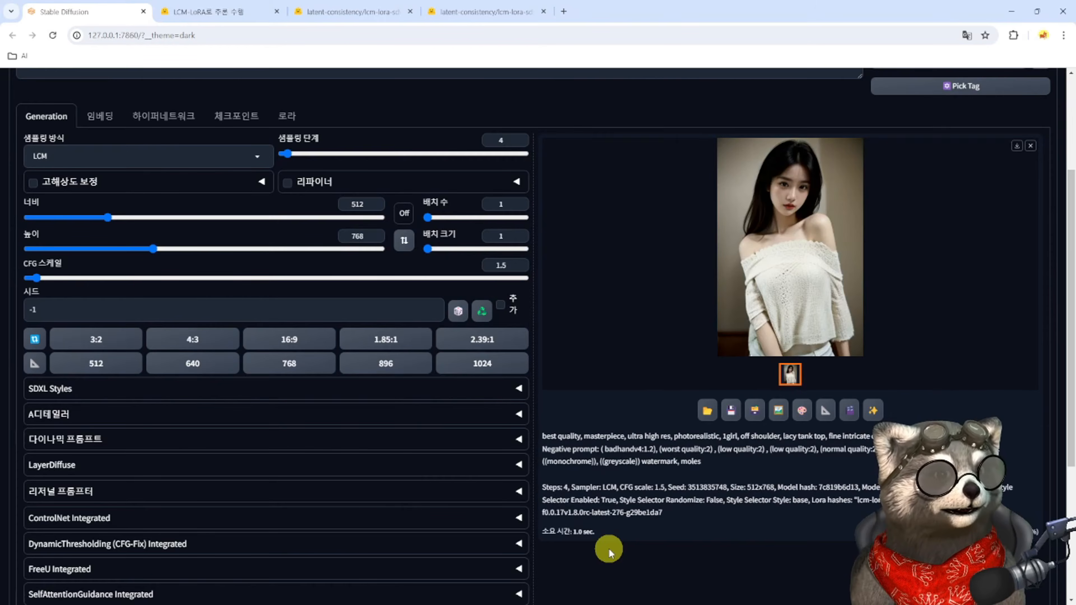
key("ctrl+Return")
scroll(642, 267, "up", 4)
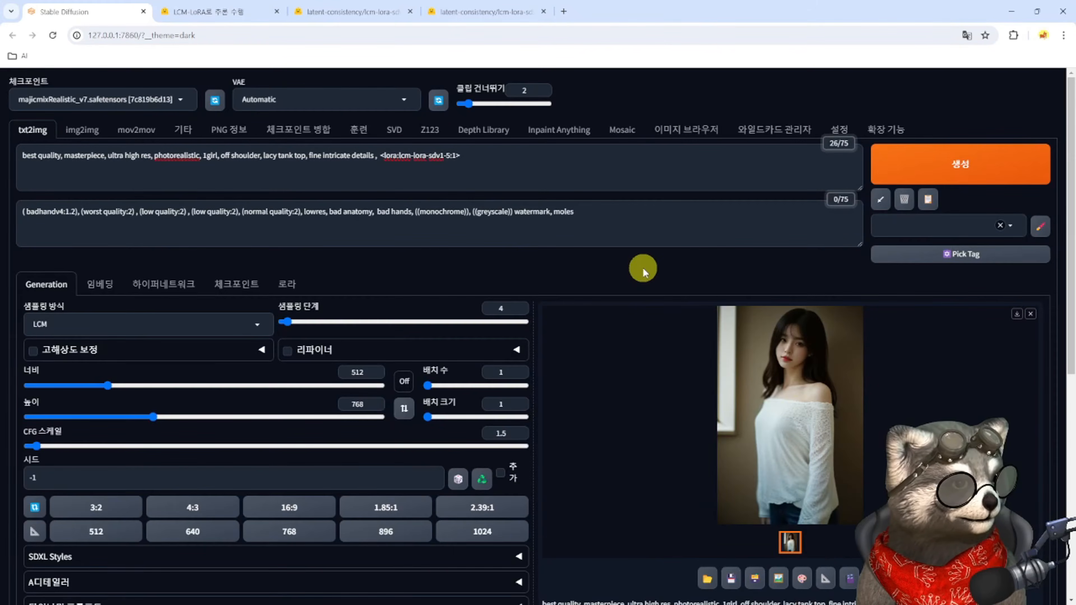
key("ctrl+Return")
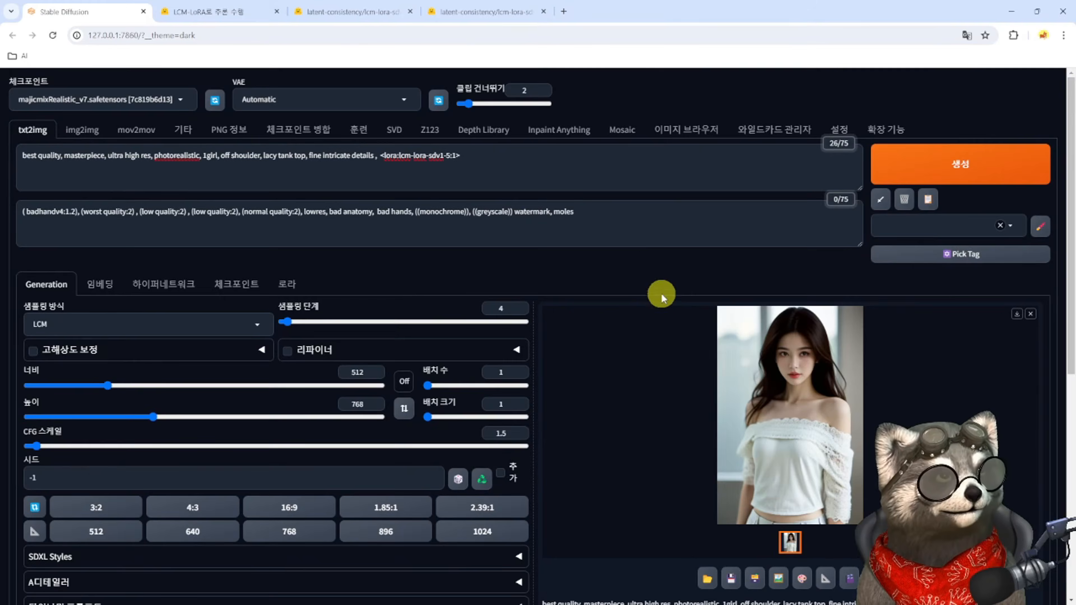
left_click(808, 429)
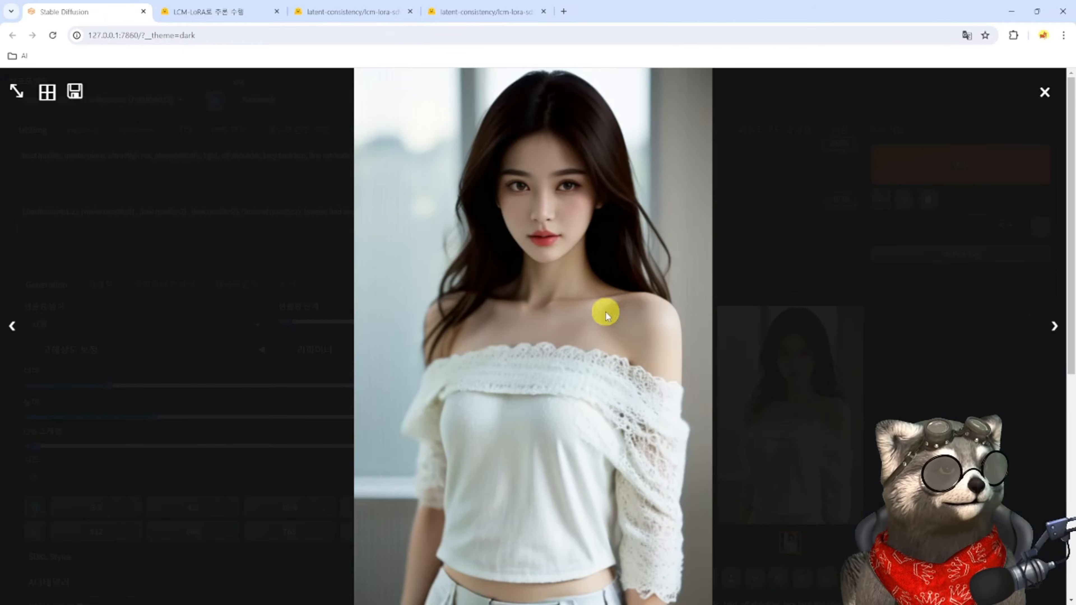
left_click(1046, 92)
Step: Switch to Stability Matrix and examine the latest generation progress in the Stable Diffusion WebUI Forge console output
key("alt+Tab")
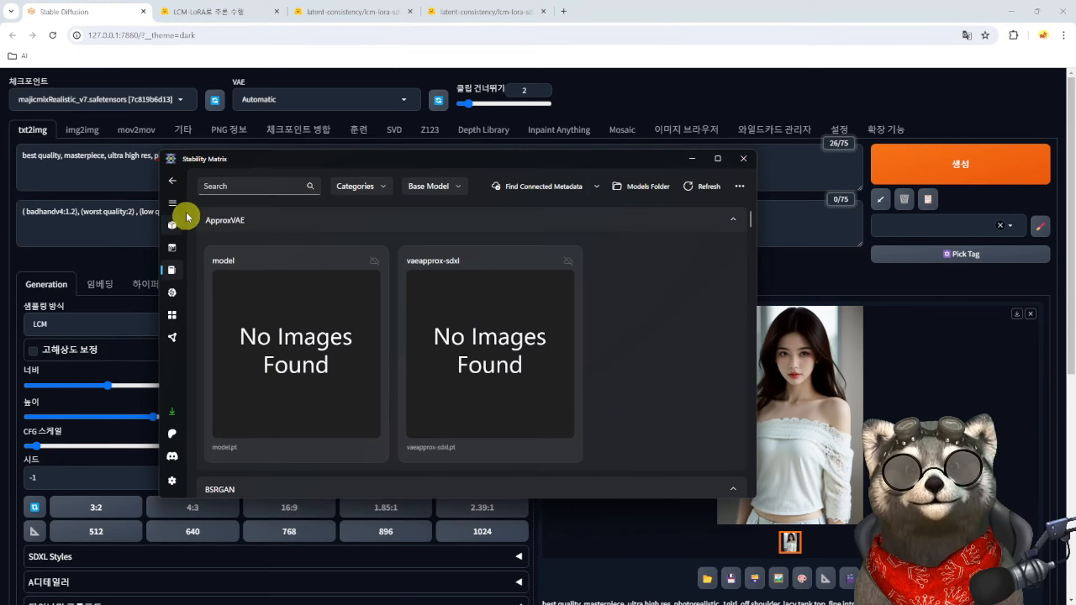
left_click(172, 225)
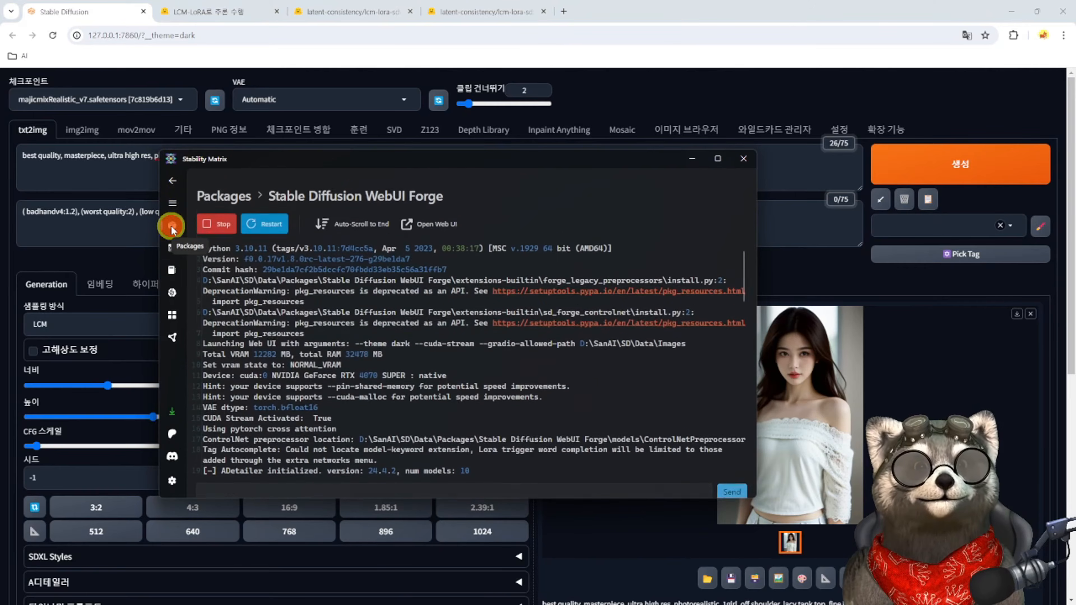
left_click_drag(744, 336, 744, 401)
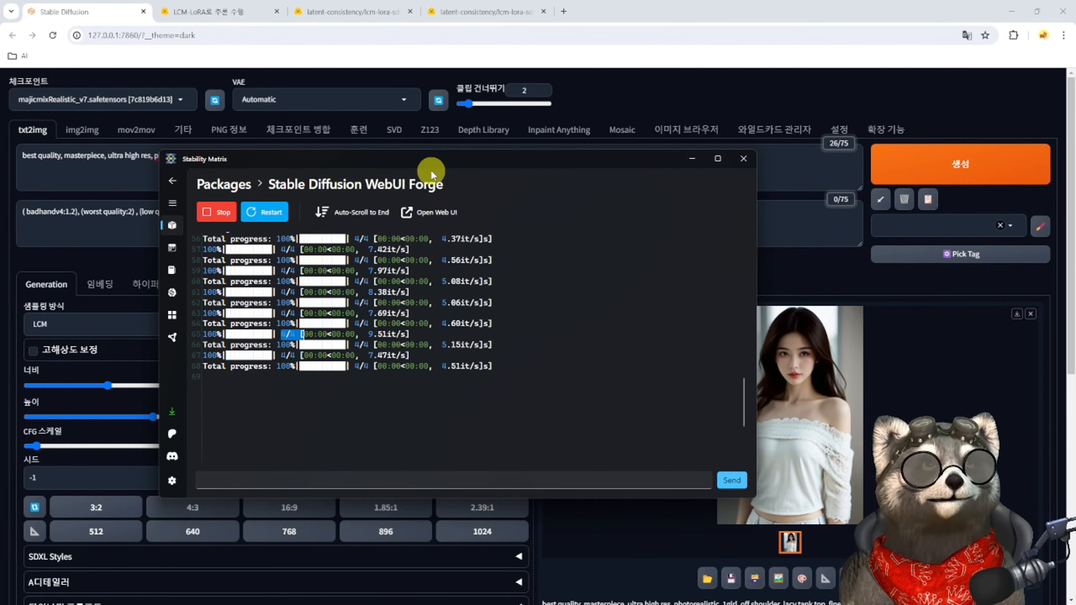
Step: Start repeated image generation (반복 생성) in the WebUI, then switch windows to follow its progress
right_click(940, 173)
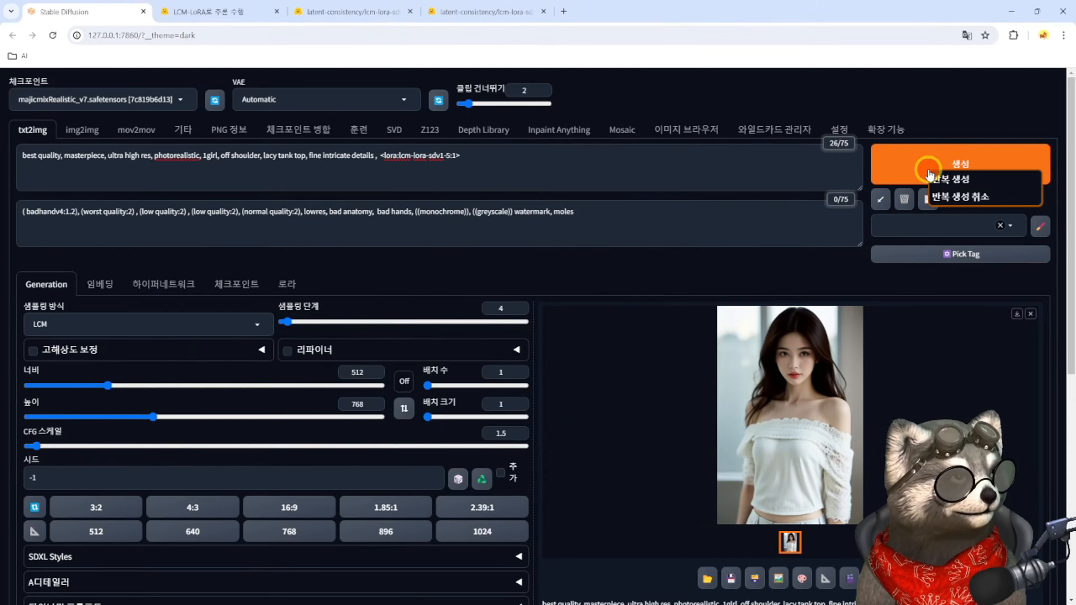
left_click(959, 186)
key("alt+Tab")
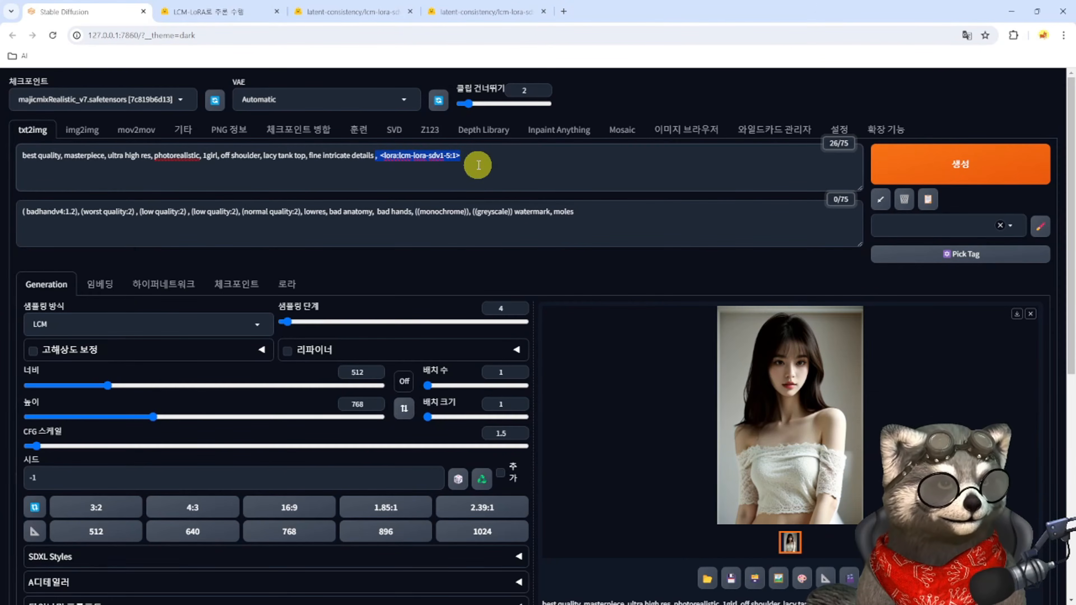
Step: Remove the lcm-lora-sdv1-5 tag from the prompt and generate a comparison image with DPM++ SDE Karras and a CFG scale of 5.5
key("Delete")
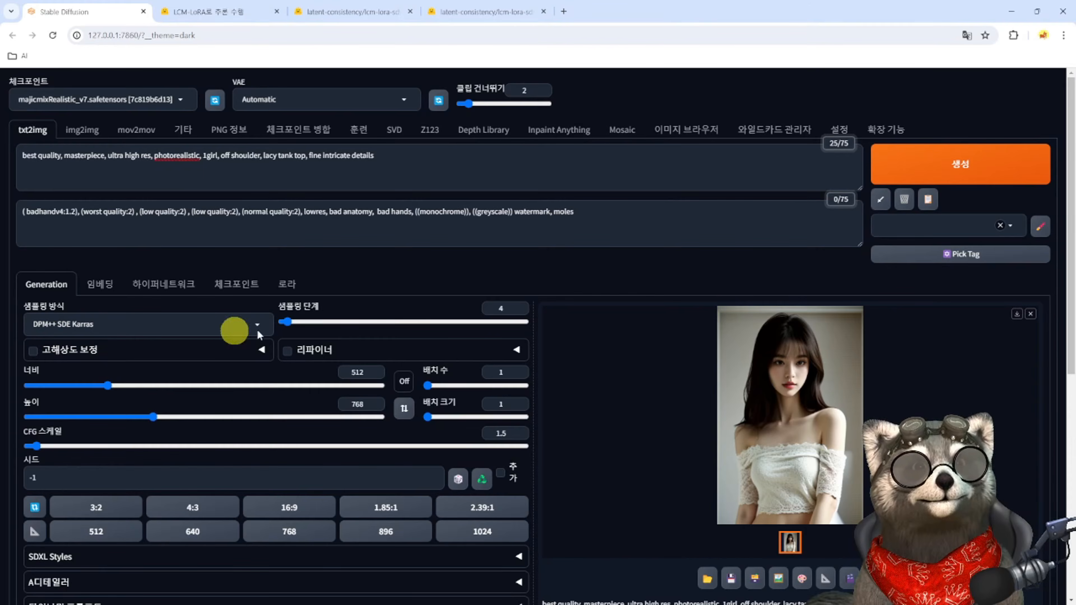
left_click_drag(36, 446, 125, 451)
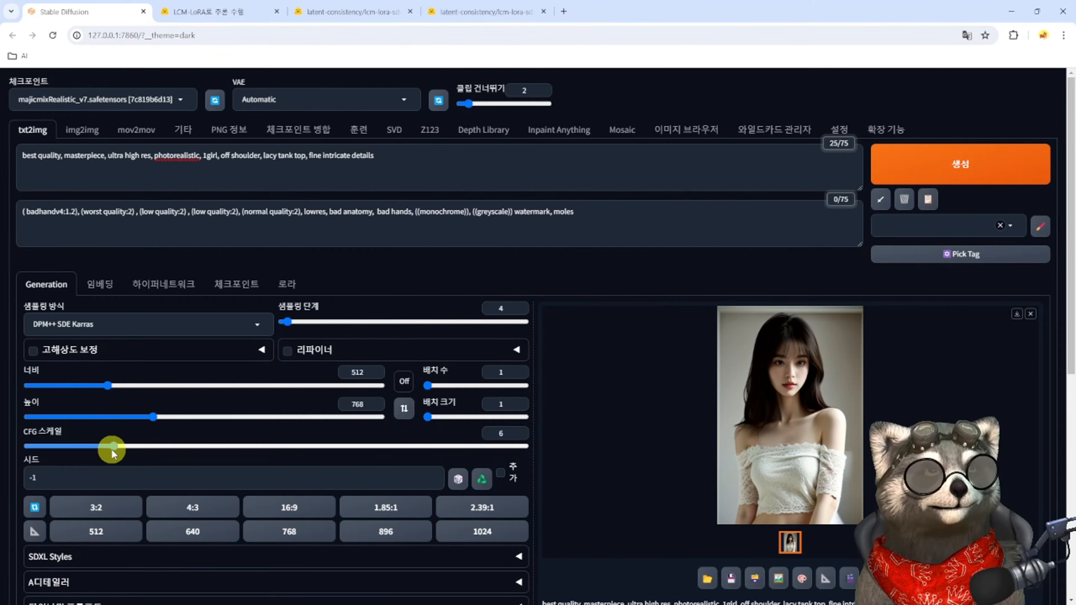
left_click_drag(111, 449, 105, 447)
left_click(501, 306)
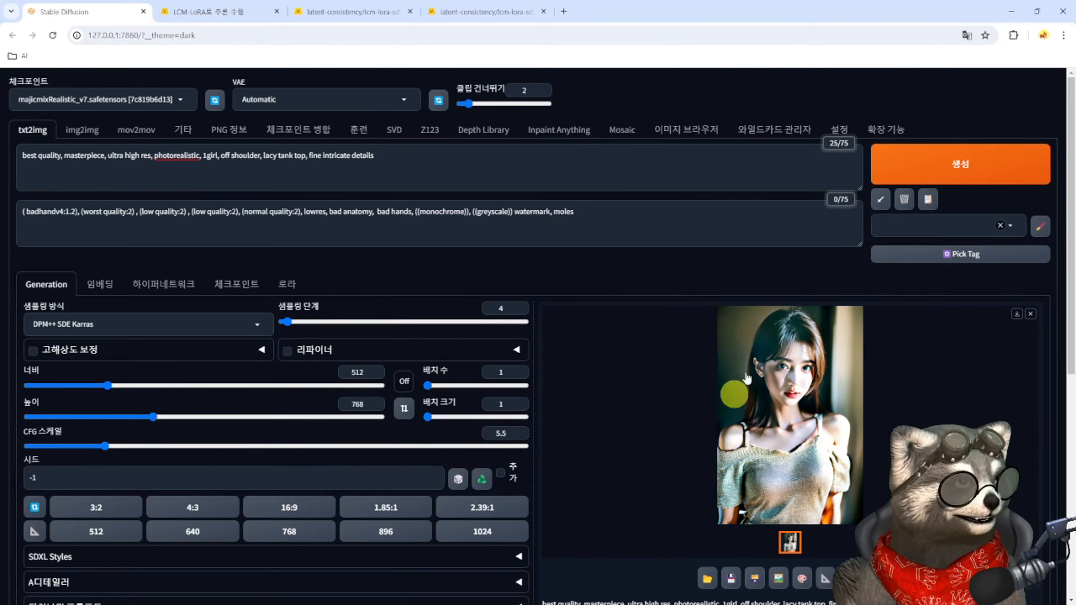
Step: Generate a comparison image at 20 sampling steps with DPM++ SDE Karras and view it enlarged
left_click_drag(287, 322, 456, 313)
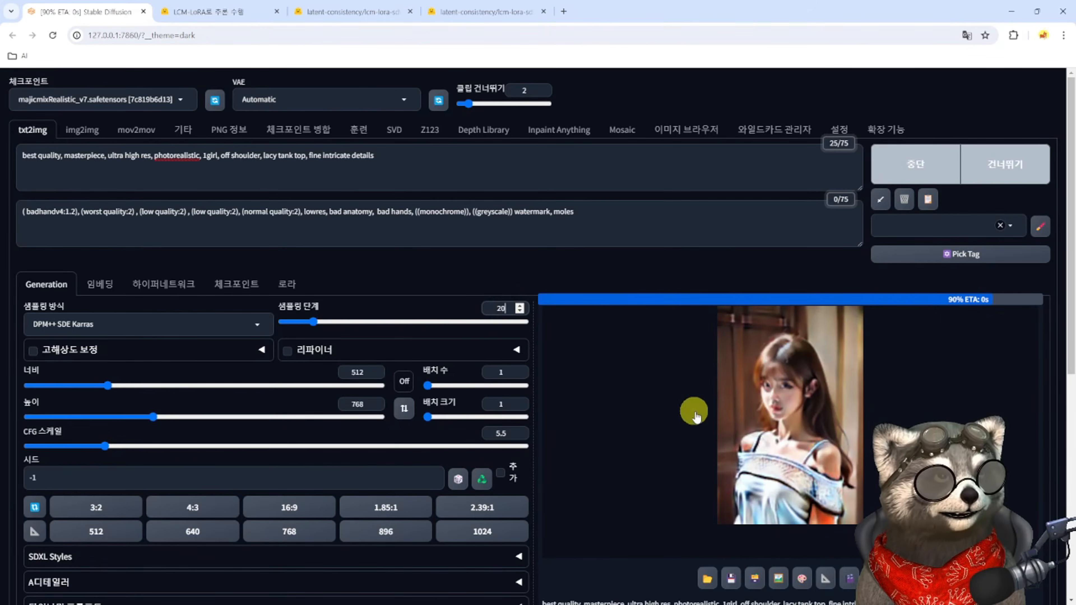
left_click(783, 419)
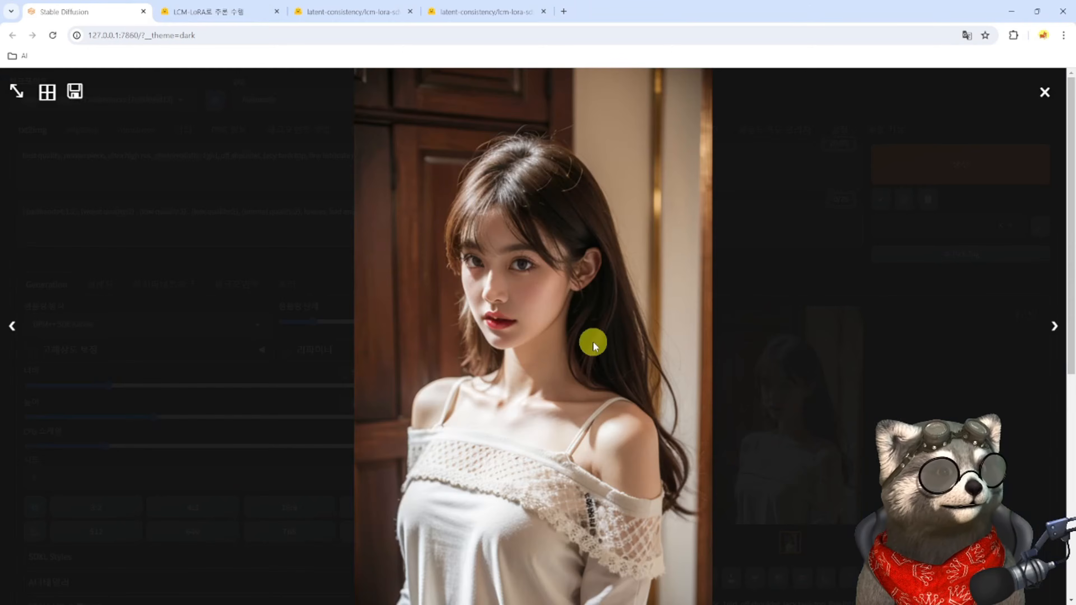
left_click(1047, 94)
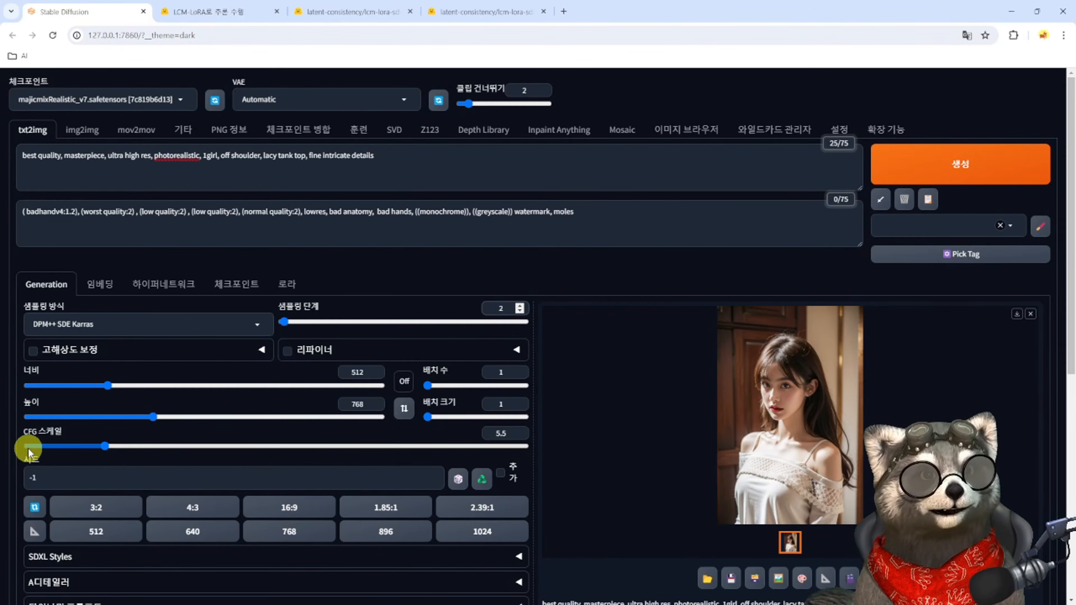
Step: Set the sampling steps to 2, the CFG scale to 1.5 and the sampling method to LCM
mouse_move(28, 446)
left_mouse_down()
mouse_move(12, 449)
mouse_move(28, 437)
mouse_move(45, 447)
left_mouse_up()
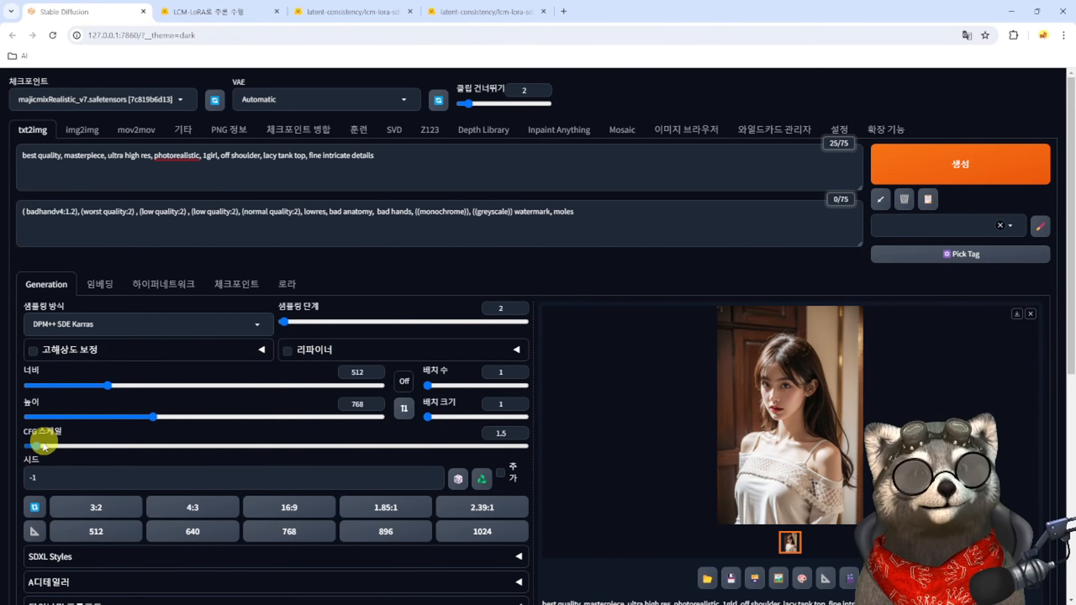
left_click(99, 325)
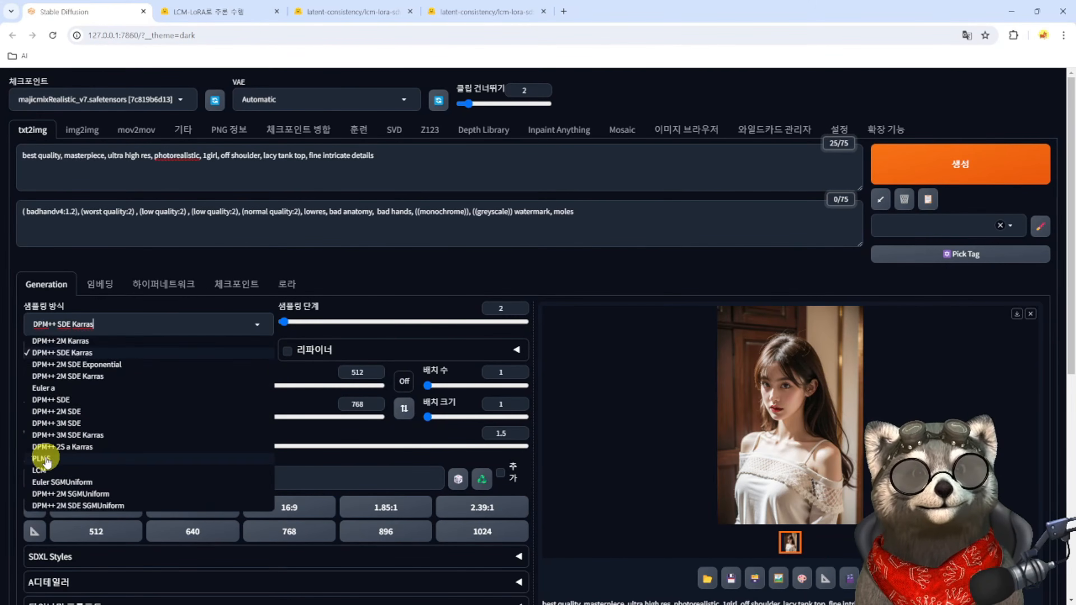
left_click(40, 470)
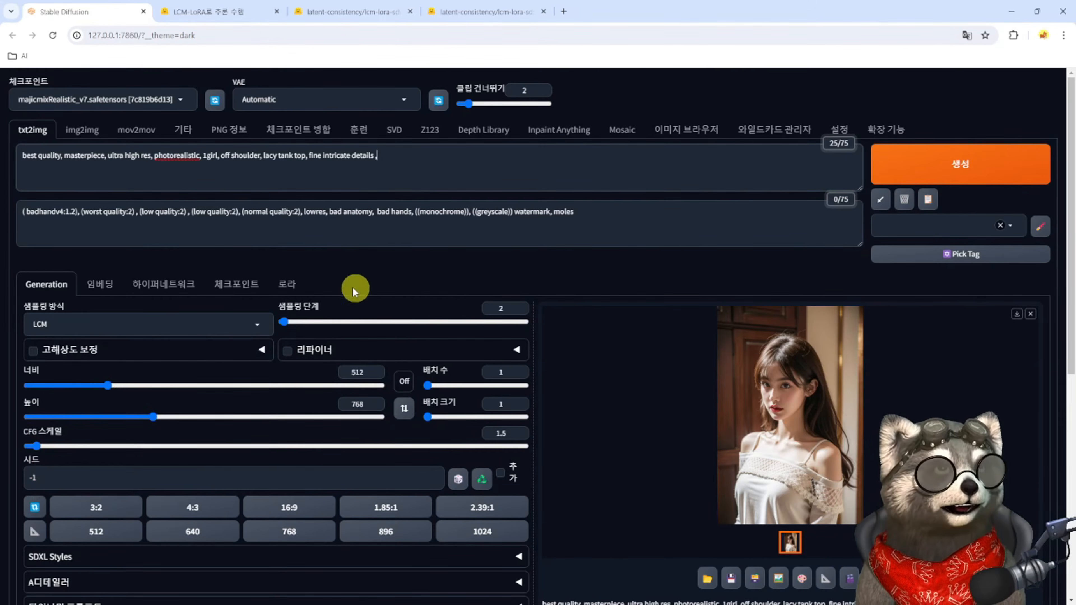
Step: Add the lcm-lora-sdv1-5 LoRA to the end of the prompt and return to the generation settings
left_click(287, 284)
left_click(712, 415)
left_click(46, 283)
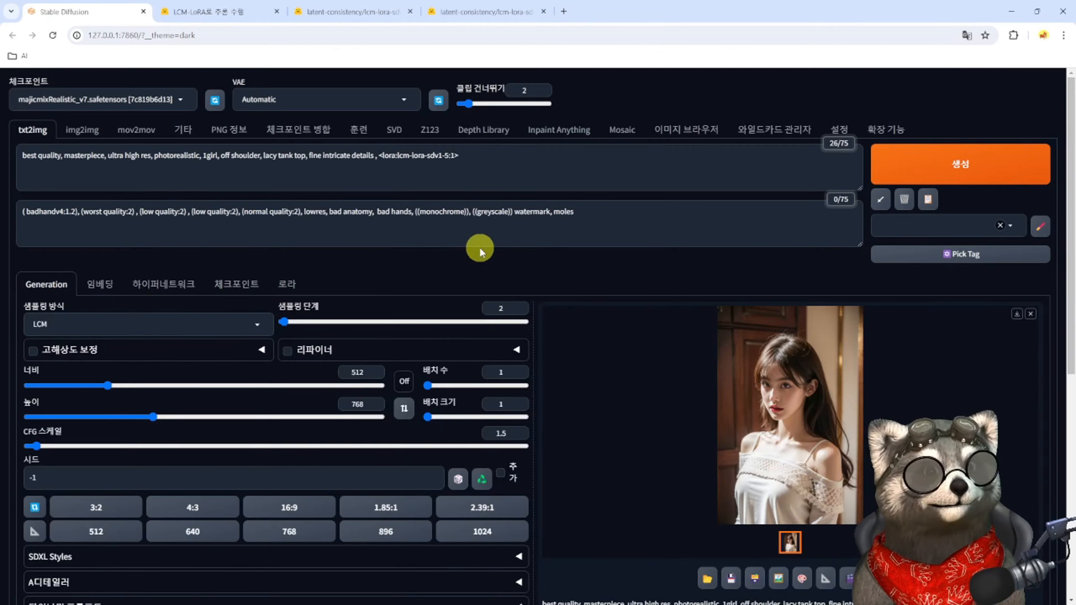
Step: Generate two test images at 2 sampling steps and another one at 4 steps
key("ctrl+Return")
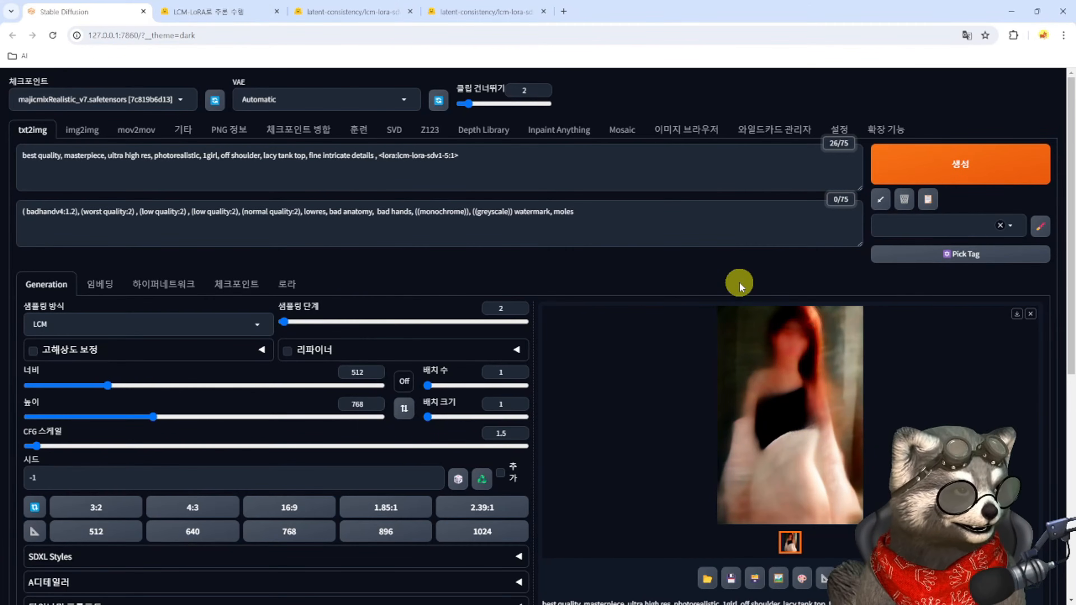
key("ctrl+Return")
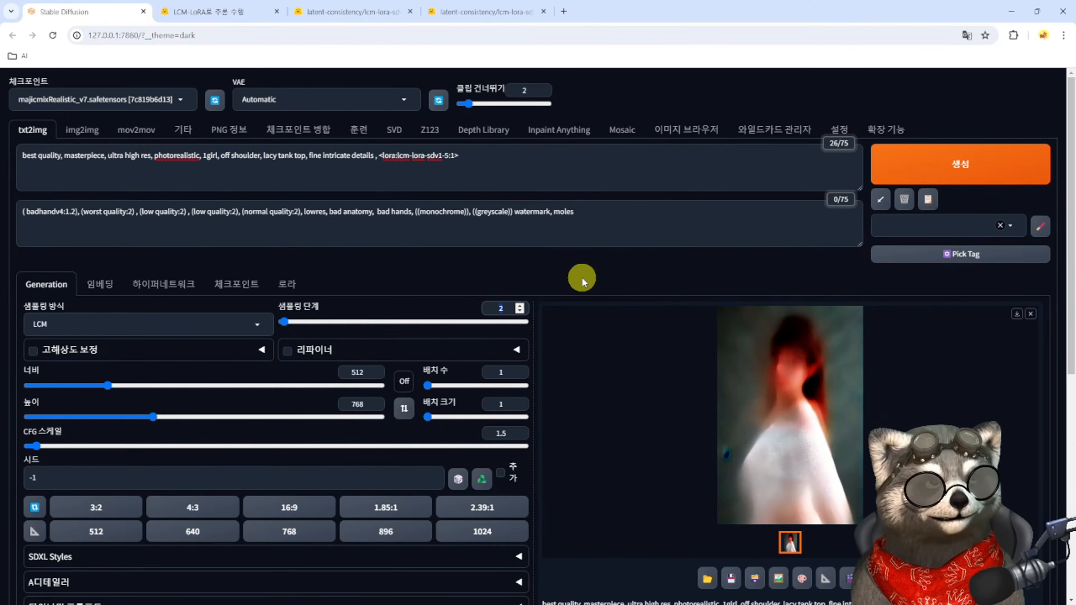
key("Up")
key("ctrl+Return")
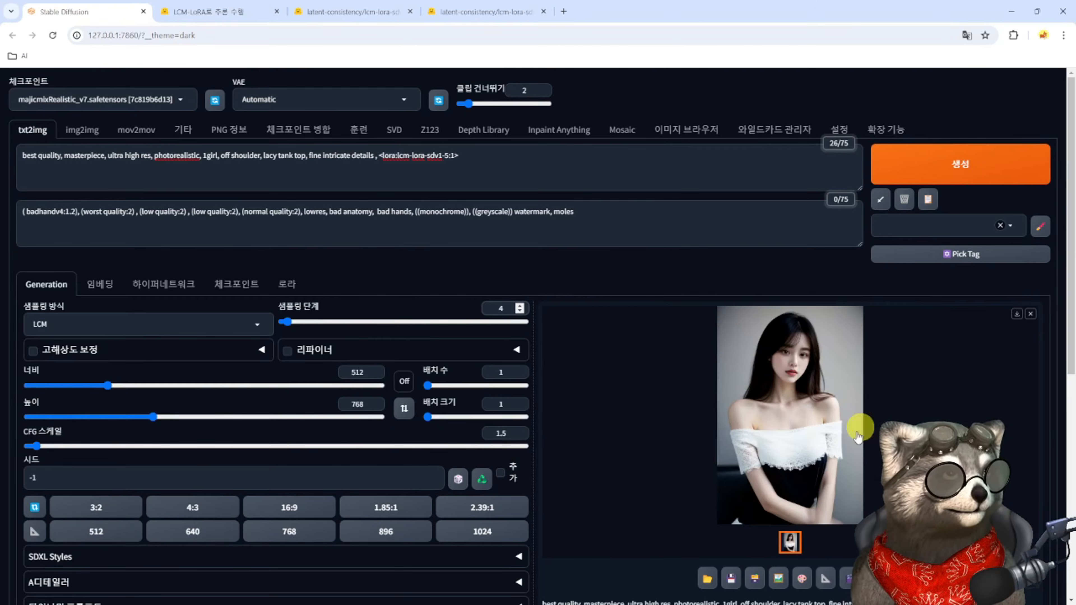
Step: Generate an image with the sampling steps set to 8 and view the result enlarged
left_click_drag(510, 310, 492, 305)
type("8")
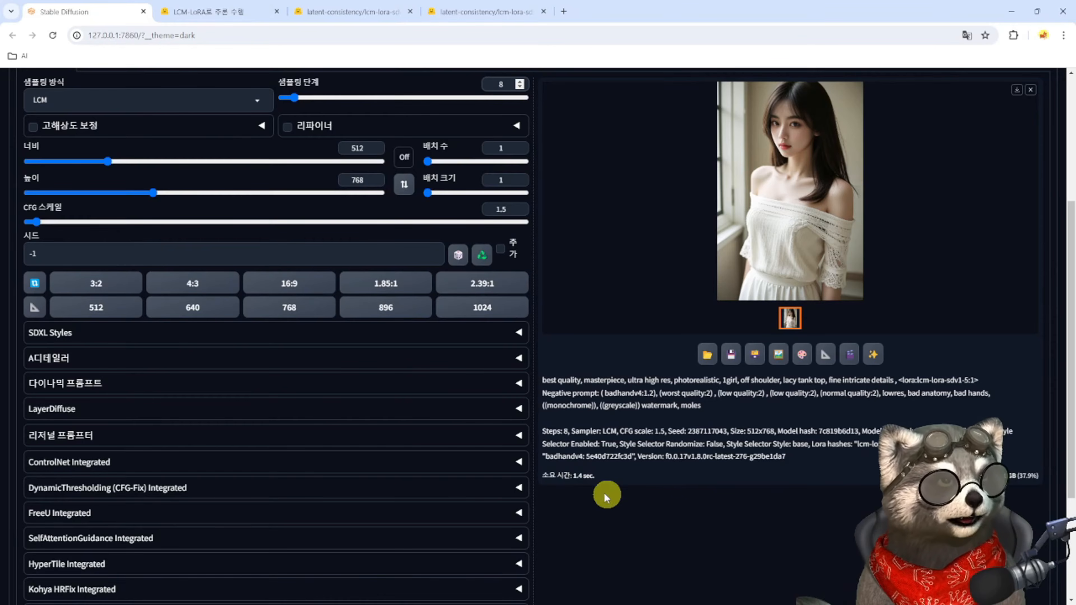
scroll(663, 483, "up", 1)
left_click(819, 260)
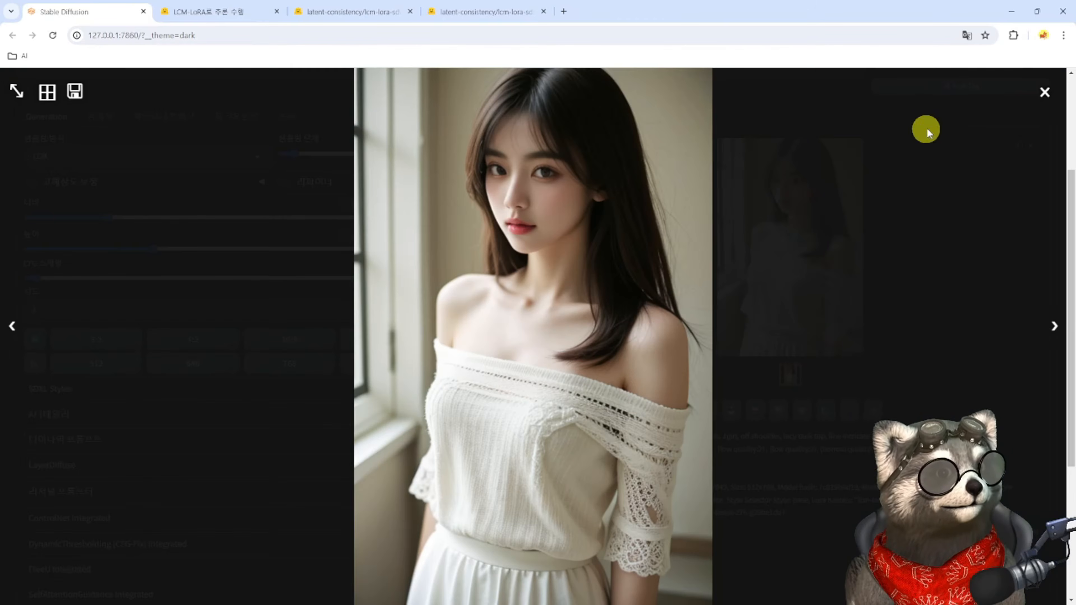
left_click(1044, 92)
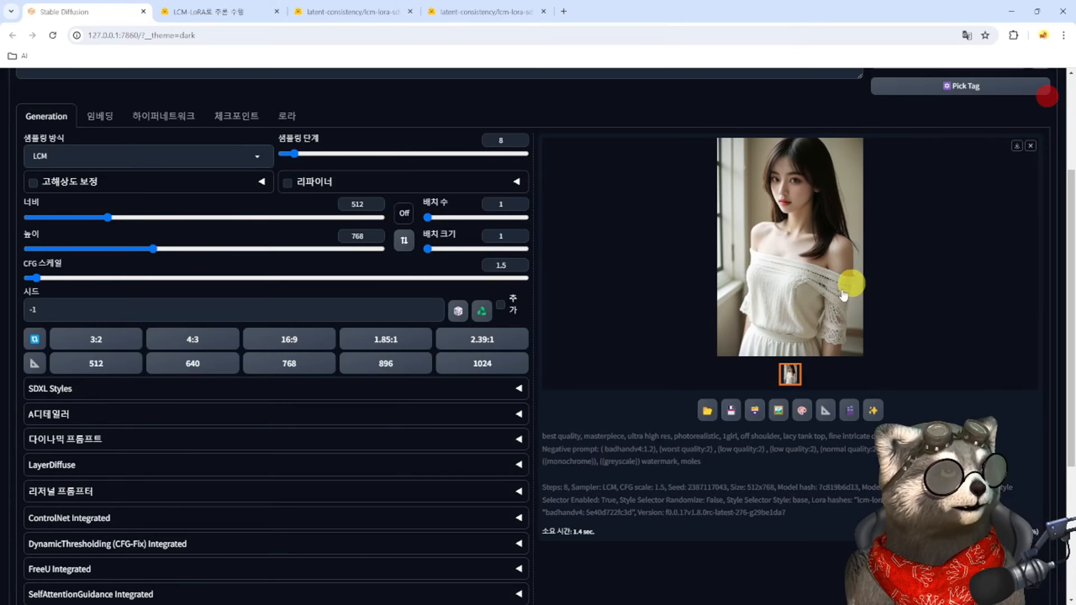
Step: Generate two more images with the LCM sampler at 8 steps and CFG scale 1.5
scroll(621, 321, "up", 1)
key("ctrl+Return")
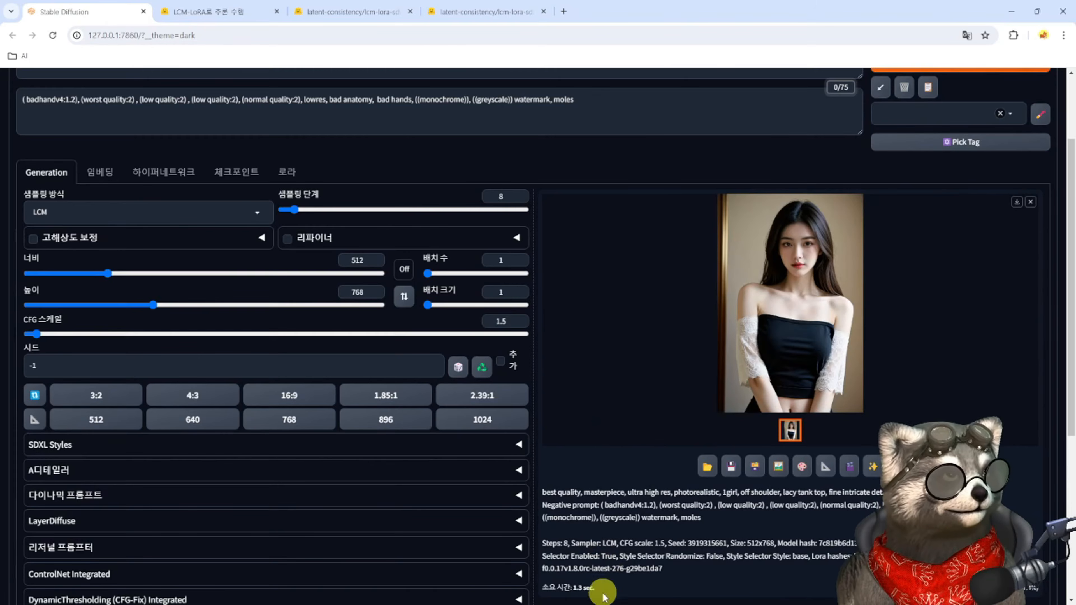
key("ctrl+Return")
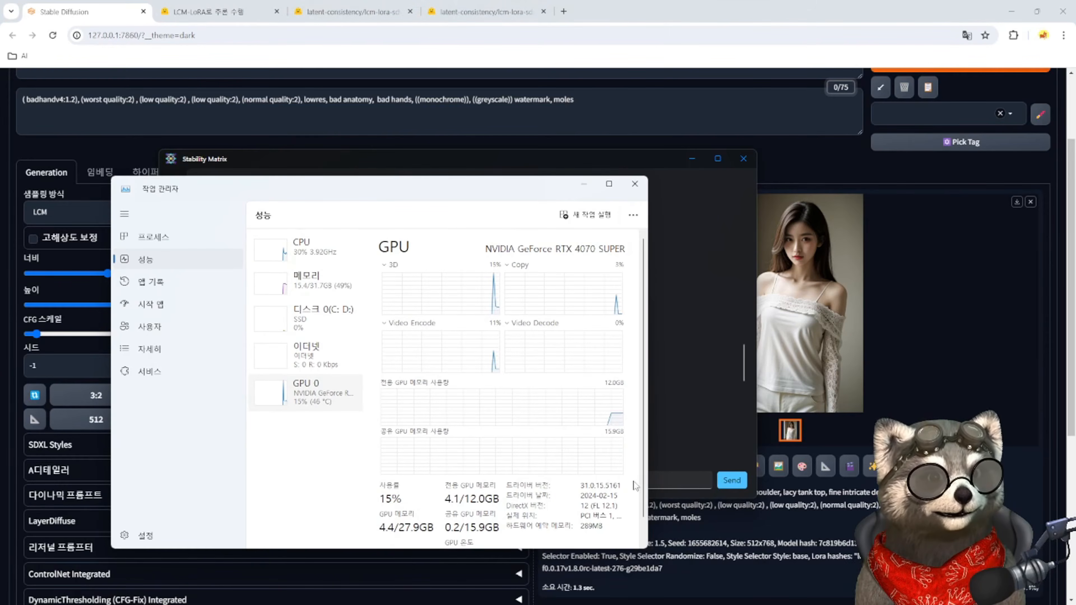
Step: Run repeated image generation (반복 생성) while monitoring the GPU load in Task Manager, and interrupt the run
left_click_drag(472, 196, 228, 211)
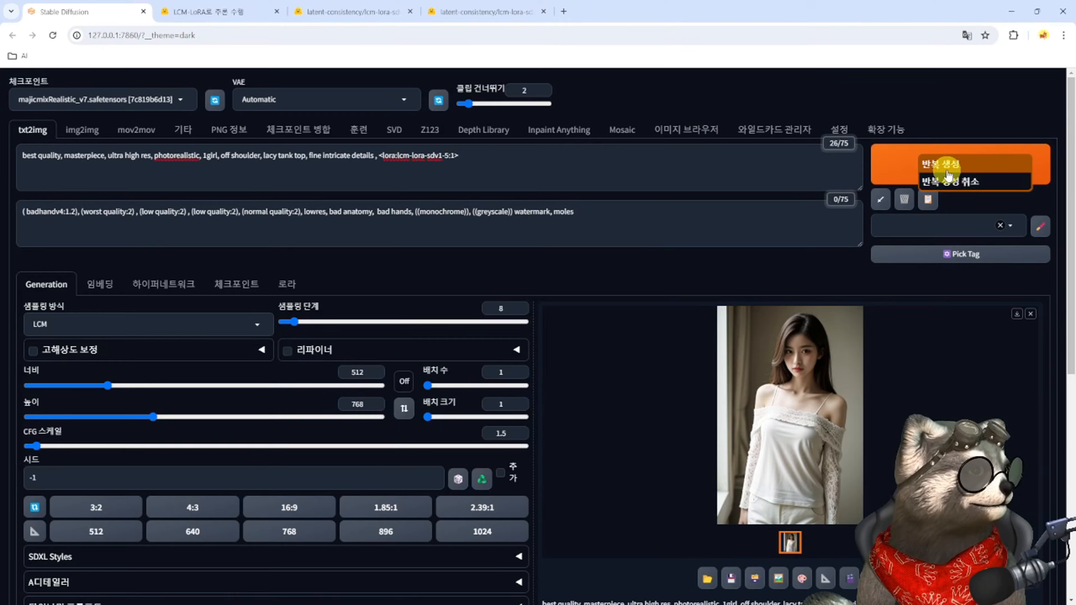
left_click(941, 168)
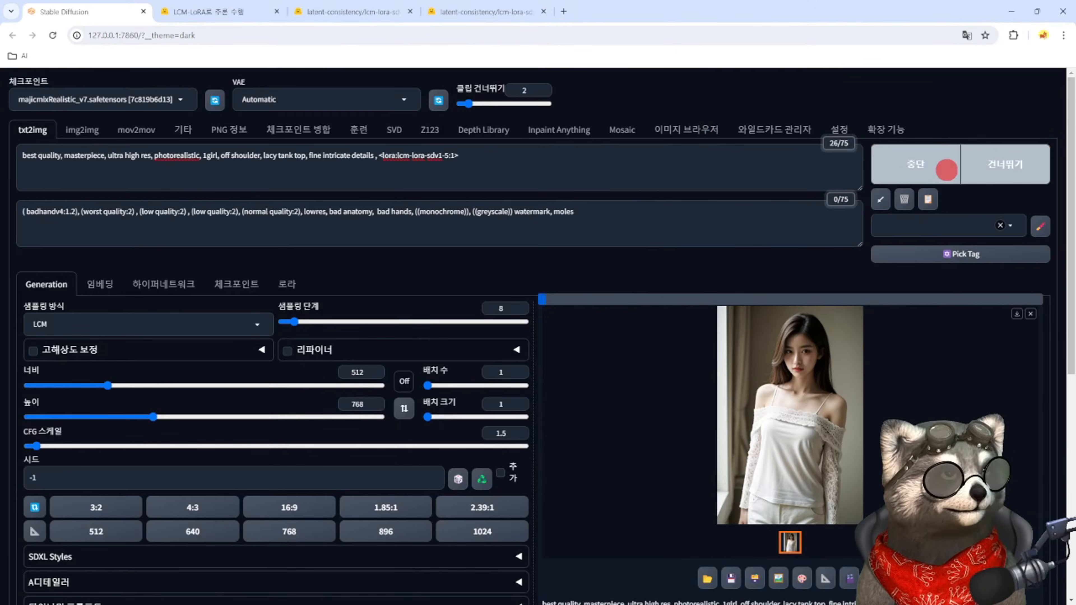
left_click_drag(0, 200, 256, 211)
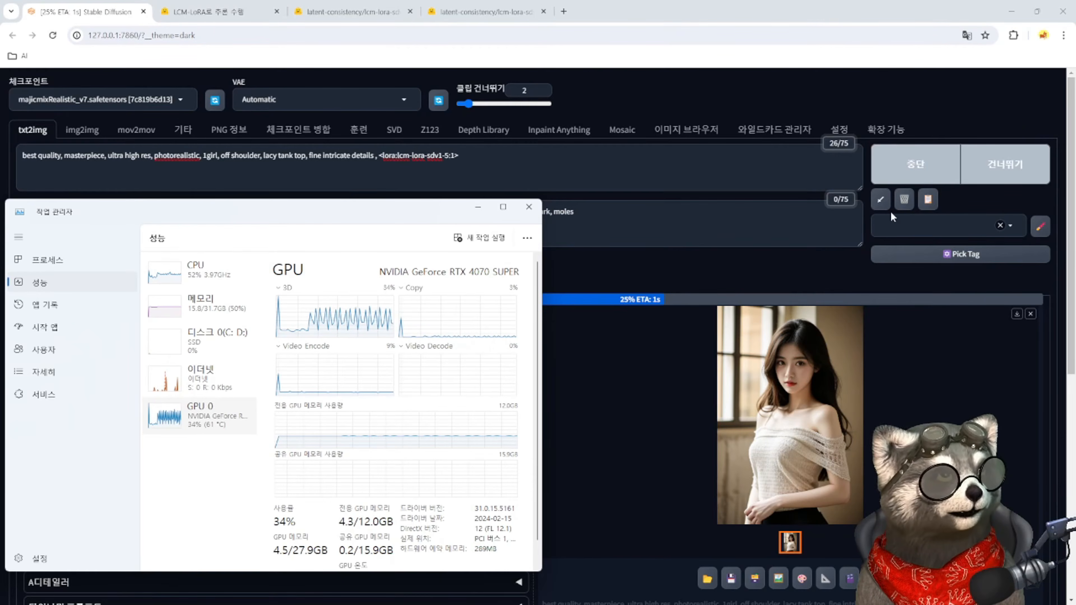
left_click(915, 164)
Step: Load the xxmix9realisticsdxl_v10 checkpoint and remove the lcm-lora-sdv1-5 tag from the prompt
left_click(116, 99)
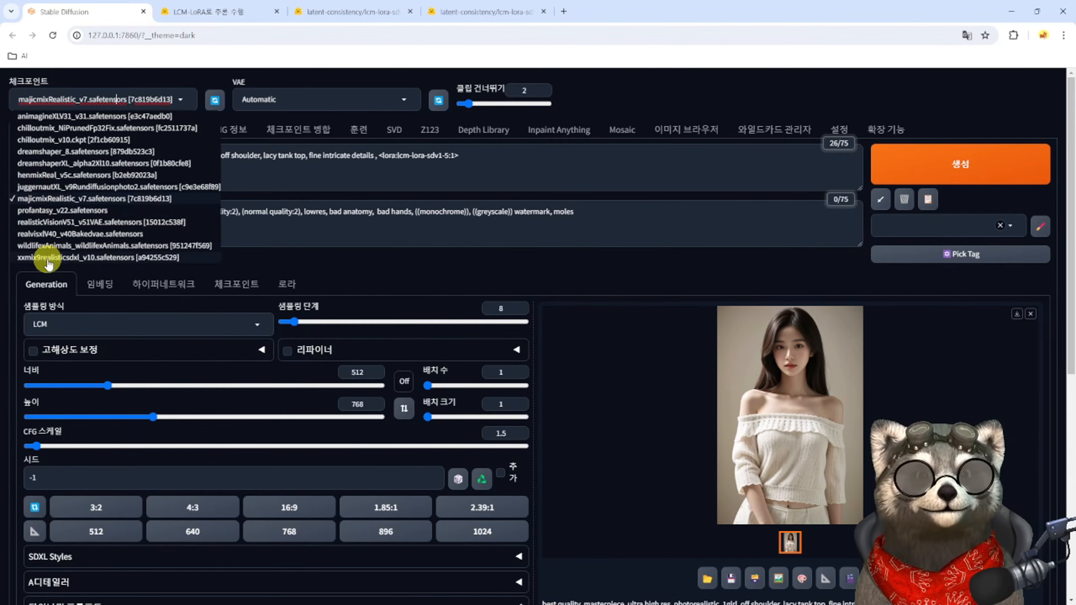
left_click(48, 260)
left_click_drag(377, 156, 502, 212)
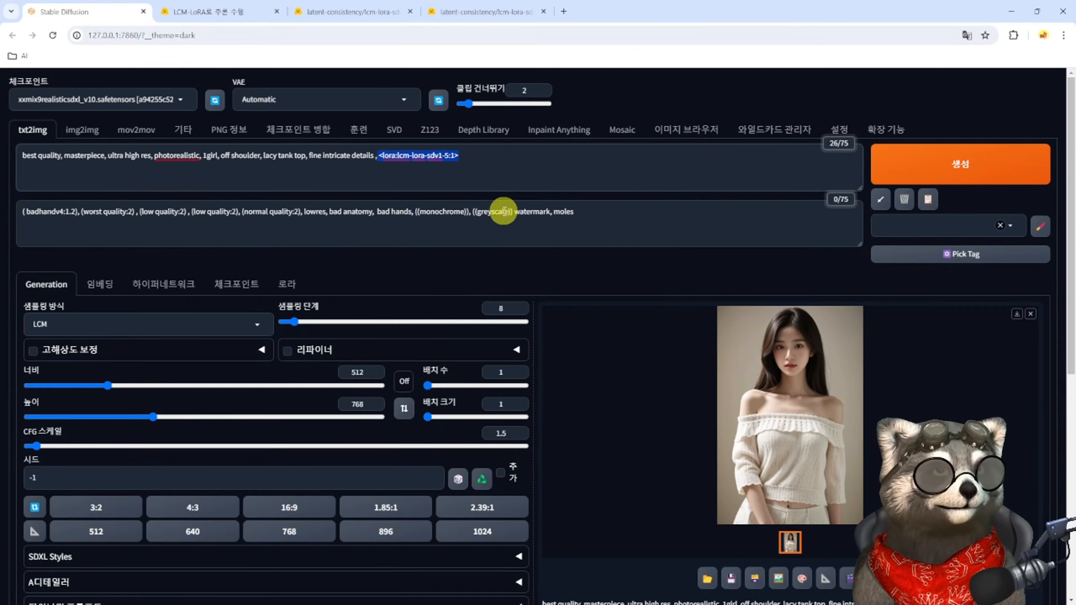
key("BackSpace")
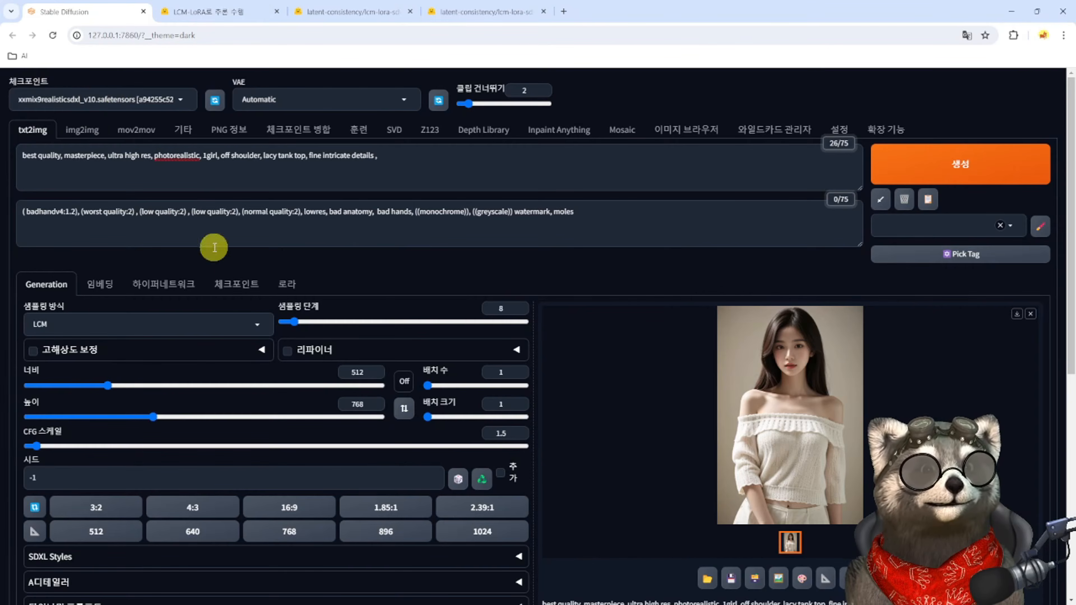
Step: Refresh the LoRA list and add lcm-lora-sdxl to the prompt, returning to the generation settings
left_click(287, 284)
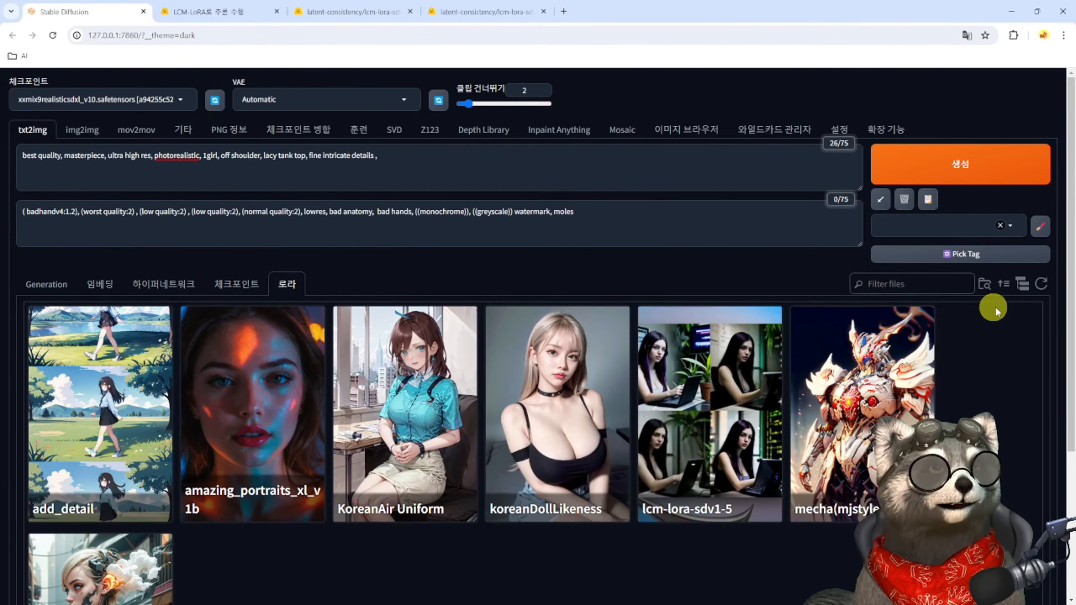
left_click(1042, 289)
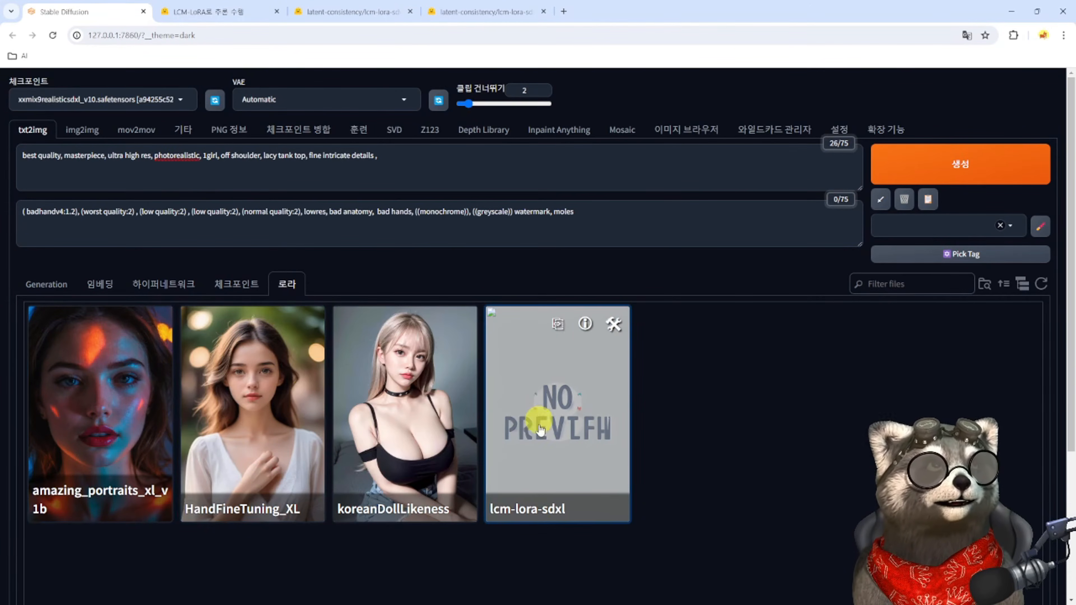
left_click(506, 354)
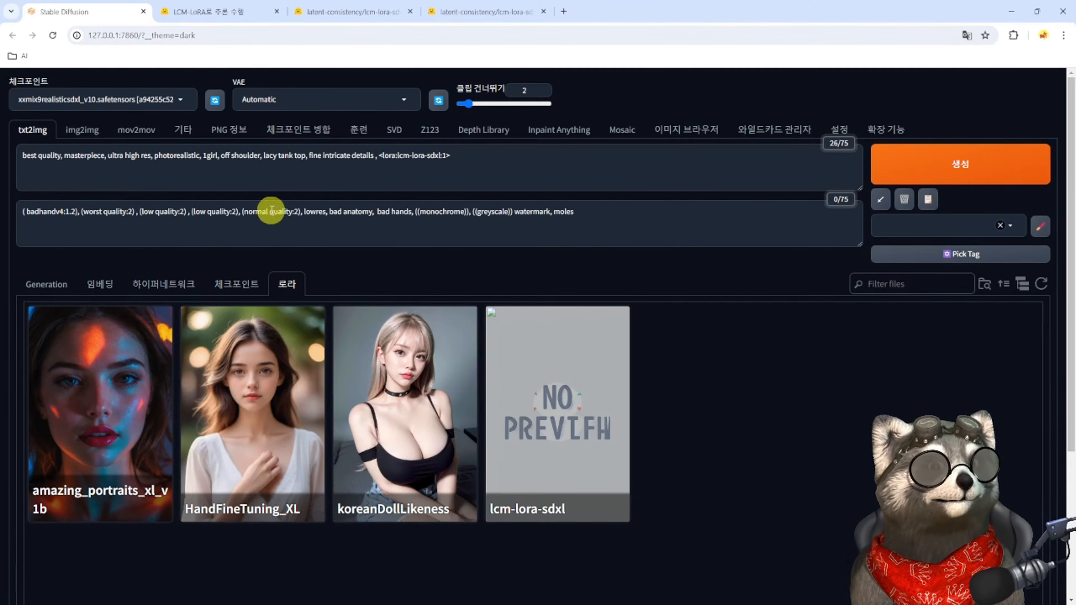
left_click(39, 287)
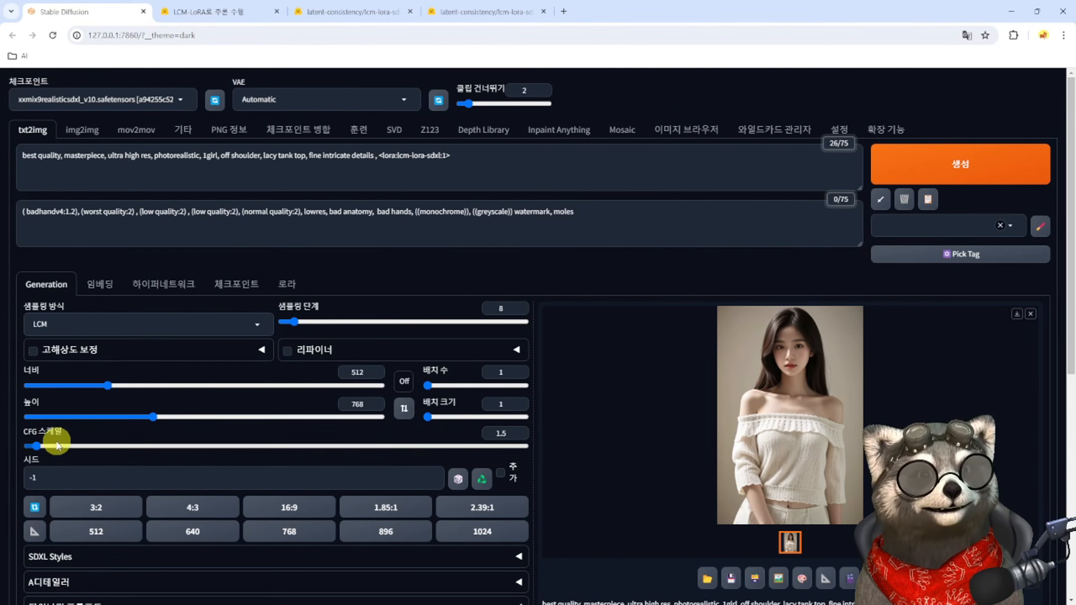
Step: Start repeated image generation (반복 생성) with the SDXL checkpoint at 512 × 768 and check the generation time
right_click(938, 167)
left_click(955, 180)
scroll(592, 508, "down", 2)
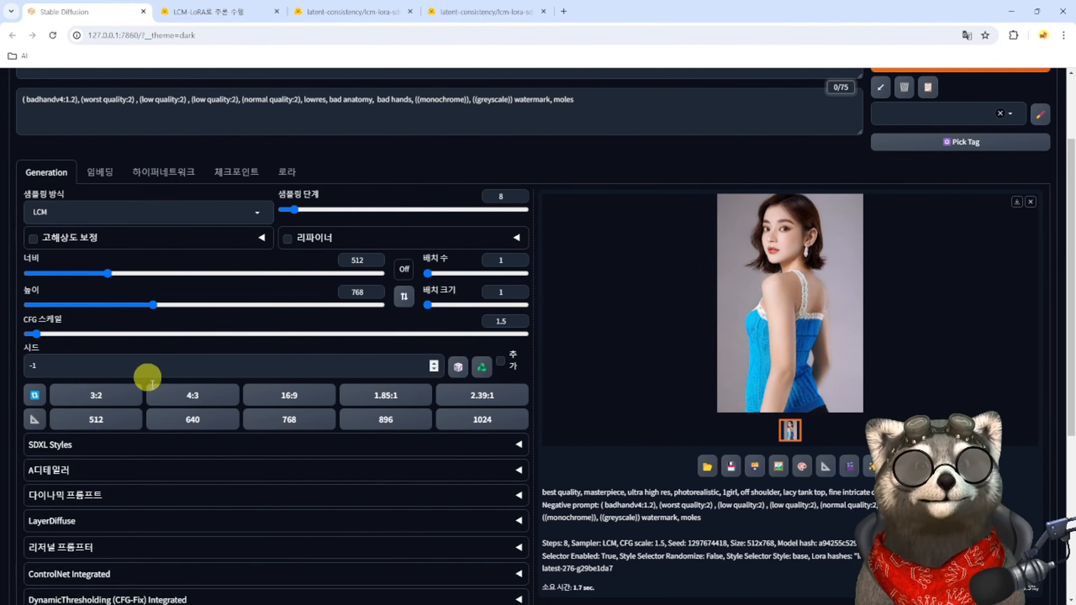
Step: Generate 1024 × 1024 images with the dreamshaperXL_alpha2Xl10 checkpoint and "korean" added to the prompt, checking the generation time
left_click(287, 418)
left_click(105, 398)
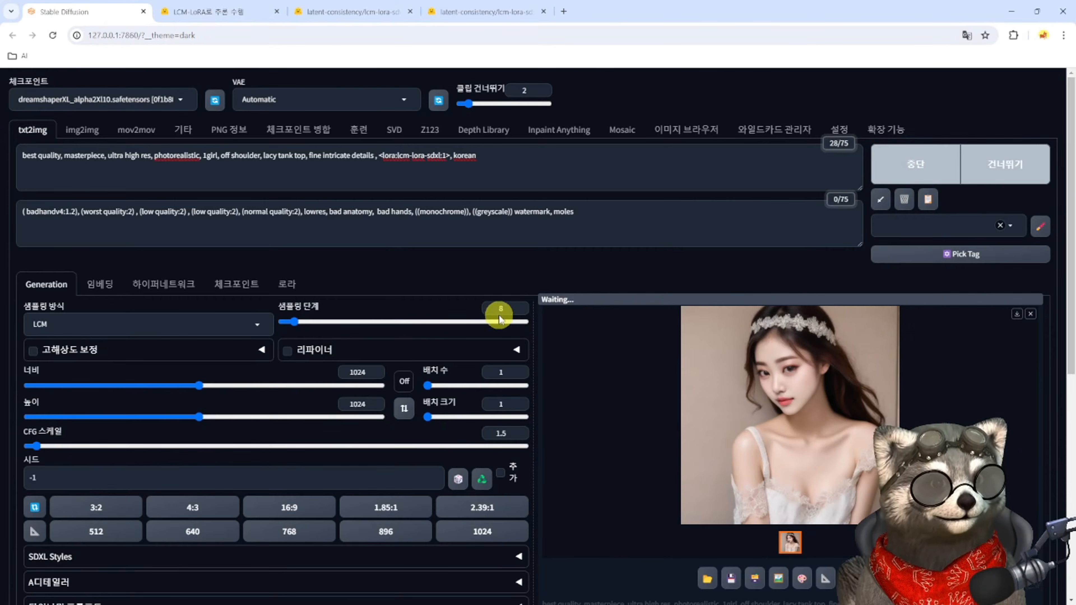
scroll(720, 468, "down", 1)
scroll(630, 538, "down", 2)
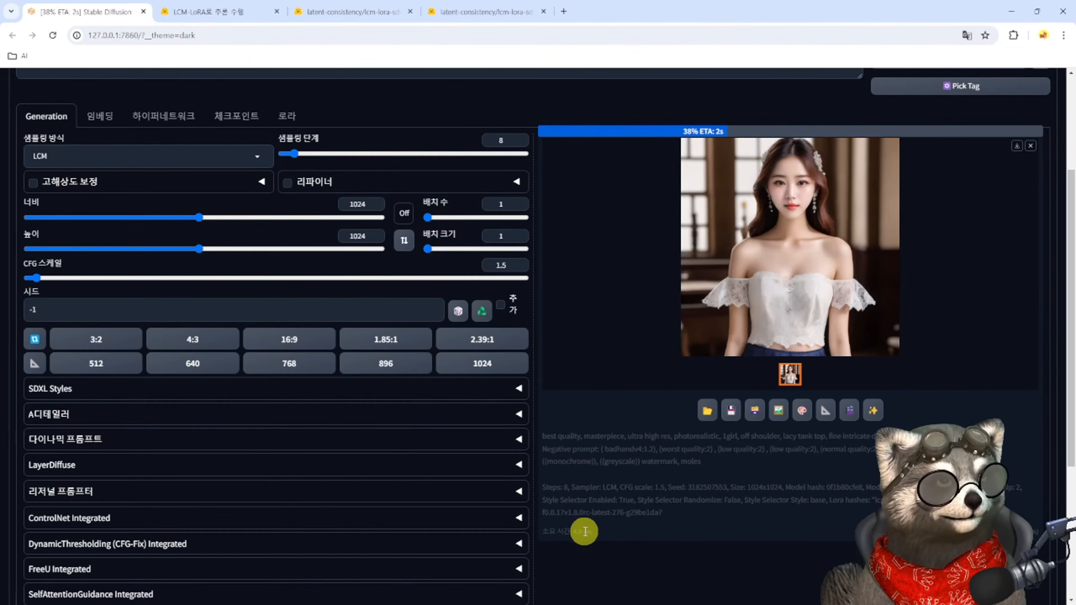
scroll(609, 538, "up", 1)
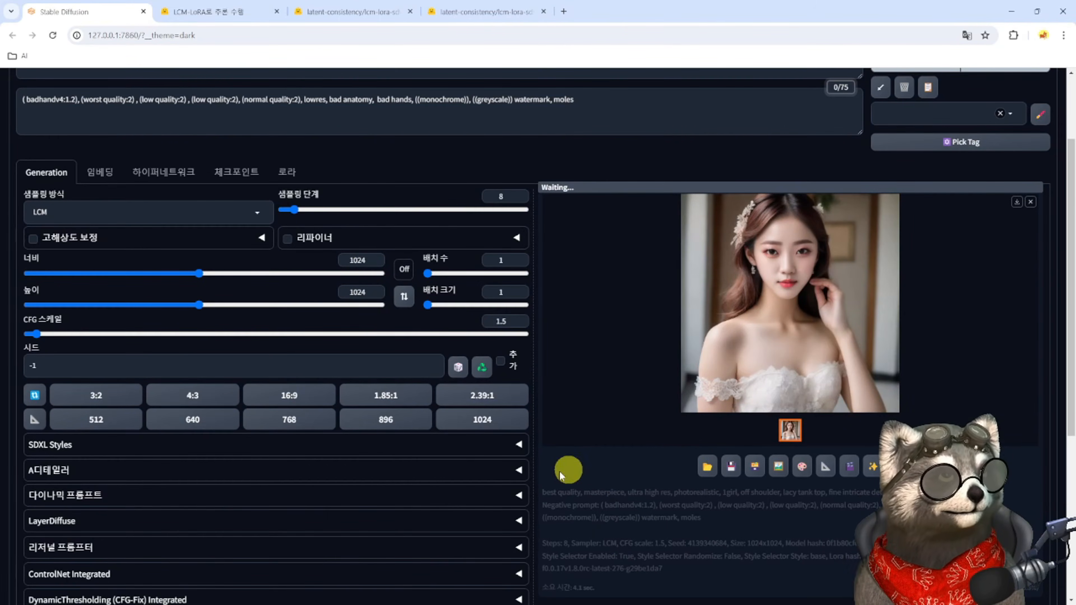
Step: View two of the generated 1024 × 1024 images enlarged to examine their quality
left_click(784, 297)
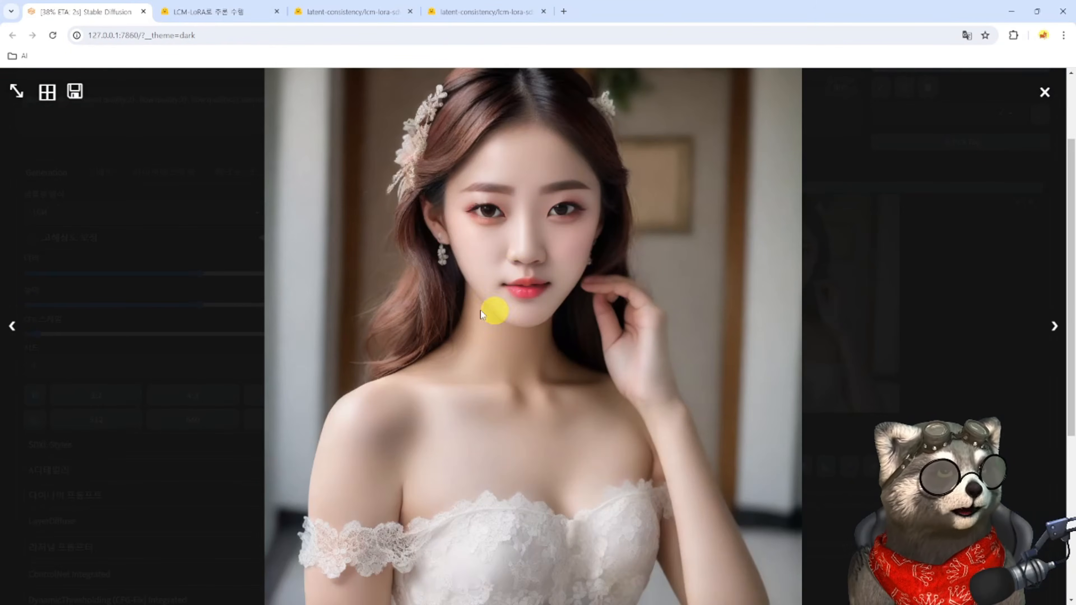
left_click(1044, 92)
left_click(832, 309)
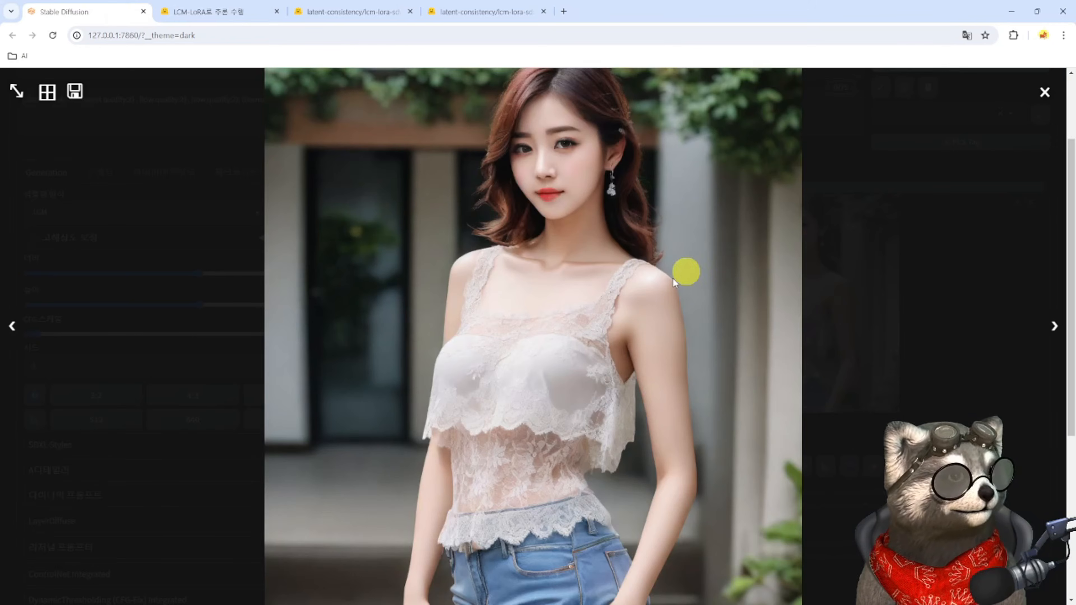
left_click(667, 317)
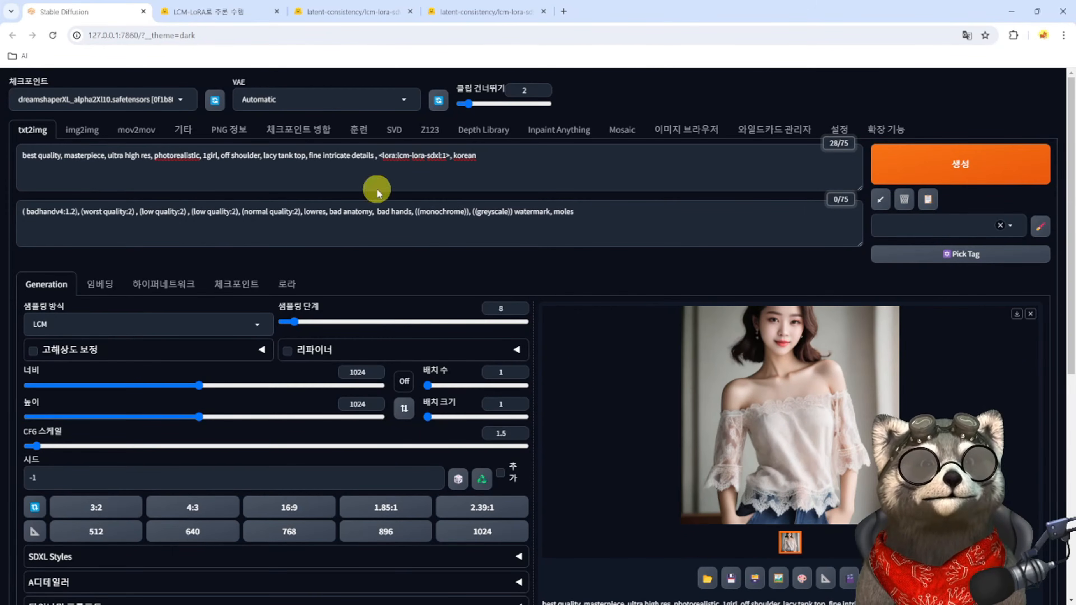
Step: Highlight the lcm-lora-sdxl tag in the prompt, close the Stable Diffusion WebUI page and switch to Stability Matrix
left_click_drag(378, 156, 458, 165)
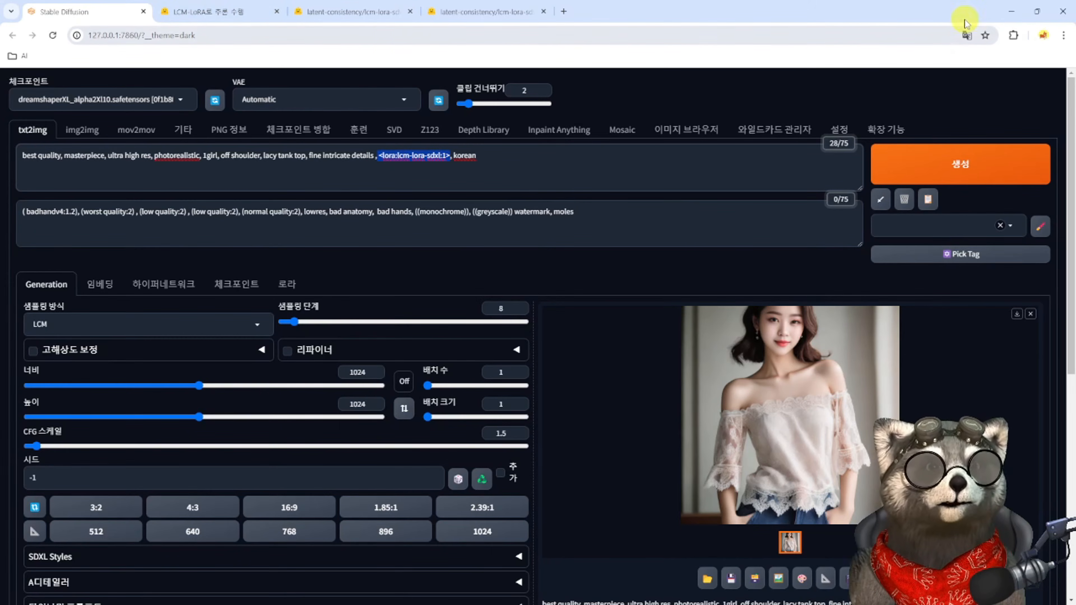
left_click(143, 11)
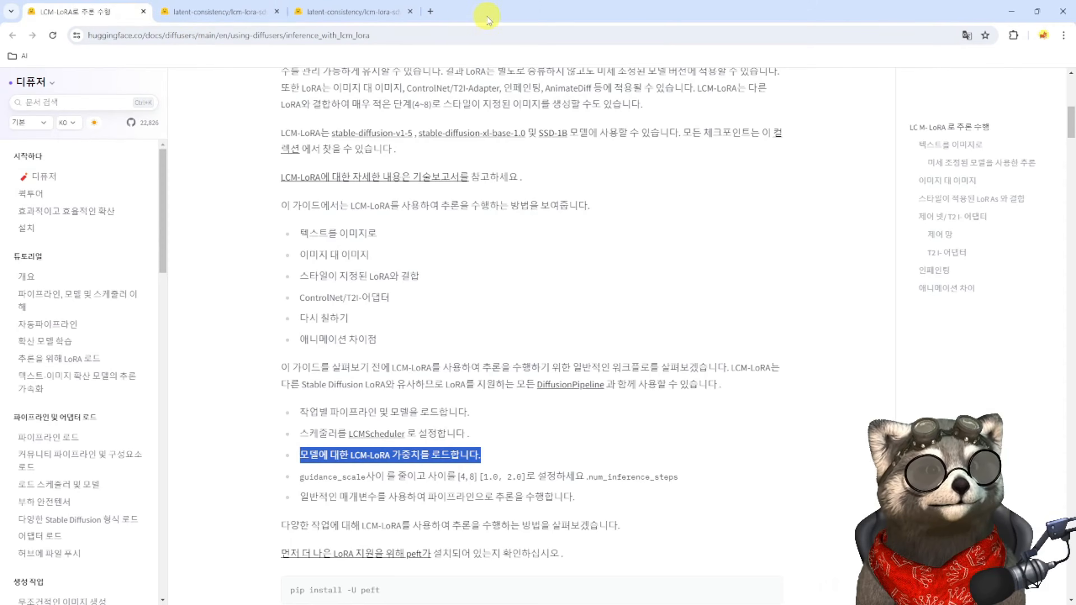
key("alt+Tab")
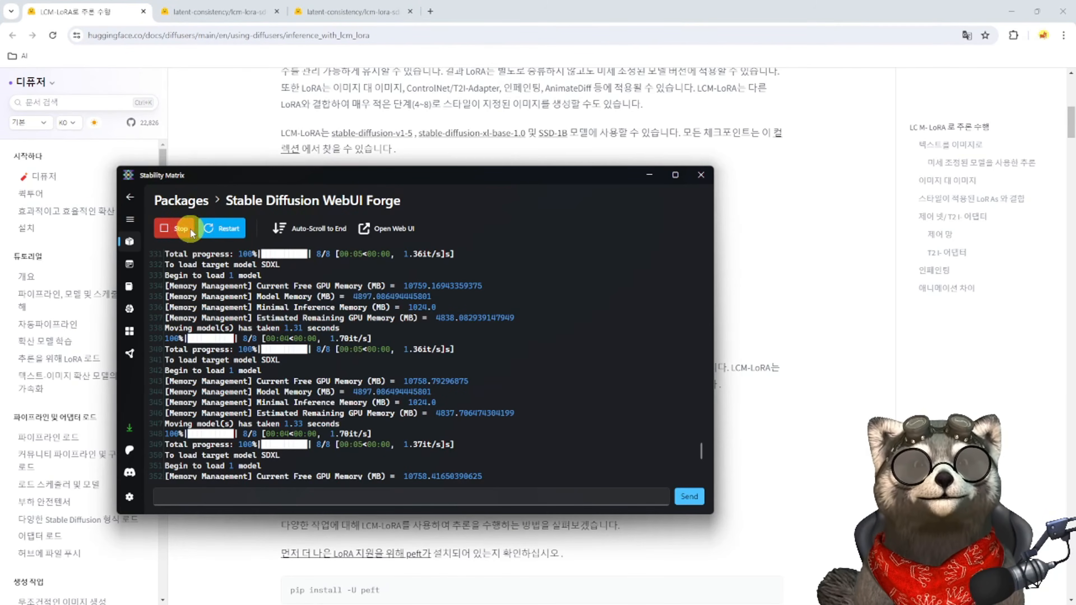
Step: Stop Stable Diffusion WebUI Forge, launch ComfyUI from the Stability Matrix packages and dismiss the page translation prompt
left_click(177, 232)
left_click(181, 200)
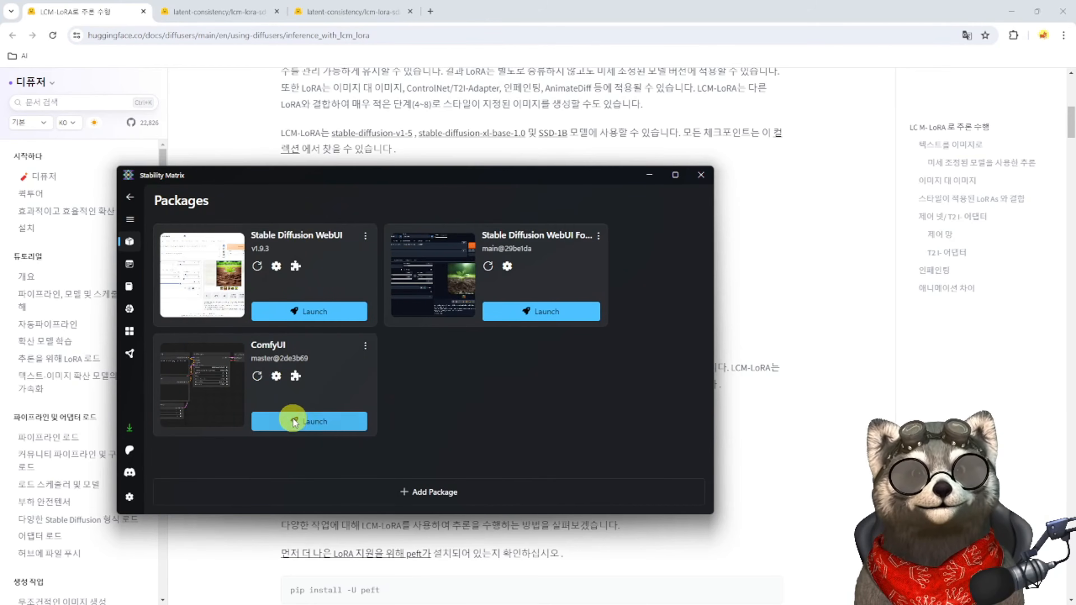
left_click(296, 428)
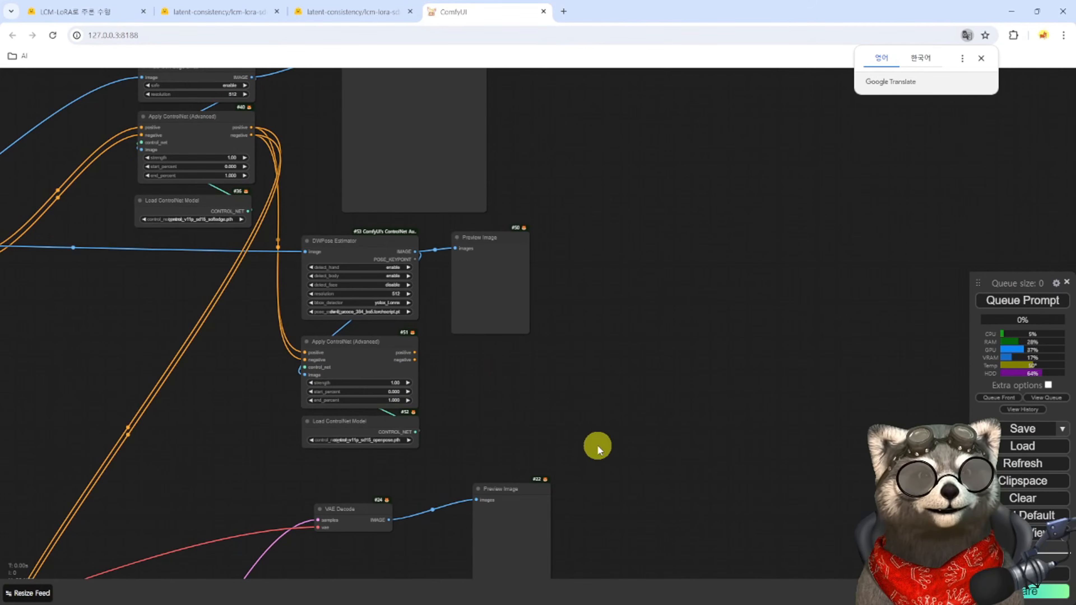
left_click(982, 60)
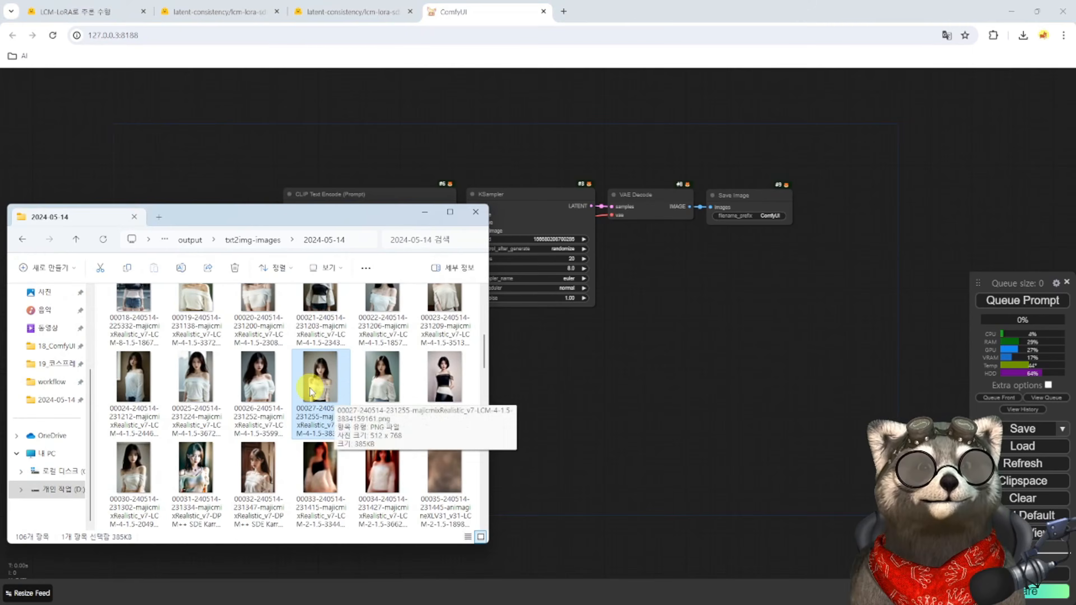
Step: Load the workflow embedded in a majicmixRealistic_v7 LCM image from the 2024-05-14 folder into ComfyUI and review its nodes
scroll(335, 396, "up", 2)
left_click_drag(391, 404, 612, 363)
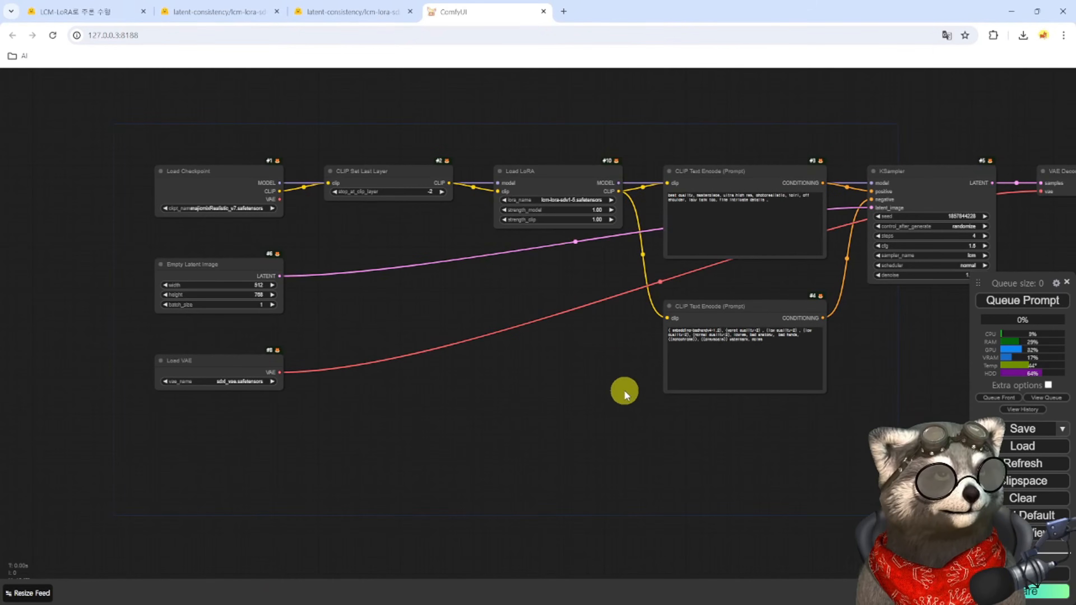
left_click_drag(602, 406, 415, 402)
left_click_drag(848, 377, 665, 412)
left_click_drag(431, 431, 634, 406)
left_click_drag(270, 426, 327, 441)
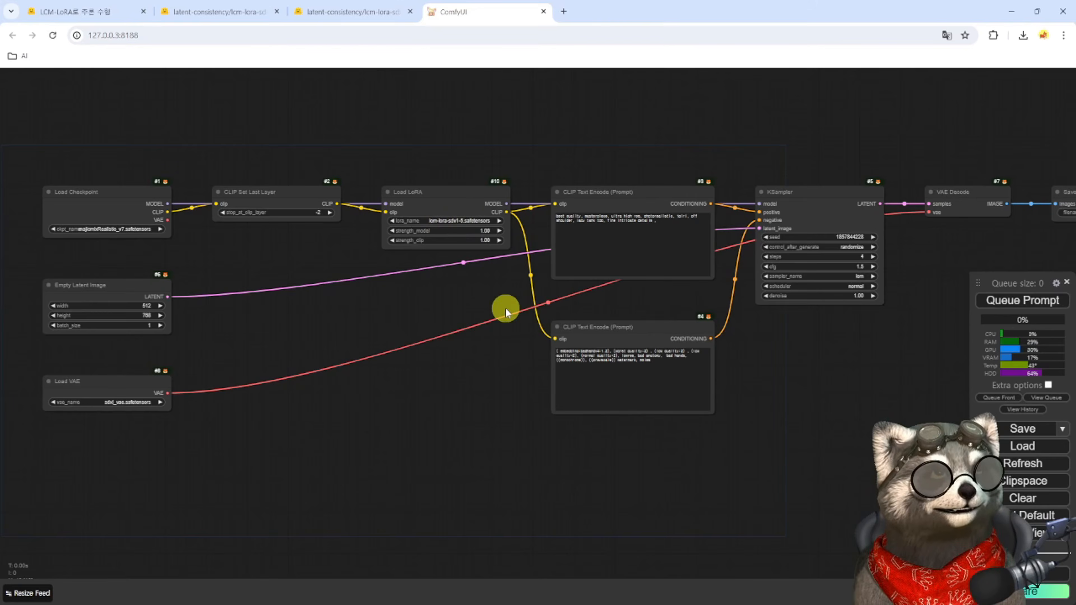
left_click_drag(506, 307, 457, 312)
left_click_drag(817, 403, 698, 424)
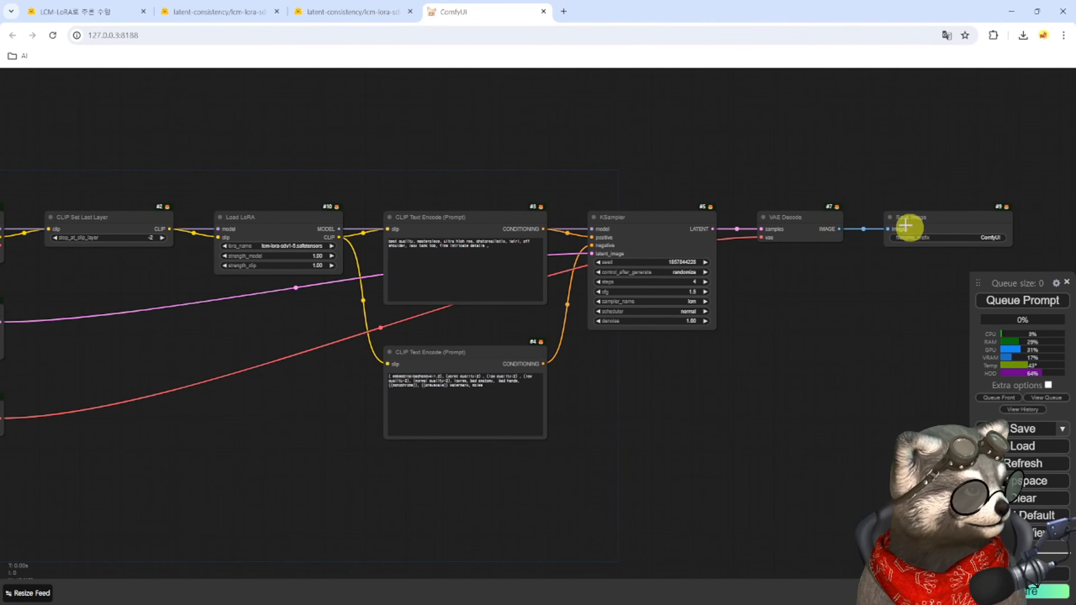
left_click_drag(219, 433, 546, 388)
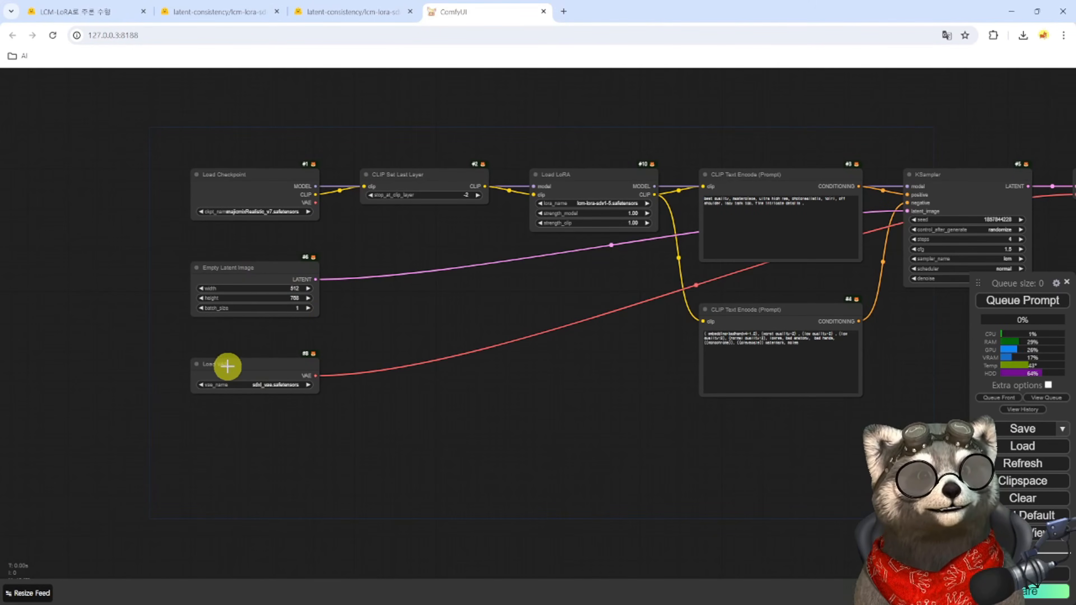
Step: Move the Load VAE node up beneath Empty Latent Image and set its VAE to vae-ft-mse-840000-ema-pruned.ckpt
left_click_drag(223, 368, 227, 343)
left_click_drag(250, 409, 257, 394)
left_click(392, 387)
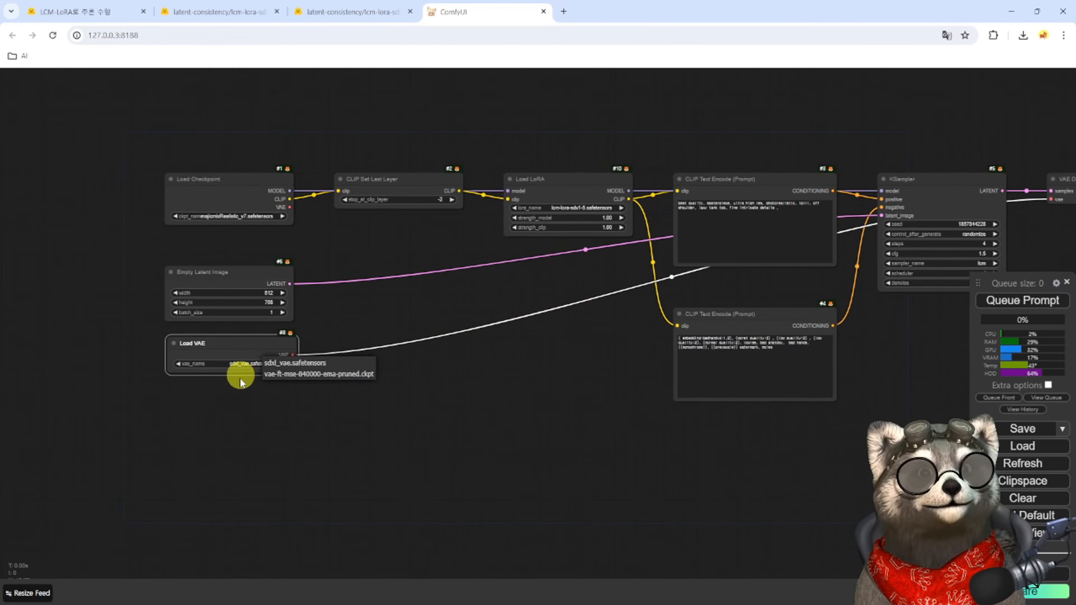
left_click(237, 395)
left_click(250, 363)
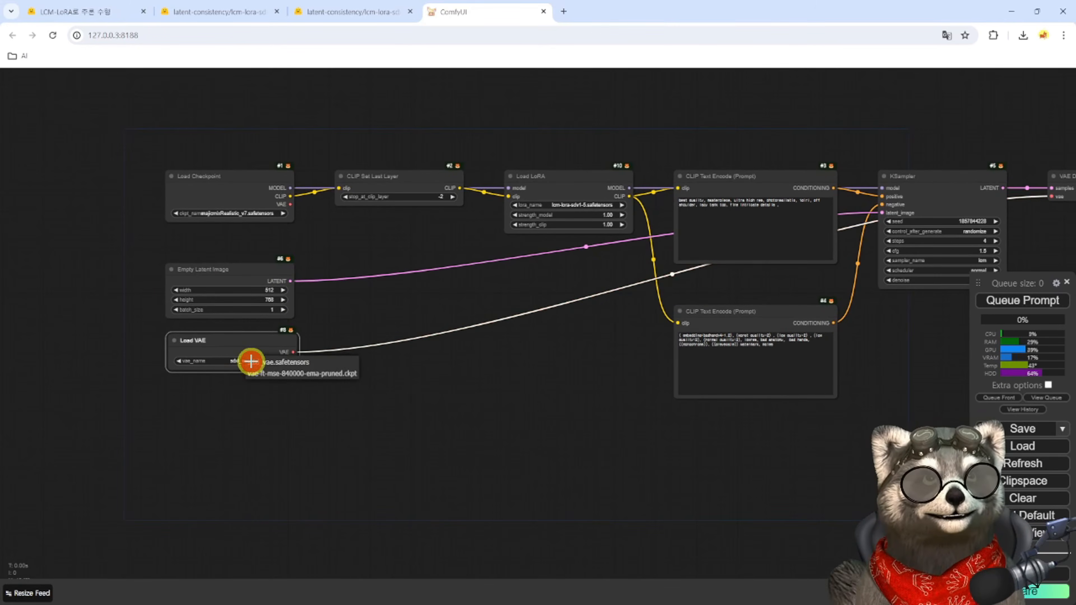
left_click(279, 373)
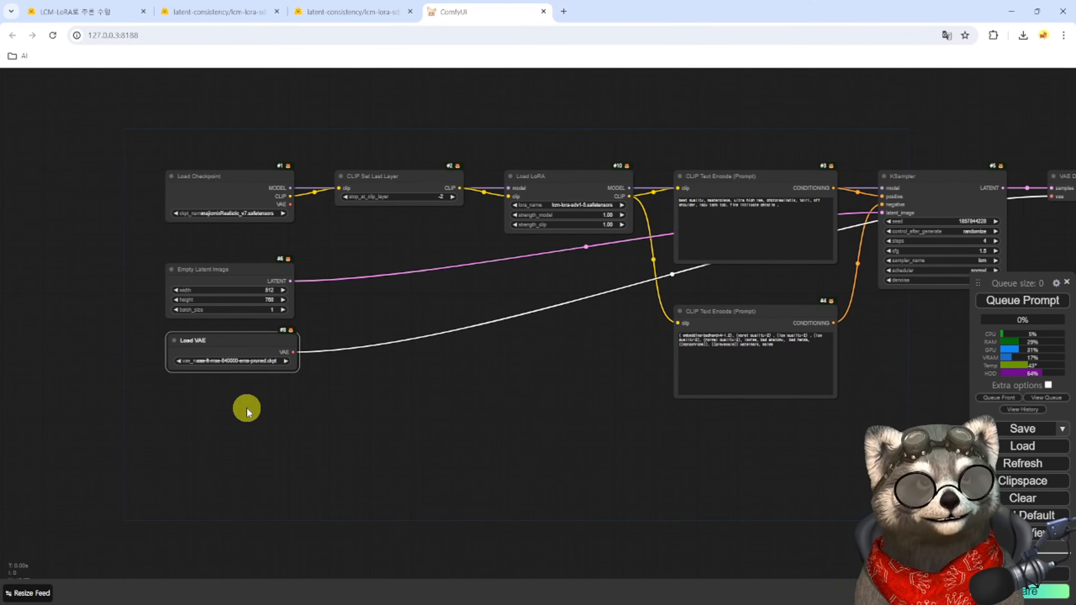
left_click(435, 385)
Step: Delete the Load VAE node and connect the checkpoint's VAE output to the VAE Decode node
left_click_drag(435, 385, 375, 391)
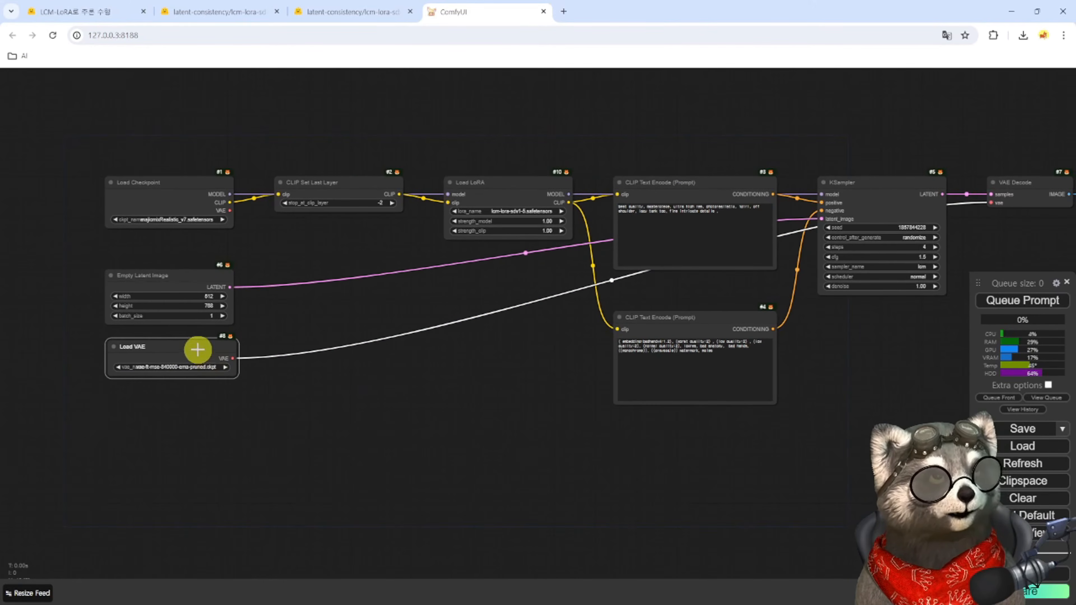
key("Delete")
left_click_drag(230, 211, 990, 202)
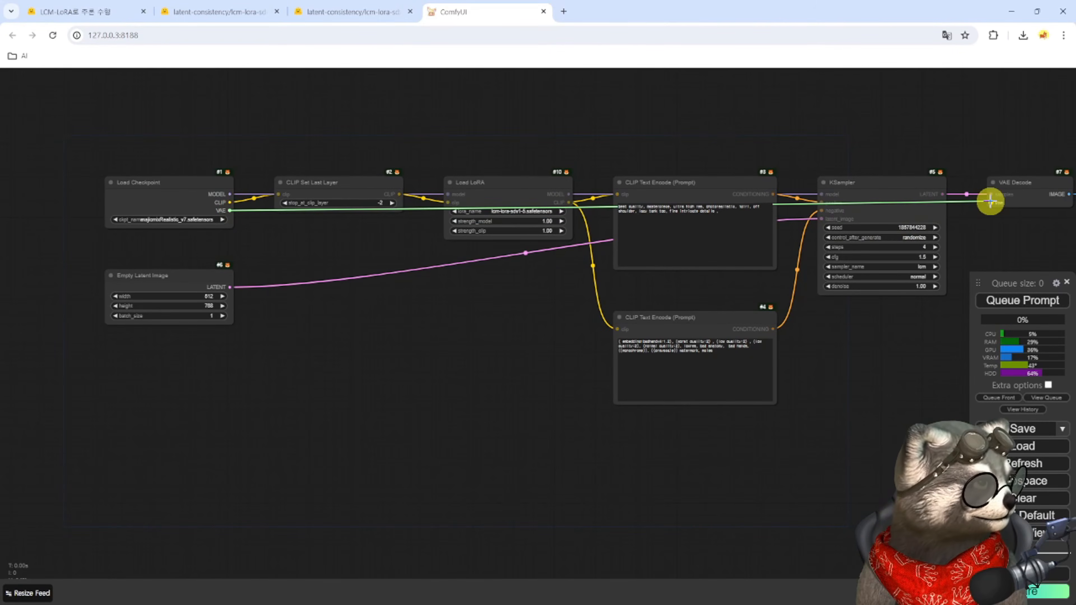
Step: Queue the LCM workflow to generate an image and view the result enlarged
left_click_drag(518, 364, 442, 355)
key("ctrl+Return")
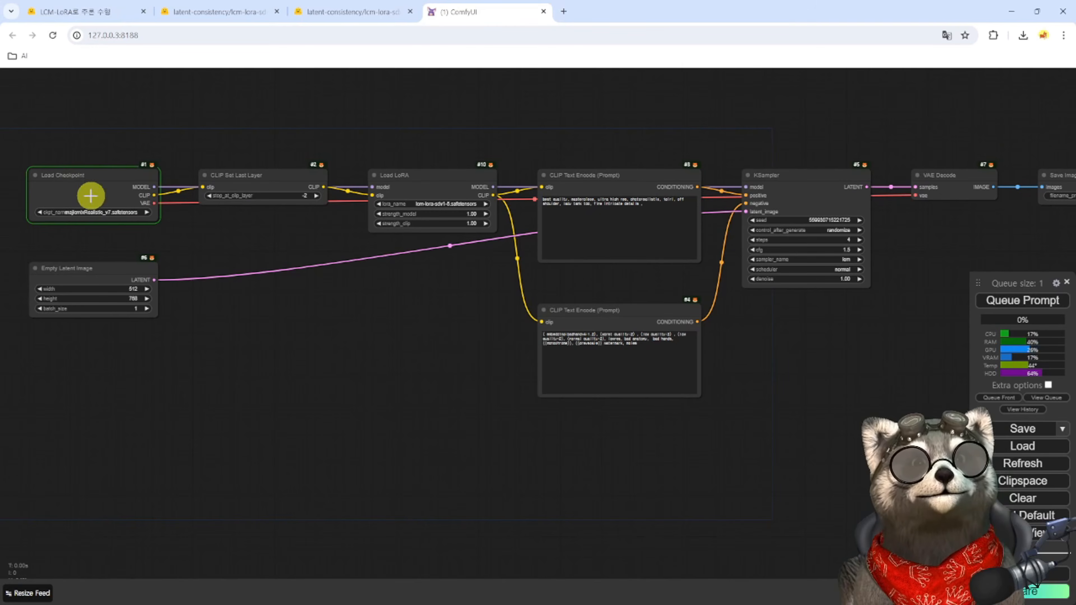
left_click_drag(819, 385, 293, 421)
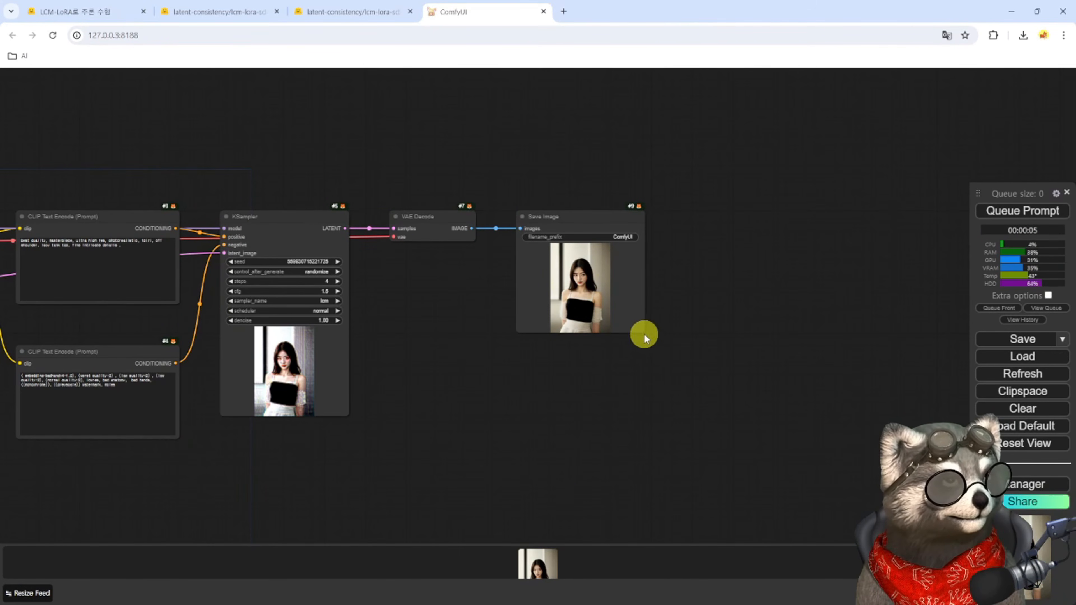
left_click(542, 565)
left_click(1049, 92)
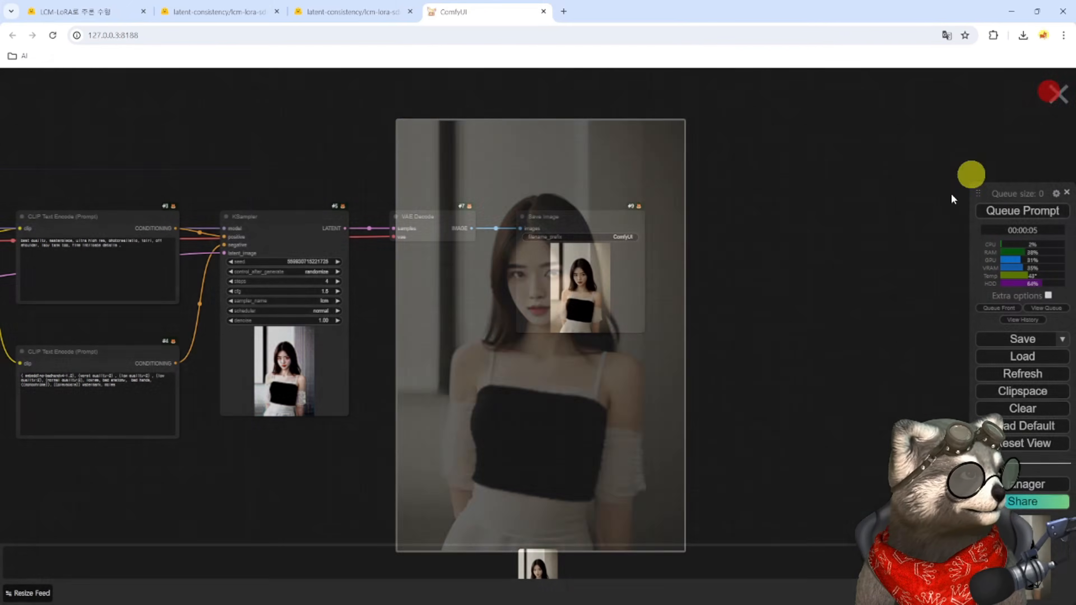
Step: Examine the positive prompt and KSampler settings of the imported LCM workflow close up
left_click_drag(204, 464, 364, 551)
scroll(265, 341, "up", 5)
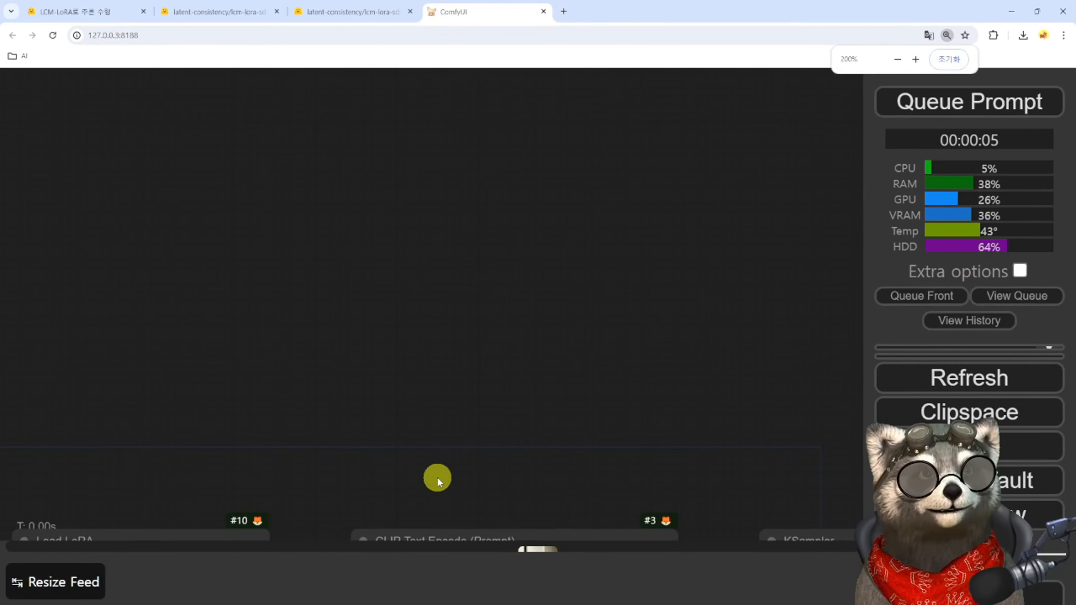
left_click_drag(437, 477, 328, 229)
left_click_drag(382, 503, 331, 478)
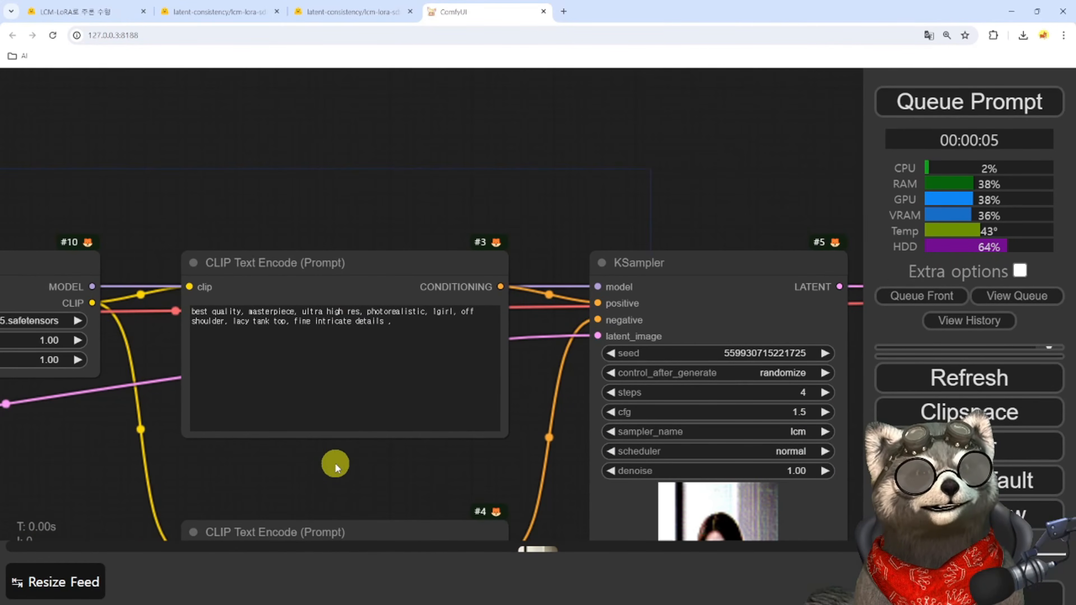
left_click(395, 324)
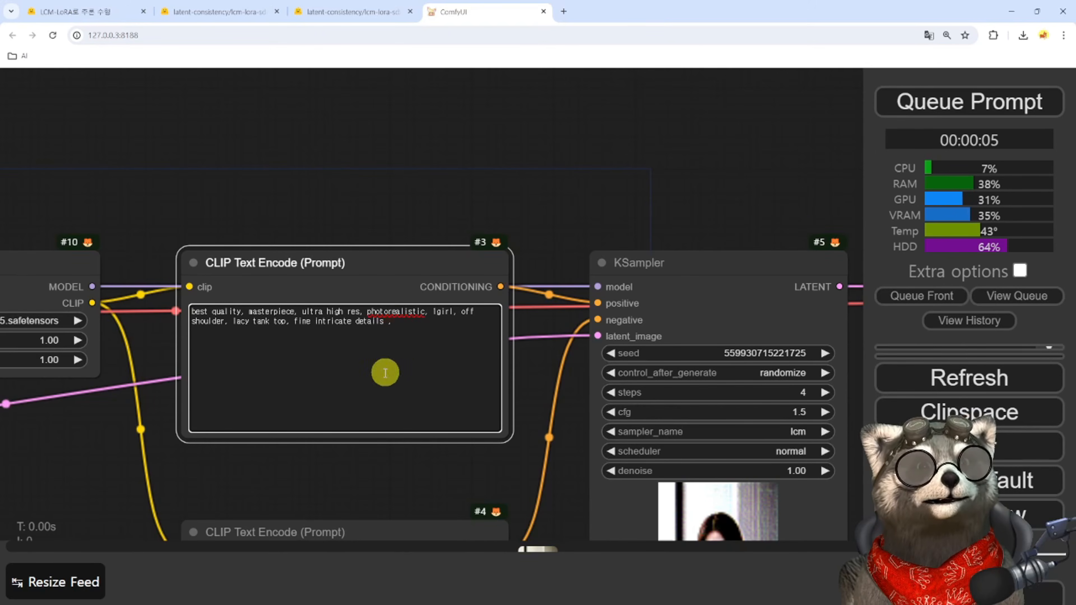
scroll(140, 467, "down", 2)
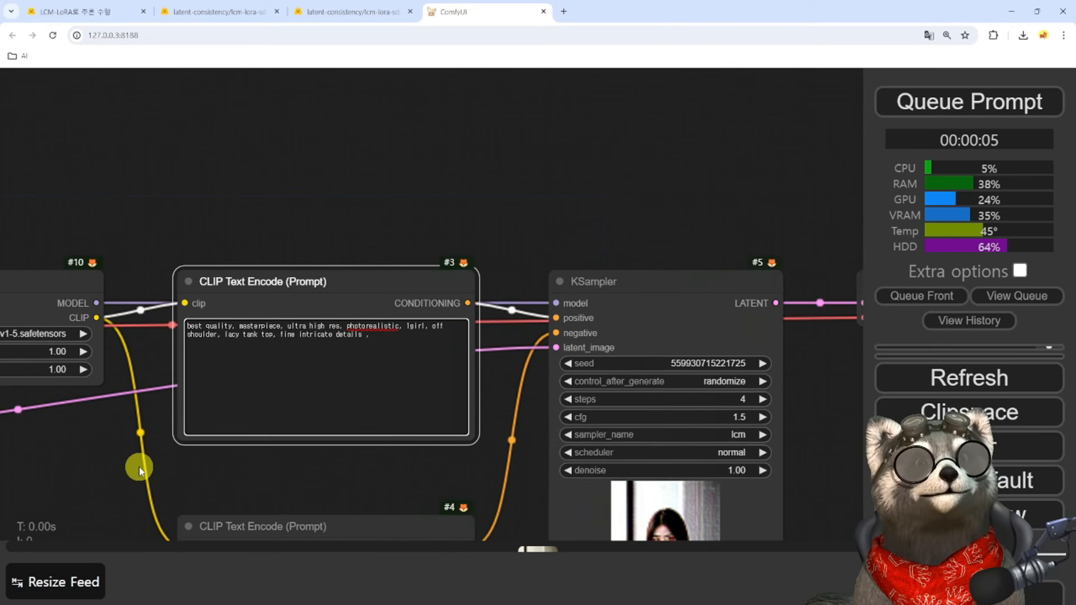
left_click_drag(94, 483, 404, 405)
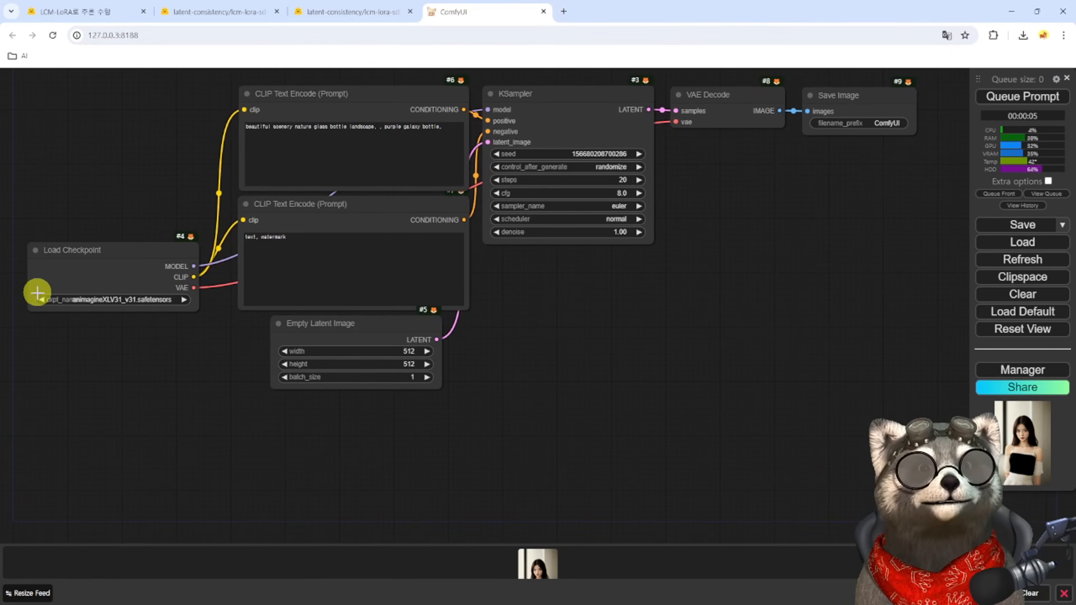
Step: Set the default workflow's checkpoint to majicmixRealistic_v7.safetensors
left_click(78, 299)
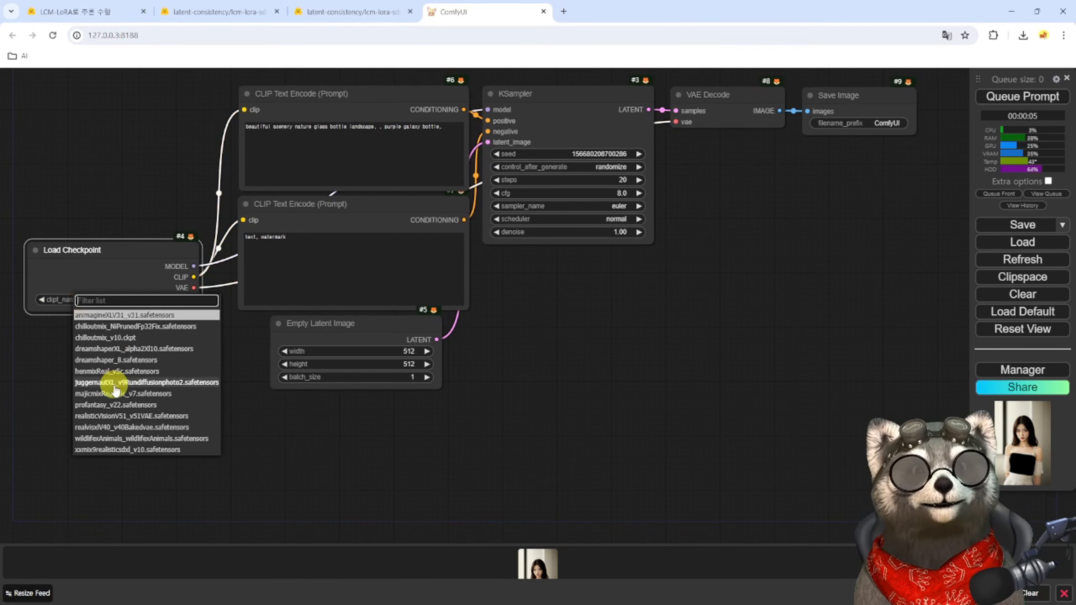
left_click(106, 393)
left_click_drag(195, 389, 218, 365)
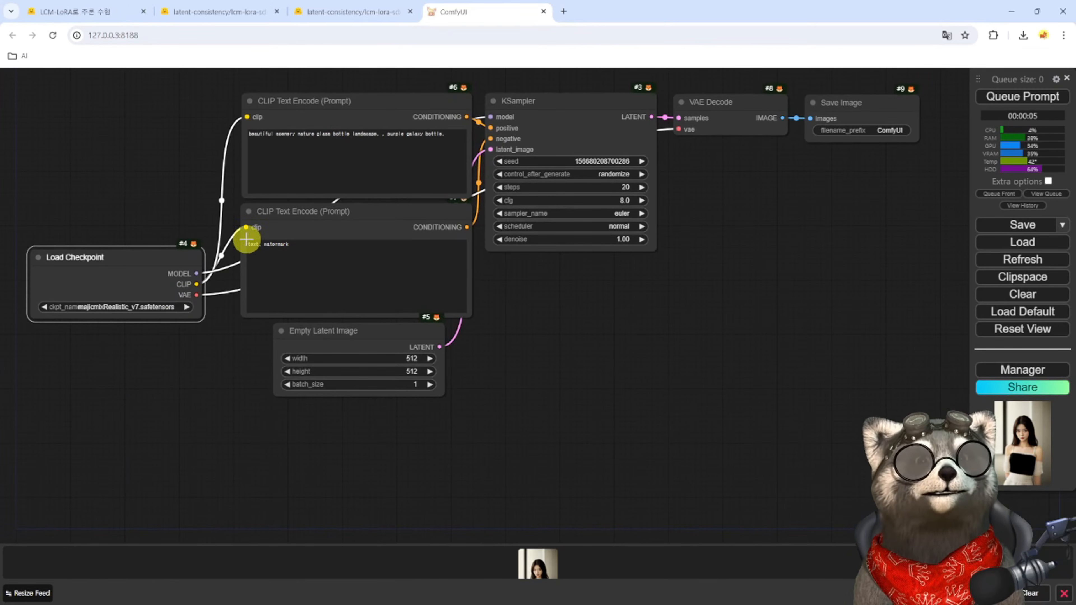
Step: Replace the positive prompt with "best quality, masterpiece, ultra high res, photorealistic, 1girl, off shoulder, lacy tank top, fine intricate details ,"
left_click(345, 149)
key("ctrl+a")
type("best quality, masterpiece, ultra high res, photorealistic, 1girl, off shoulder, lacy tank top, fine intricate details ,")
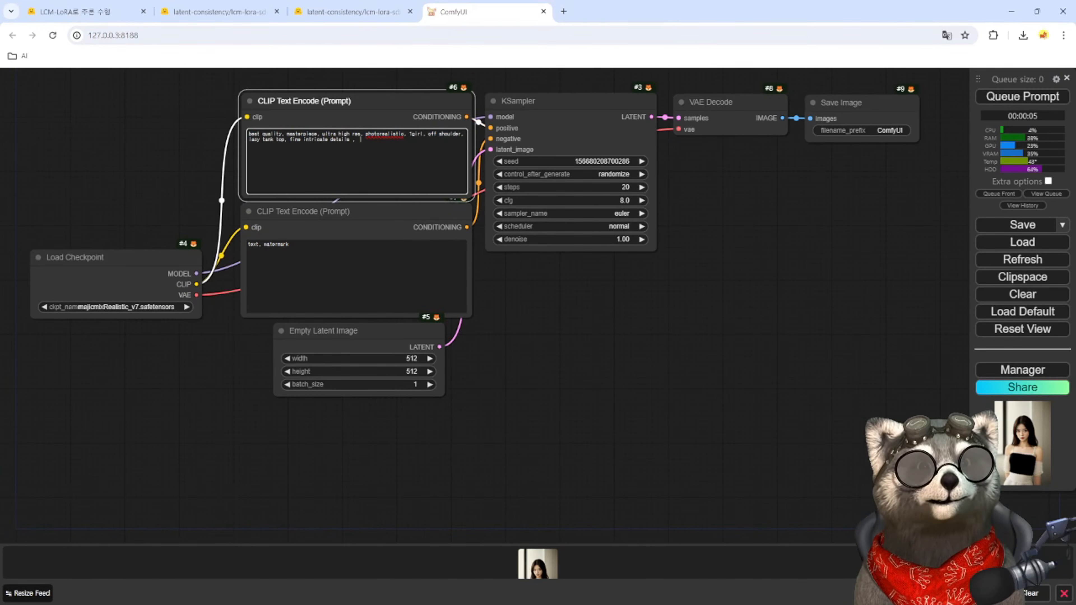
Step: Replace the negative prompt with "( embedding:badhandv4:1.2), (worst quality:2) , (low quality:2) , (low quality:2), (normal quality:2), lowres, bad anatomy, bad hands, ((monochrome)), ((greyscale)) watermark, moles"
left_click(260, 283)
key("ctrl+a")
type("( embedding:badhandv4:1.2), (worst quality:2) , (low quality:2) , (low quality:2), (normal quality:2), lowres, bad anatomy,  bad hands, ((monochrome)), ((greyscale)) watermark, moles")
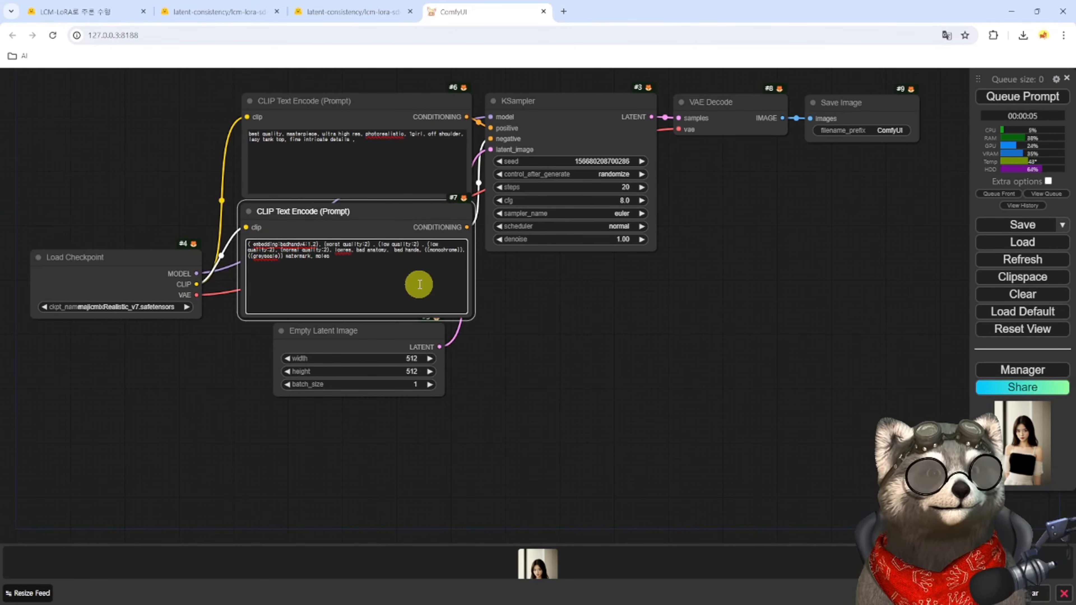
Step: Move the Empty Latent Image node slightly away from the negative prompt node and set its height to 768
mouse_move(349, 336)
left_mouse_down()
mouse_move(324, 341)
mouse_move(339, 341)
left_mouse_up()
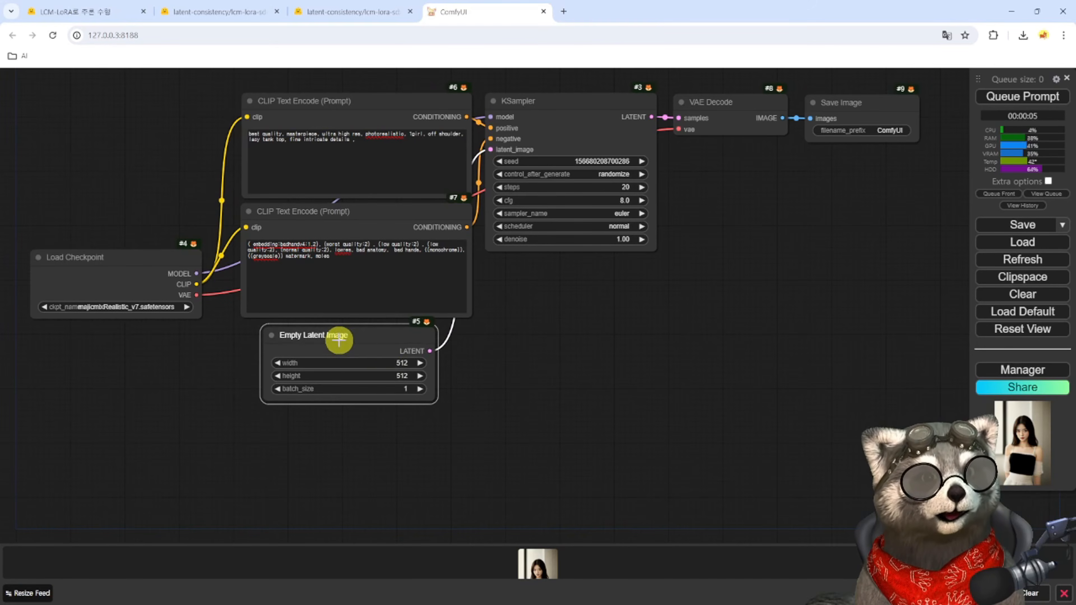
left_click(401, 376)
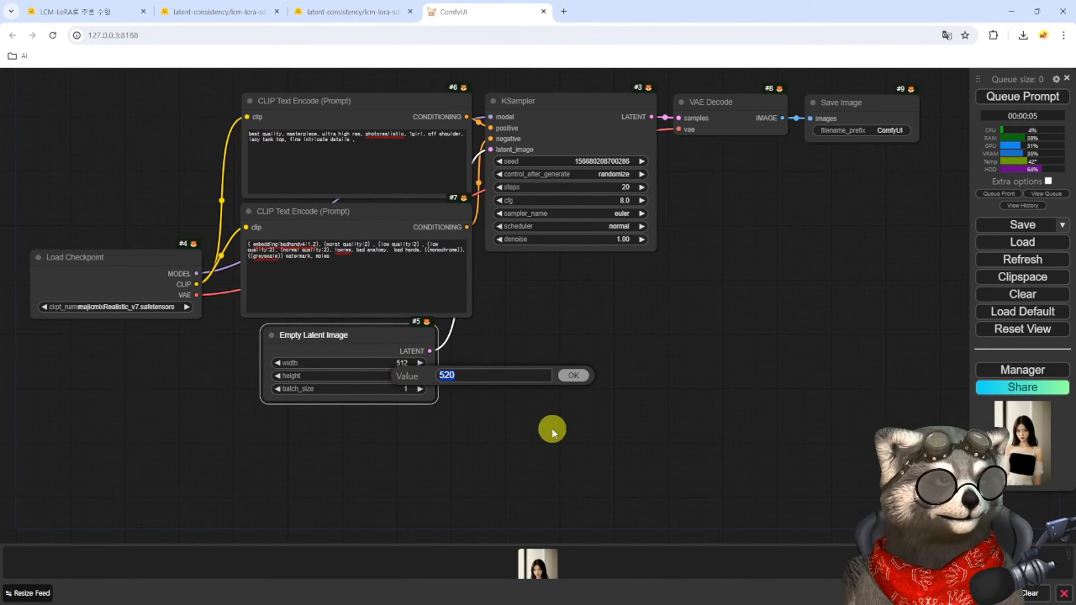
type("768")
key("Return")
Step: Replace the Save Image node with a Preview Image node connected to the VAE Decode image output
left_click_drag(700, 328, 557, 406)
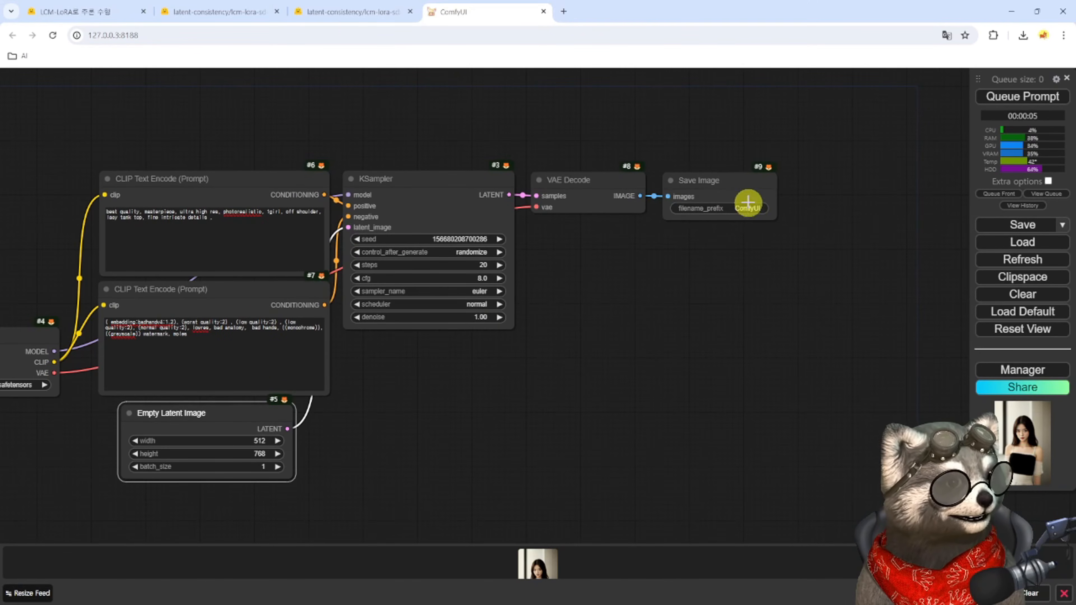
left_click(707, 185)
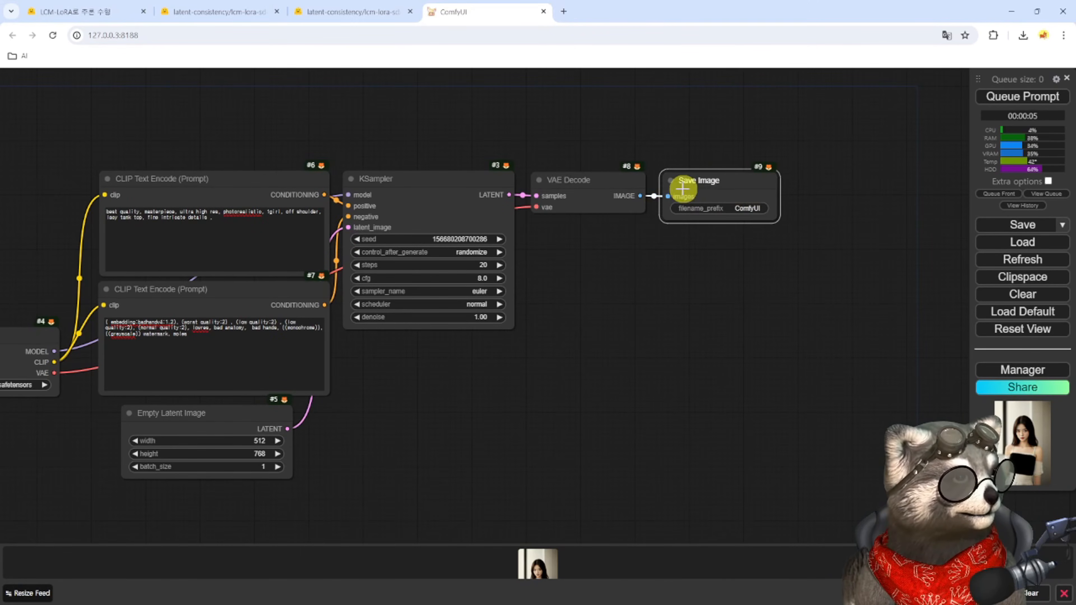
key("Delete")
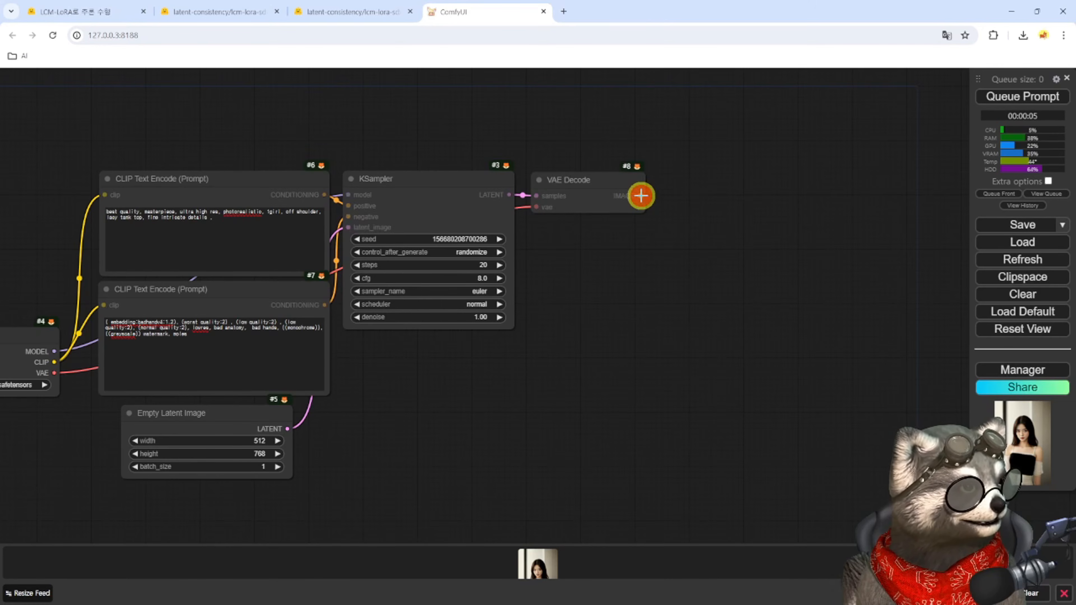
left_click_drag(640, 196, 696, 188)
left_click(693, 277)
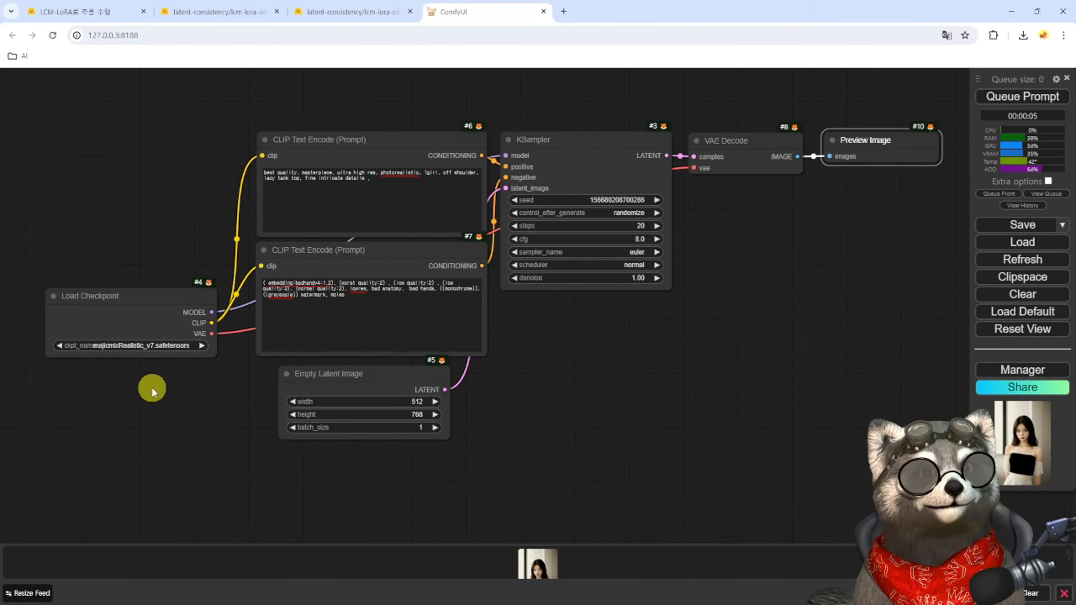
Step: Examine the default workflow's positive and negative prompts, checkpoint and sampler nodes at an enlarged page size
mouse_move(152, 392)
left_mouse_down()
mouse_move(173, 392)
mouse_move(159, 388)
left_mouse_up()
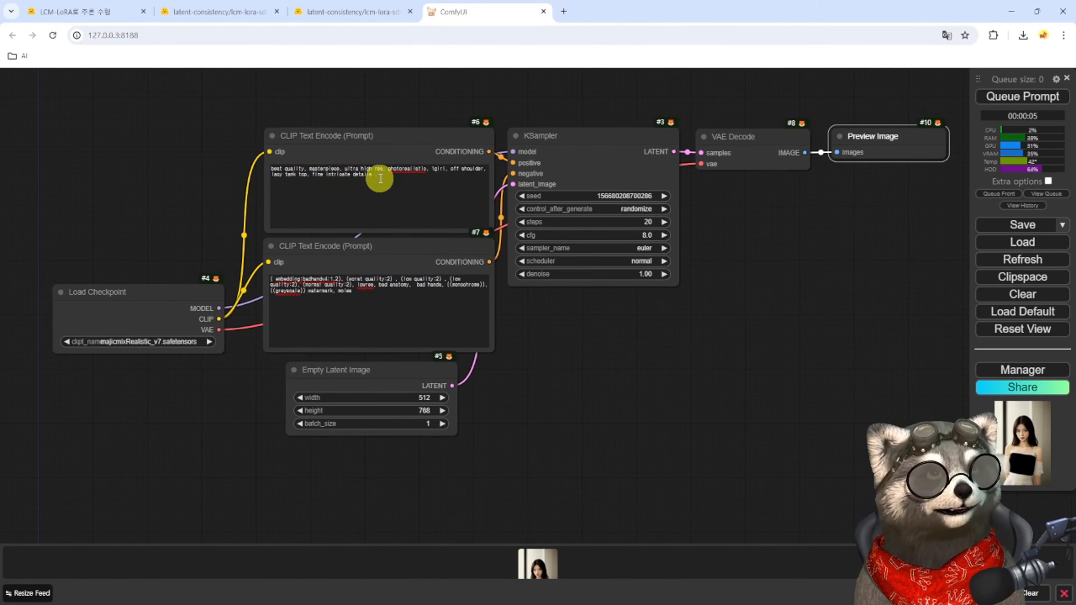
key("ctrl+plus")
key("ctrl+plus")
key("ctrl+plus")
key("ctrl+plus")
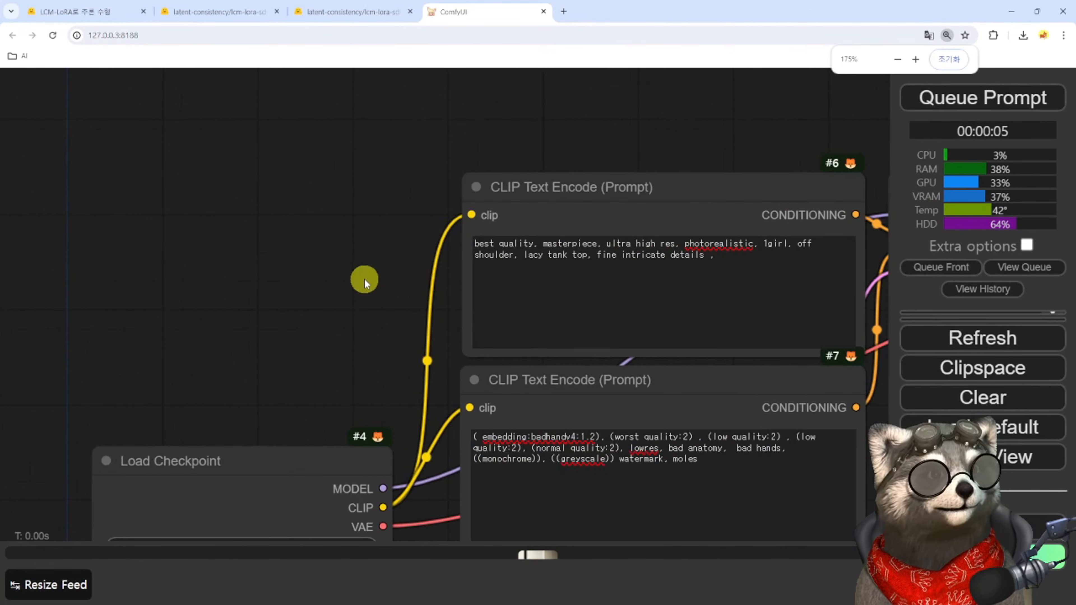
left_click_drag(363, 281, 183, 245)
left_click(554, 225)
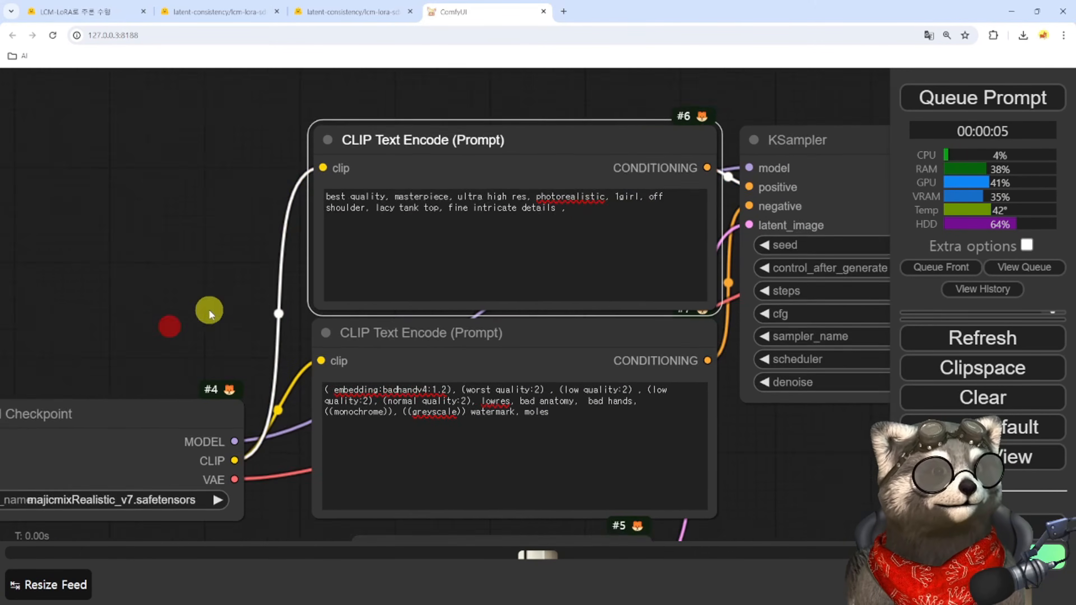
scroll(308, 270, "down", 3)
scroll(273, 279, "down", 2)
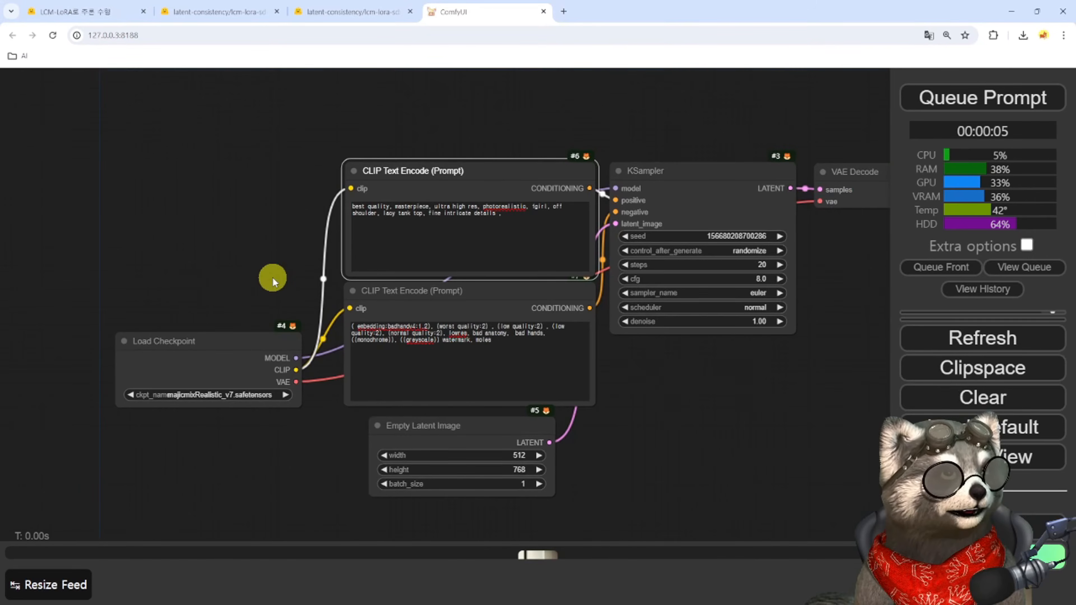
left_click_drag(264, 264, 210, 249)
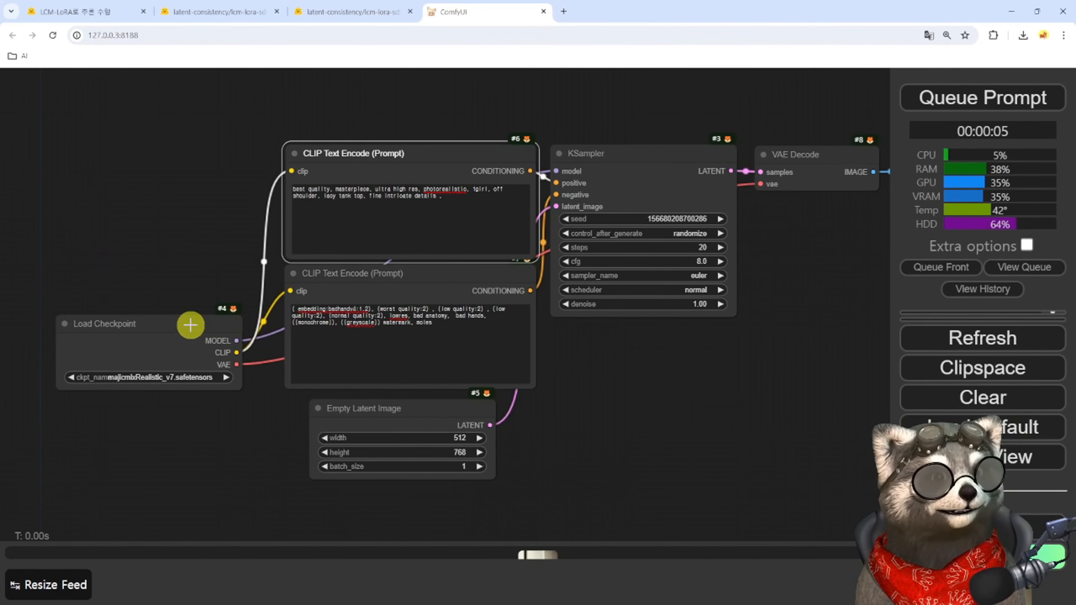
Step: Add a Load LoRA node to the workflow in the space between Load Checkpoint and the prompt nodes
left_click_drag(242, 365, 342, 357)
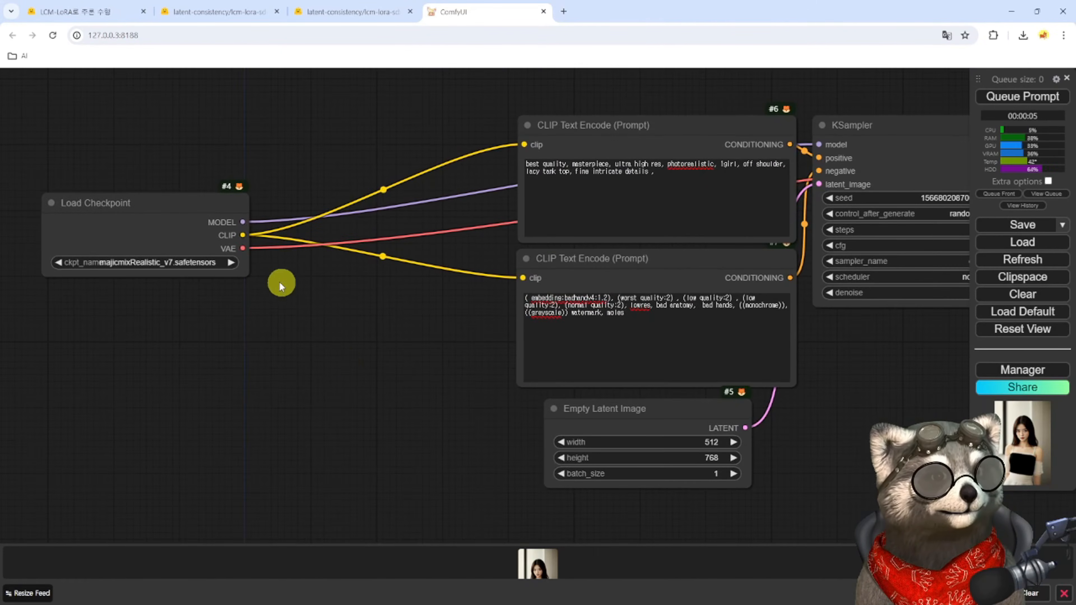
double_click(276, 297)
type("l")
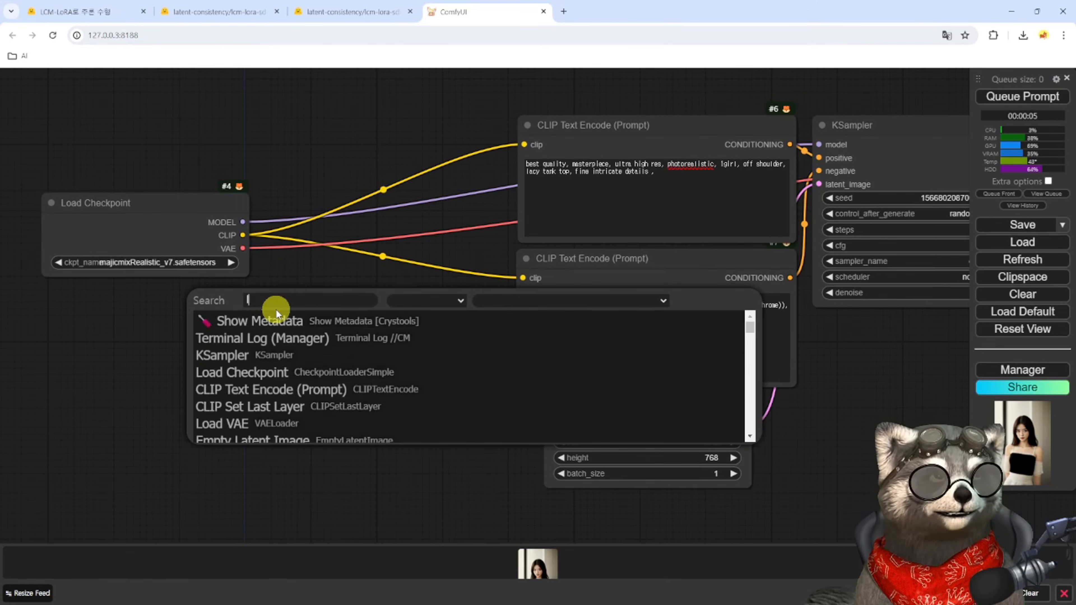
type("oad")
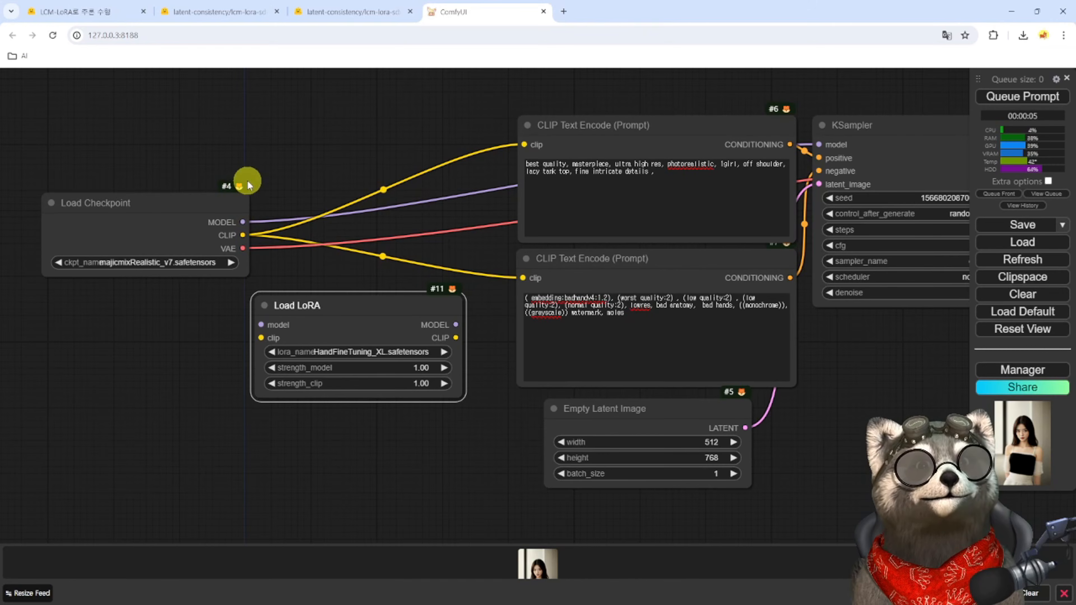
Step: Shift Load Checkpoint slightly away from the prompt nodes and place the Load LoRA node between them
scroll(268, 201, "up", 3)
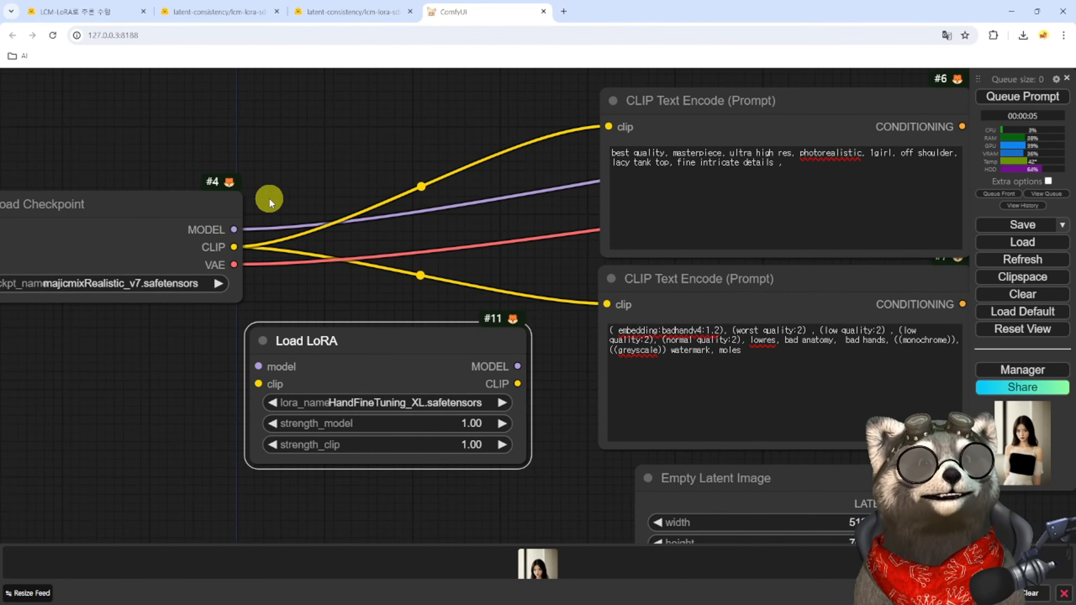
scroll(269, 198, "down", 4)
scroll(244, 211, "up", 10)
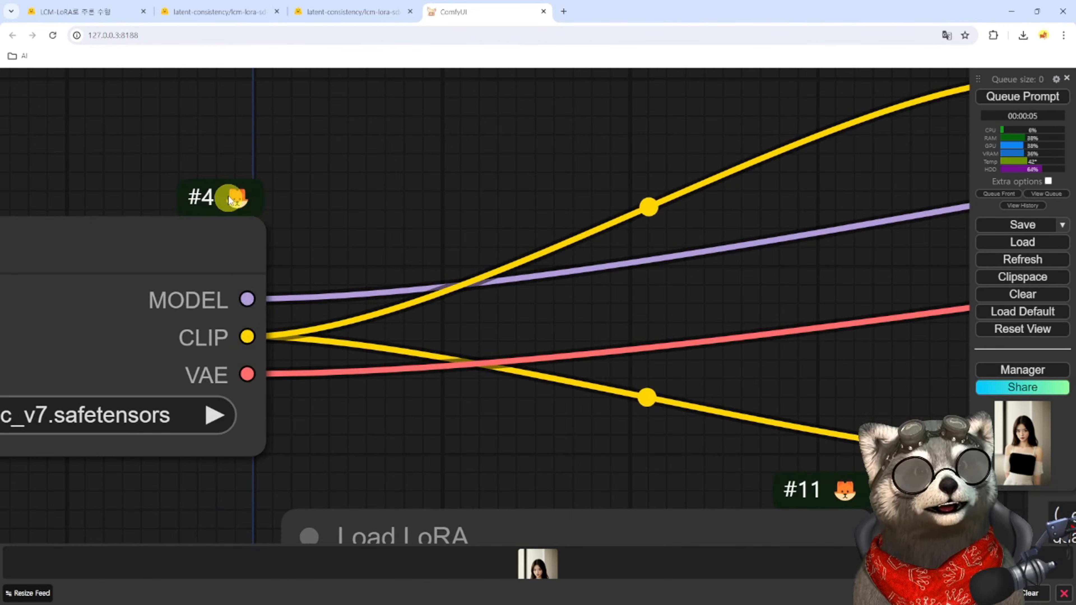
scroll(384, 262, "down", 10)
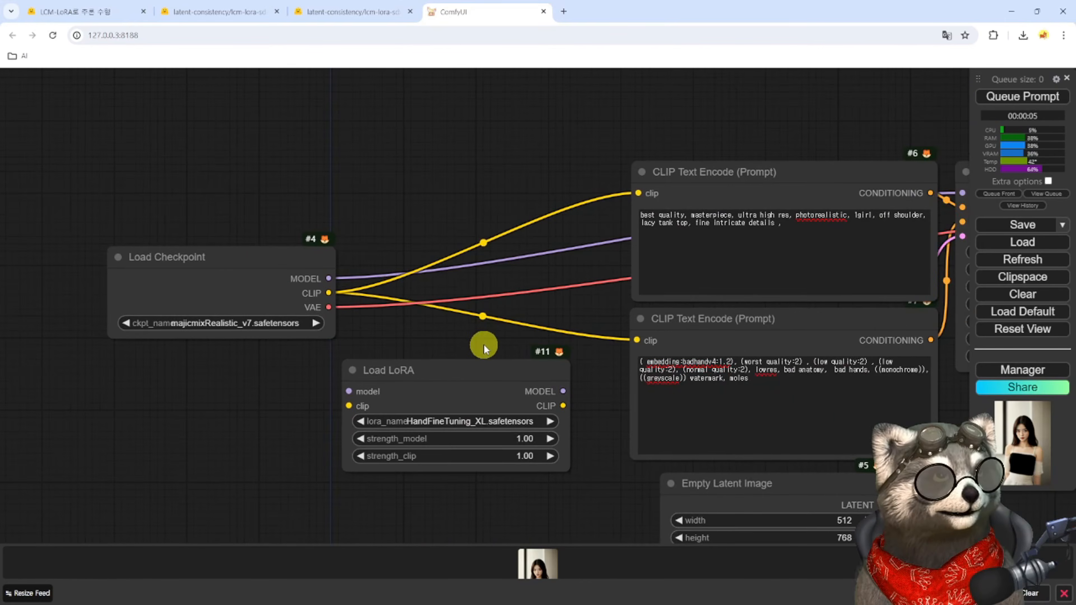
left_click_drag(484, 344, 416, 337)
scroll(415, 337, "down", 2)
scroll(357, 330, "up", 1)
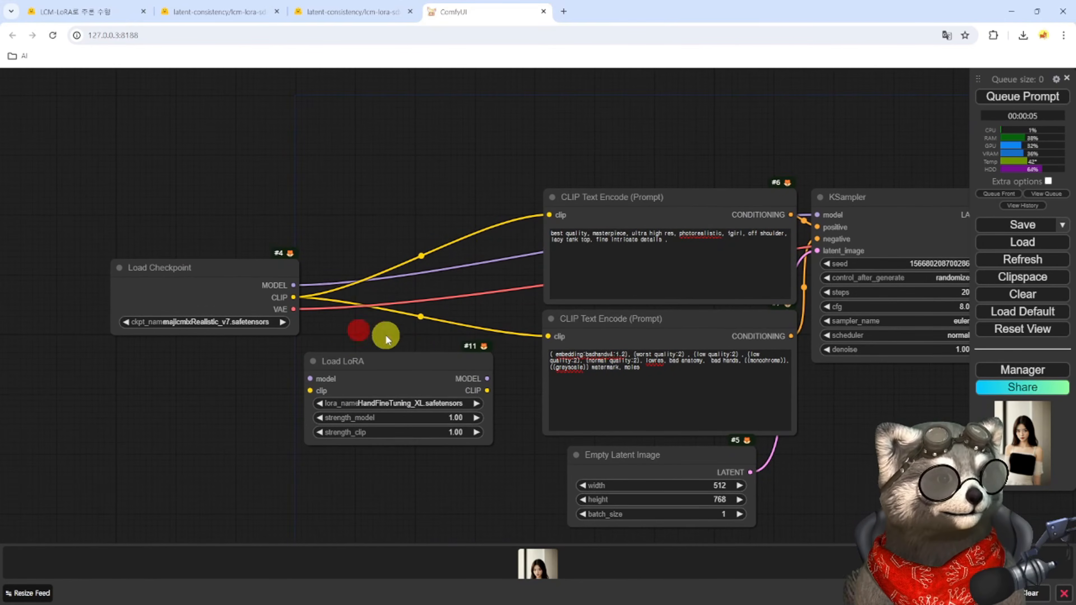
scroll(346, 337, "up", 1)
left_click_drag(267, 255, 235, 249)
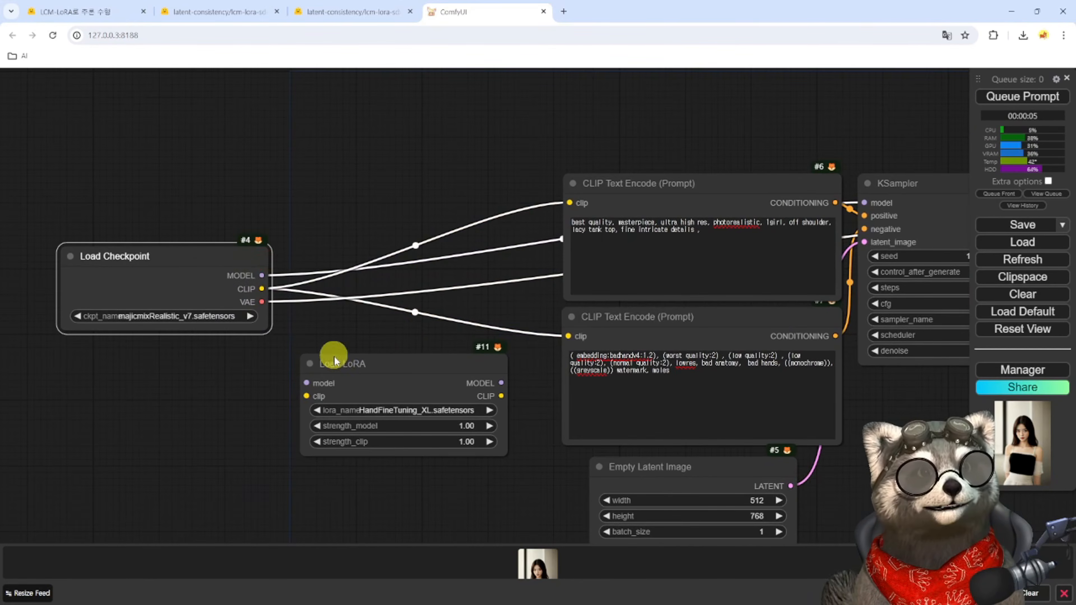
left_click_drag(352, 367, 350, 250)
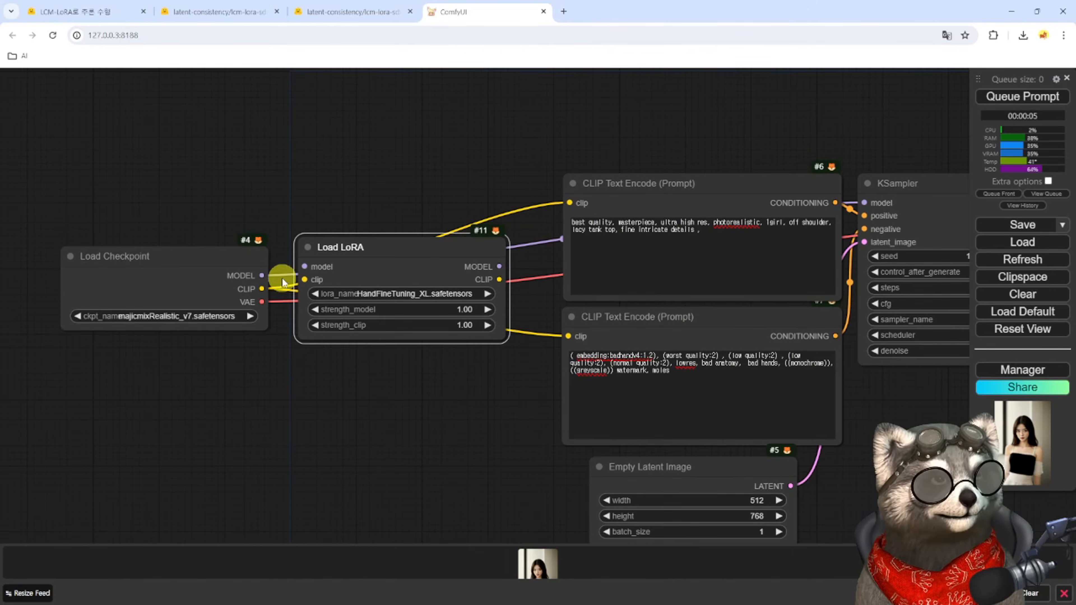
Step: Route Load Checkpoint's model and clip through Load LoRA, feeding its MODEL output to KSampler and its CLIP output to both prompt nodes
mouse_move(263, 275)
left_mouse_down()
mouse_move(302, 267)
mouse_move(262, 289)
mouse_move(304, 279)
left_mouse_up()
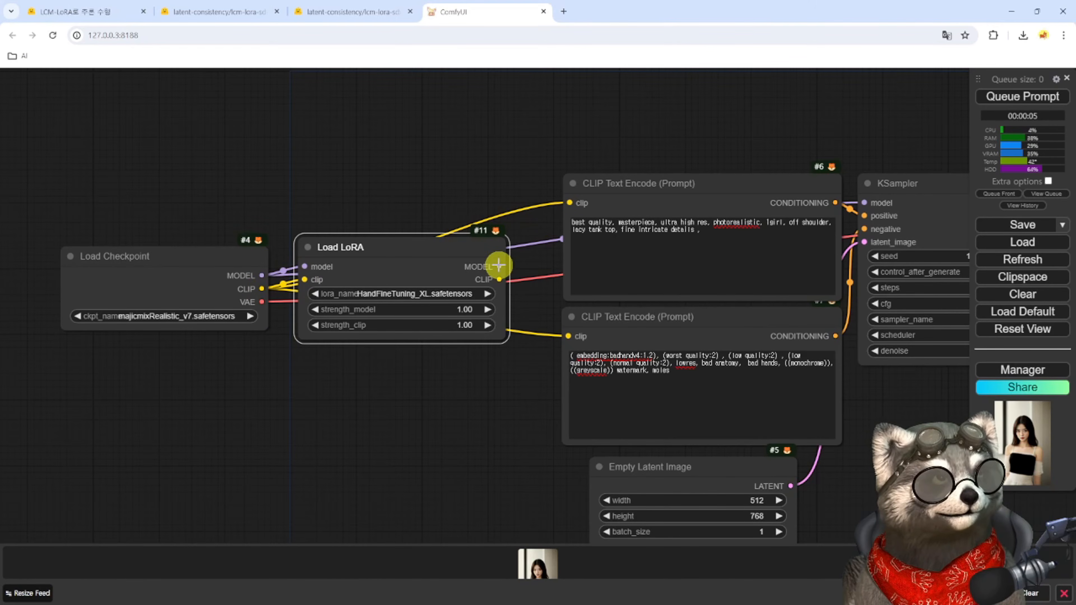
left_click_drag(499, 265, 864, 204)
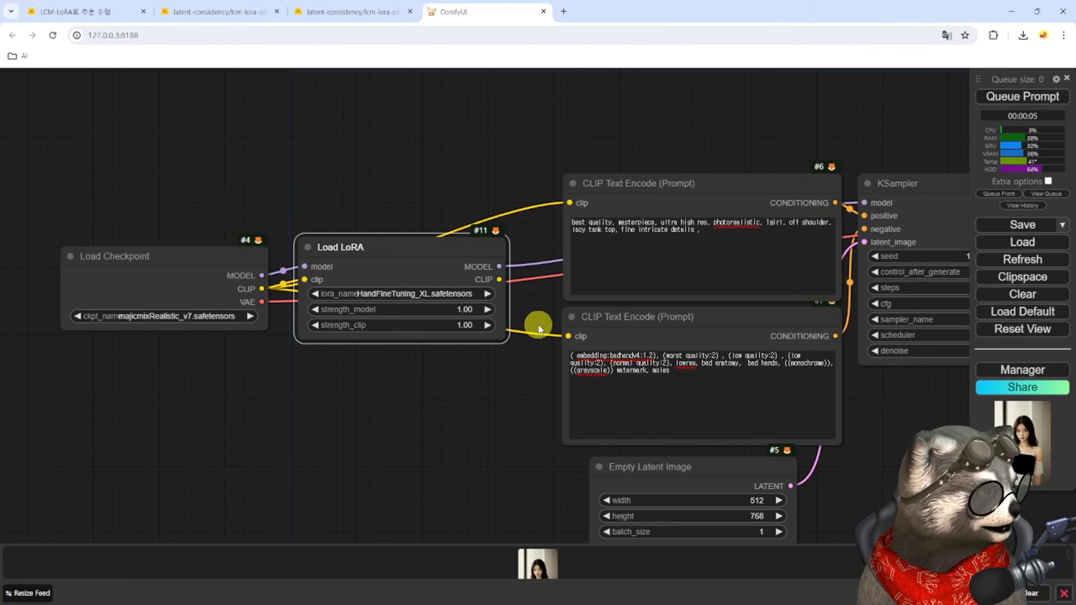
left_click_drag(499, 280, 562, 346)
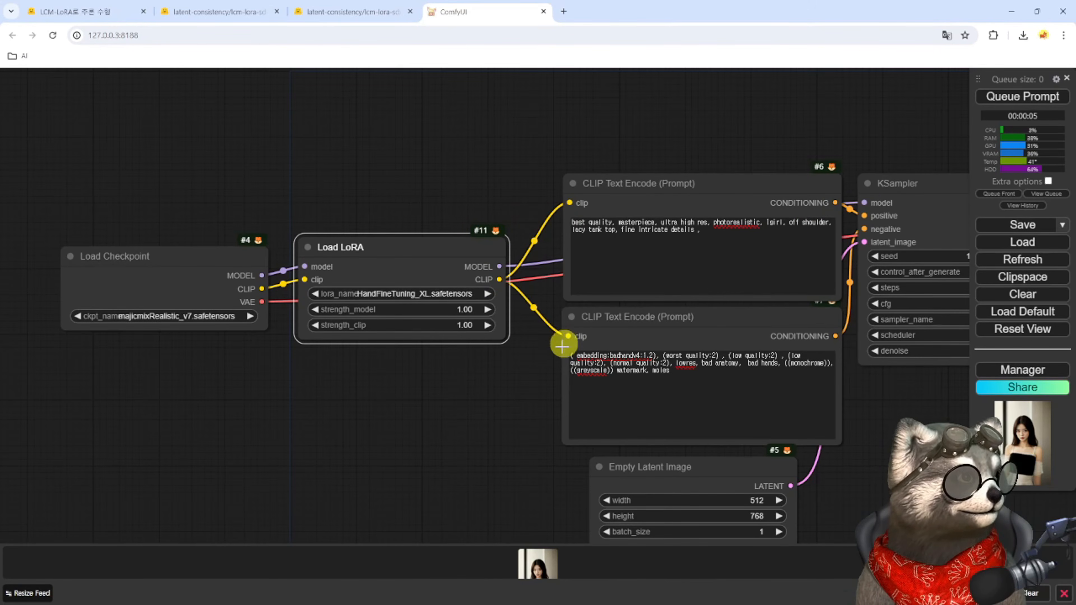
Step: Raise the Load LoRA node above the checkpoint's VAE link and set its LoRA to lcm-lora-sdv1-5.safetensors
left_click_drag(443, 267, 441, 168)
left_click_drag(144, 266, 131, 260)
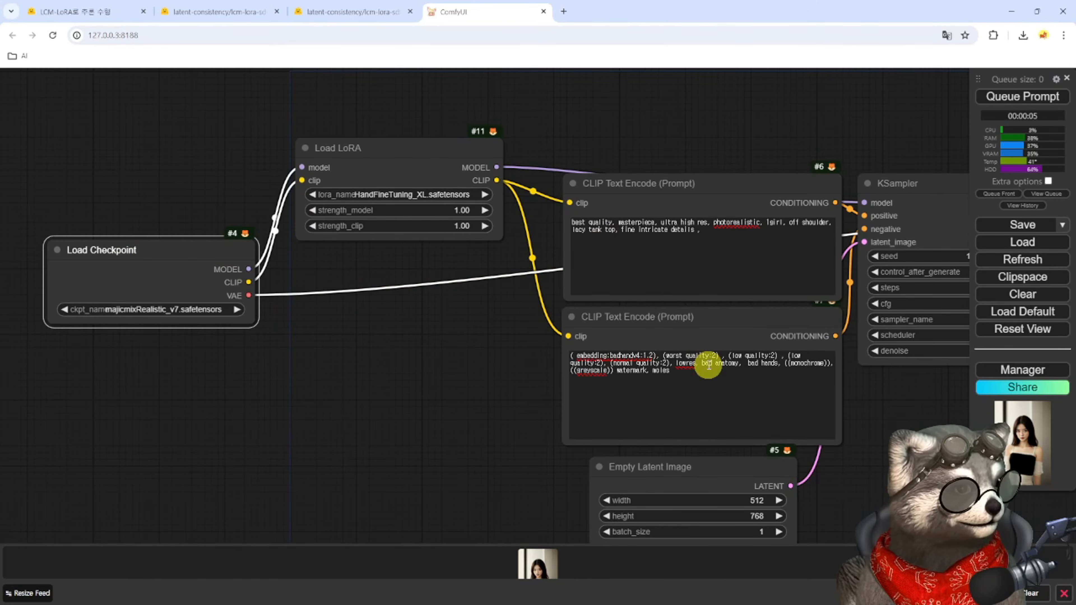
left_click_drag(431, 329, 430, 344)
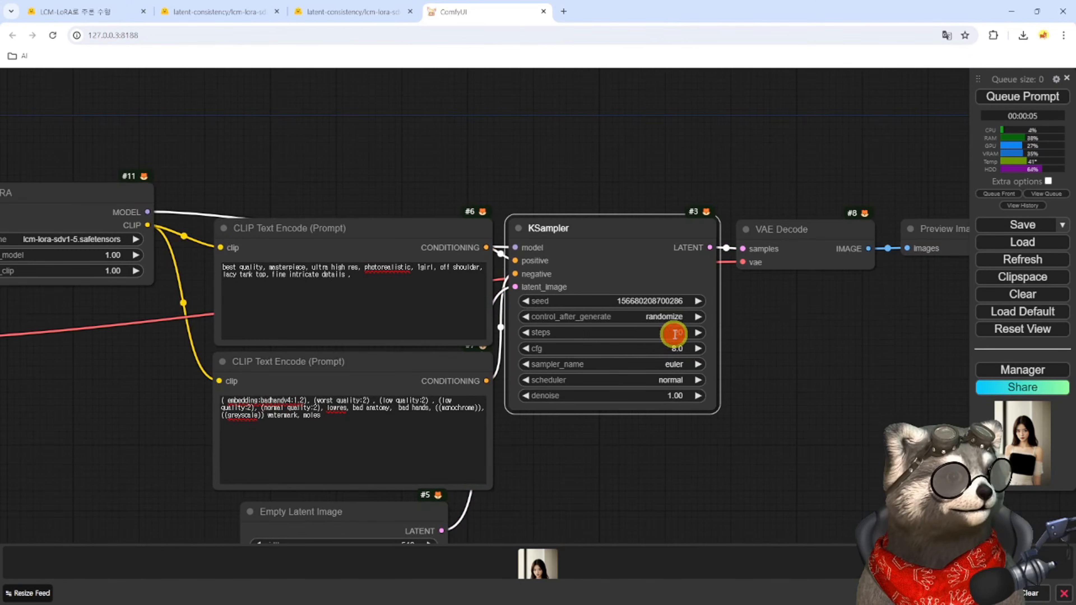
Step: Try to set the KSampler's steps to 4, and set its cfg to 1.5 and sampler_name to lcm
left_click(671, 333)
type("4")
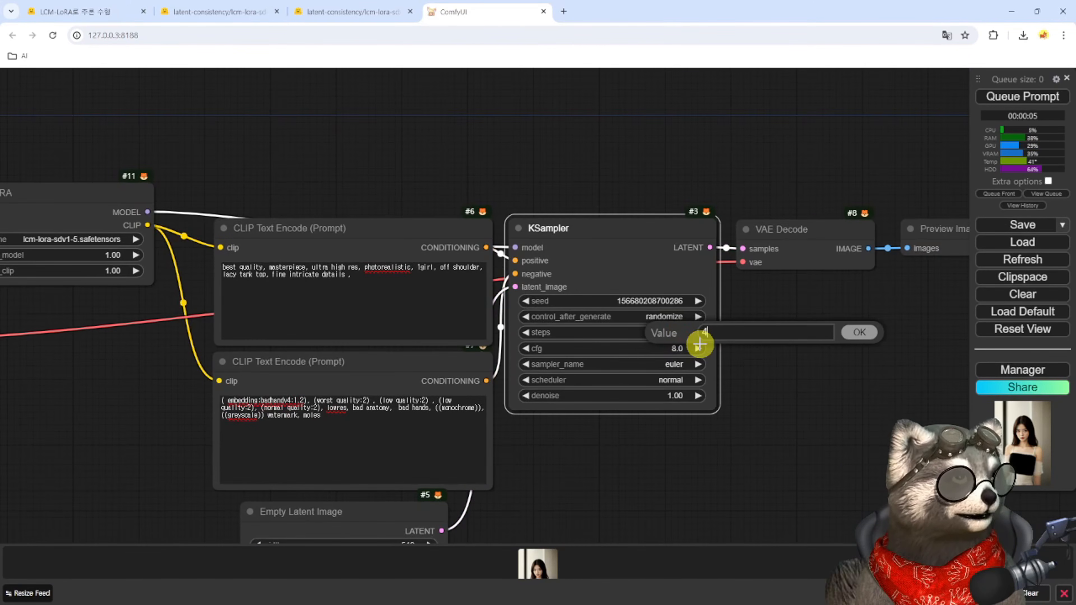
left_click(666, 348)
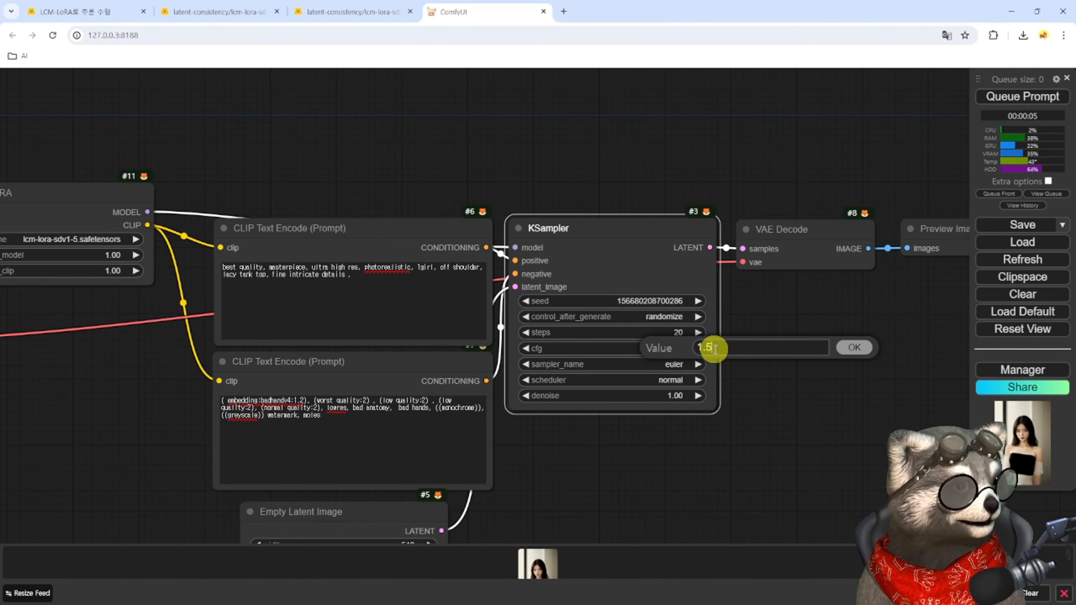
key("Return")
left_click(644, 364)
left_click(641, 592)
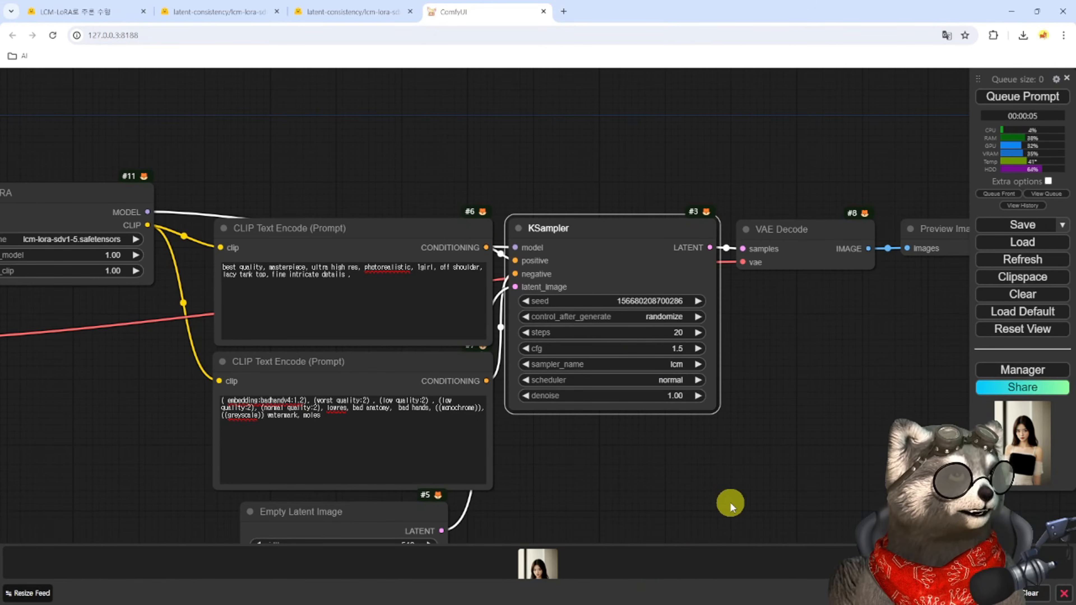
Step: Collapse the Load LoRA node and keep it between Load Checkpoint and the positive prompt node
scroll(677, 447, "down", 3)
left_click_drag(575, 433, 625, 436)
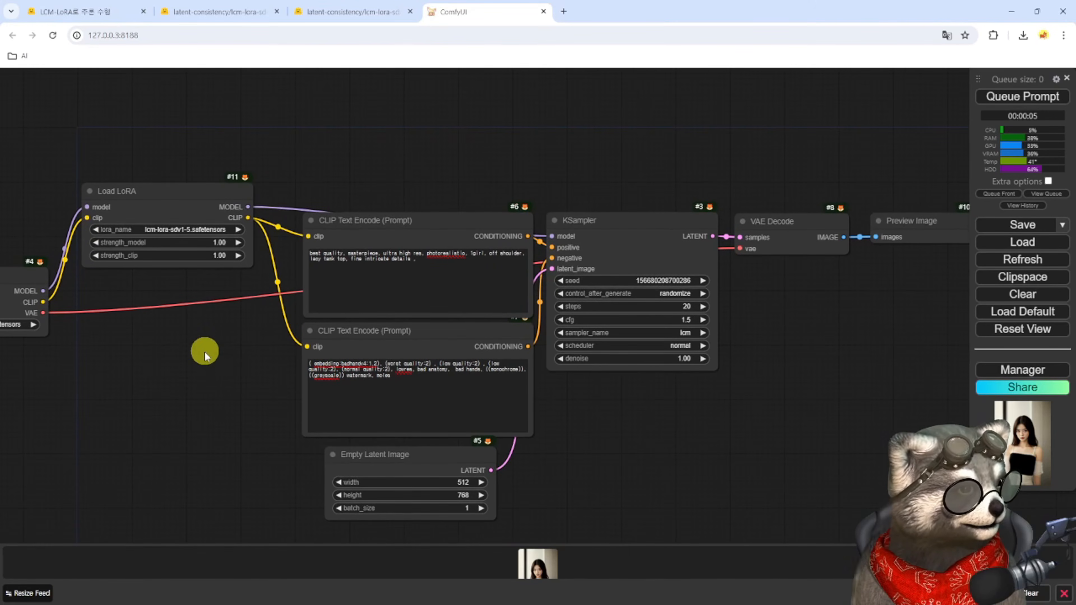
left_click_drag(204, 352, 240, 387)
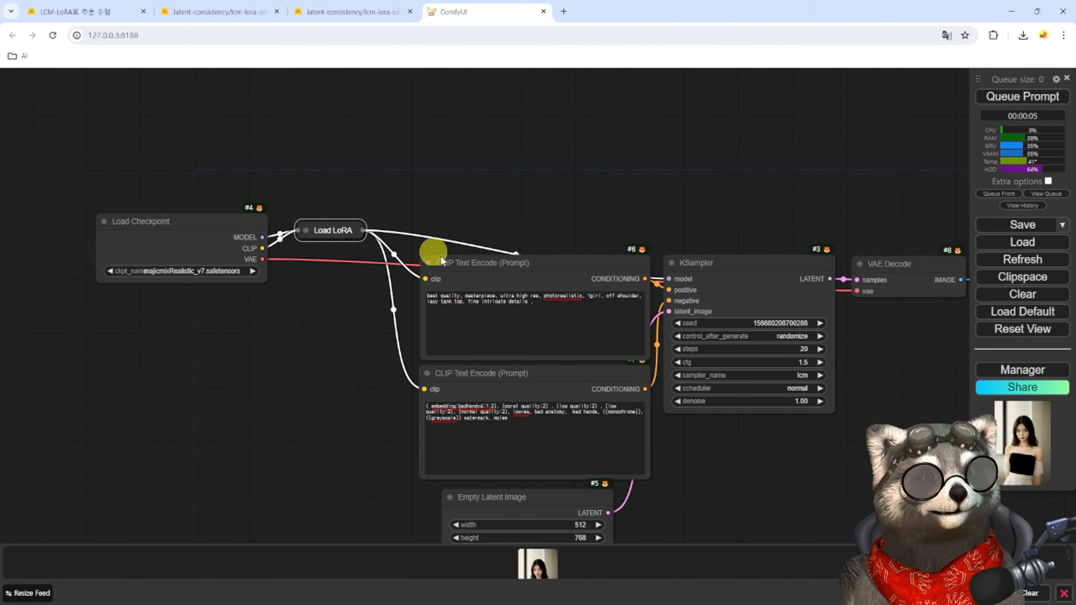
Step: Generate an image with the LCM LoRA workflow and view the Preview Image result at full size
left_click_drag(775, 473, 663, 426)
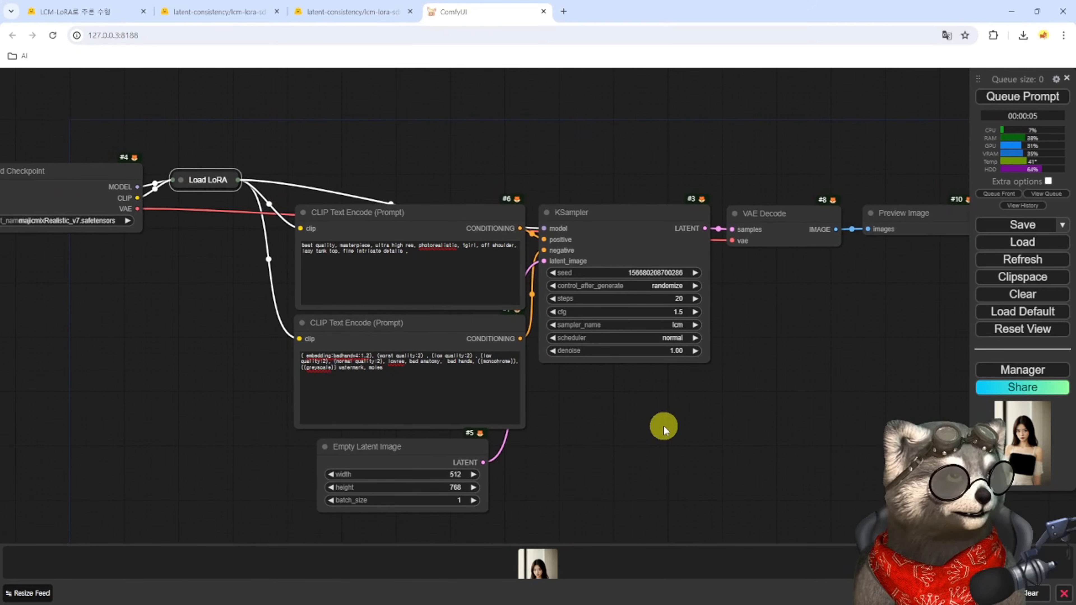
key("ctrl+Return")
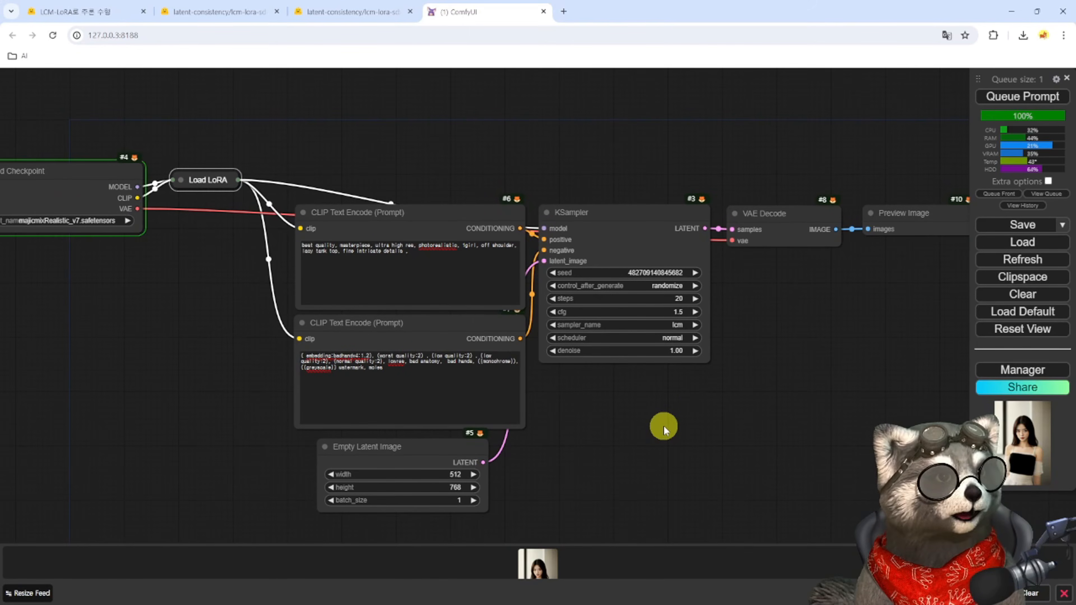
left_click_drag(855, 392, 753, 409)
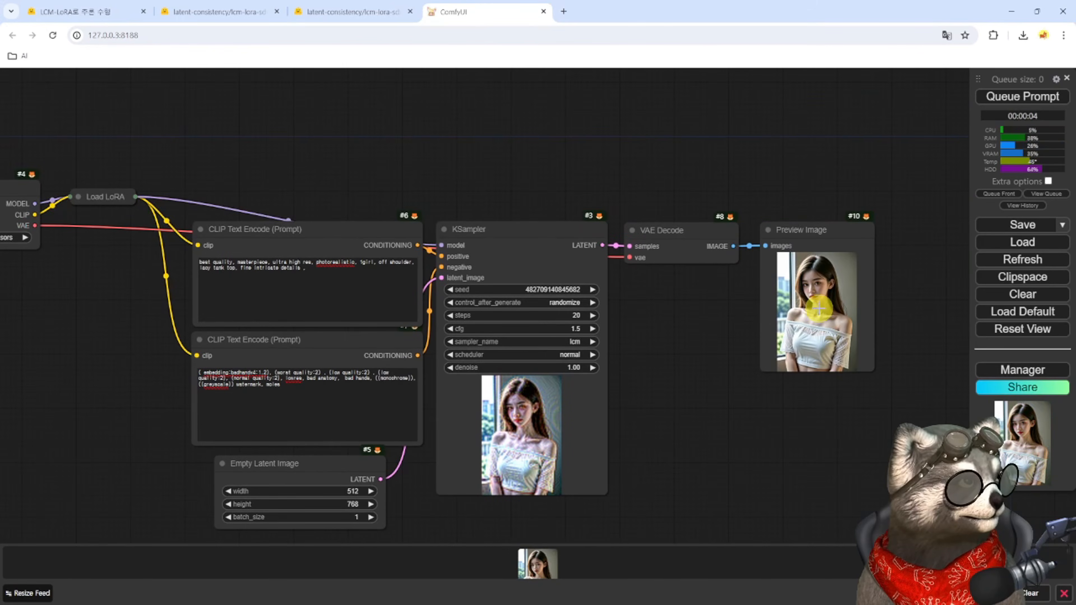
double_click(822, 304)
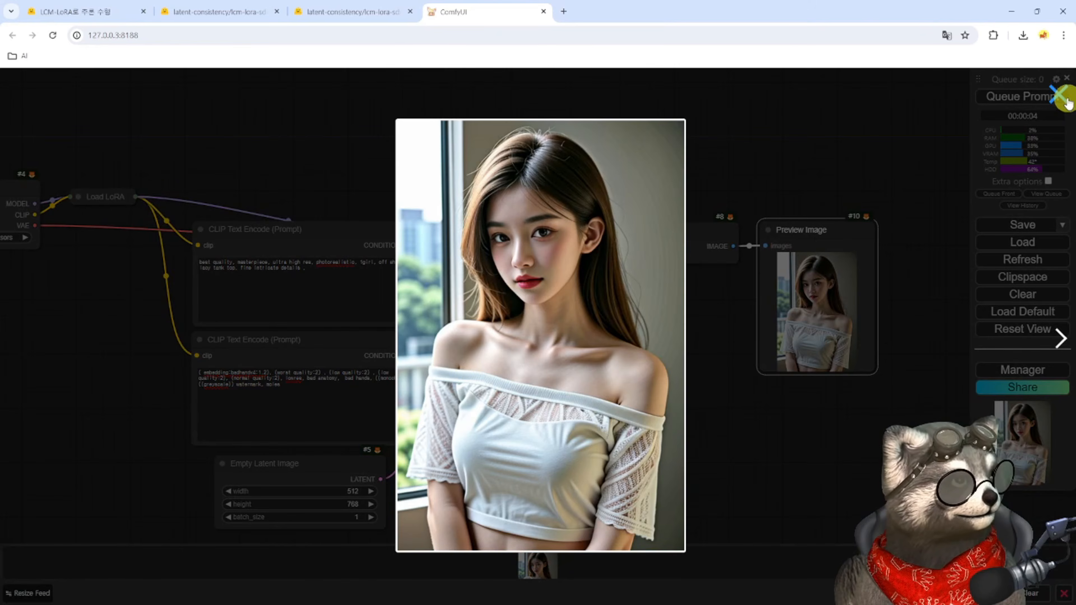
Step: Set the KSampler's steps to 8, generate another image and view it enlarged from the image feed
left_click(581, 316)
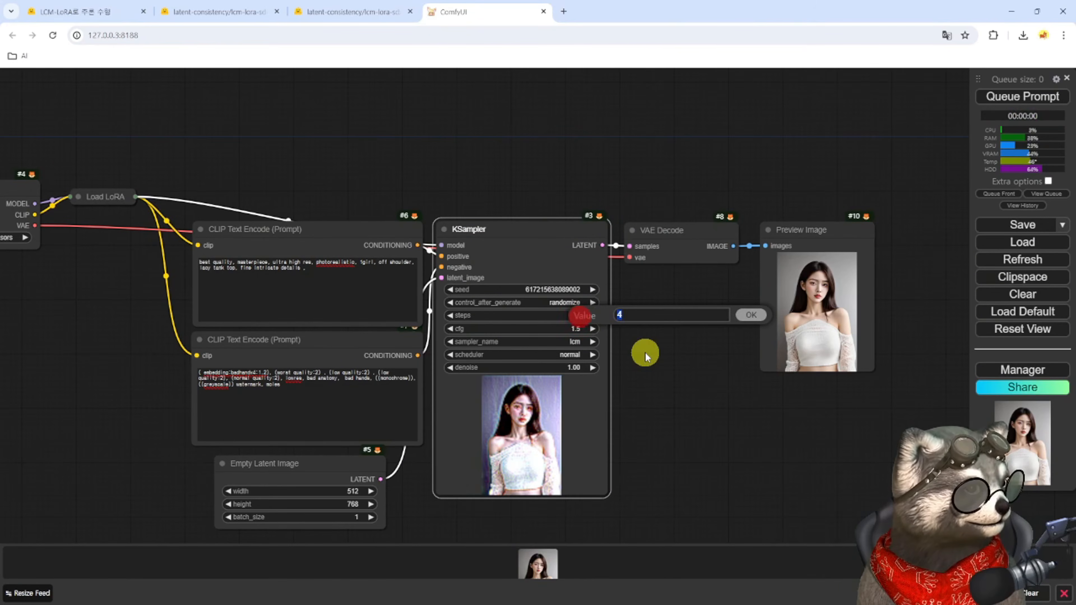
type("8")
key("Return")
key("ctrl+Return")
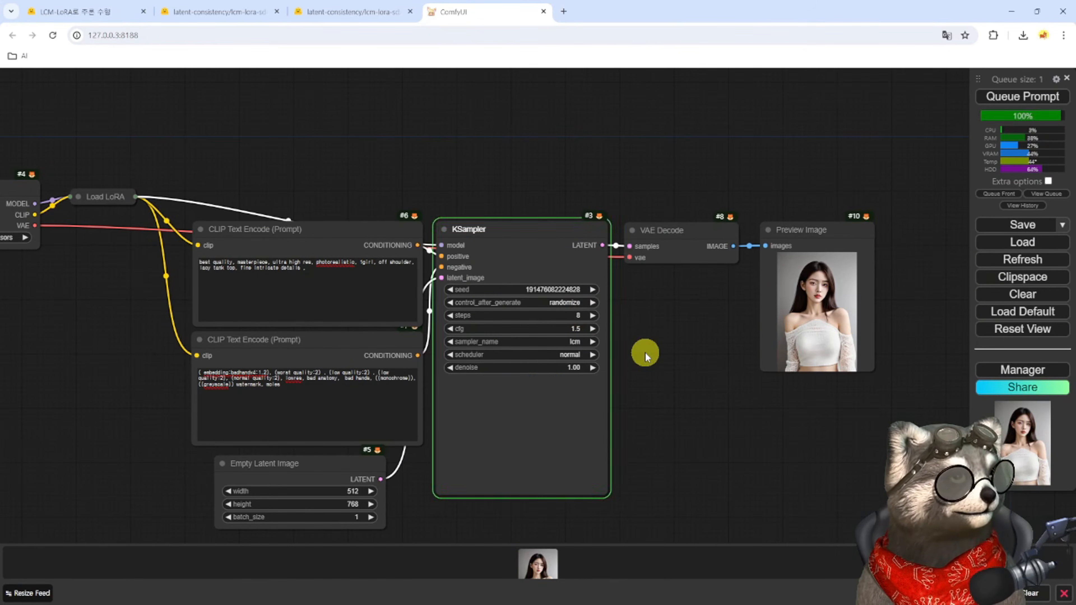
left_click(537, 564)
left_click(719, 333)
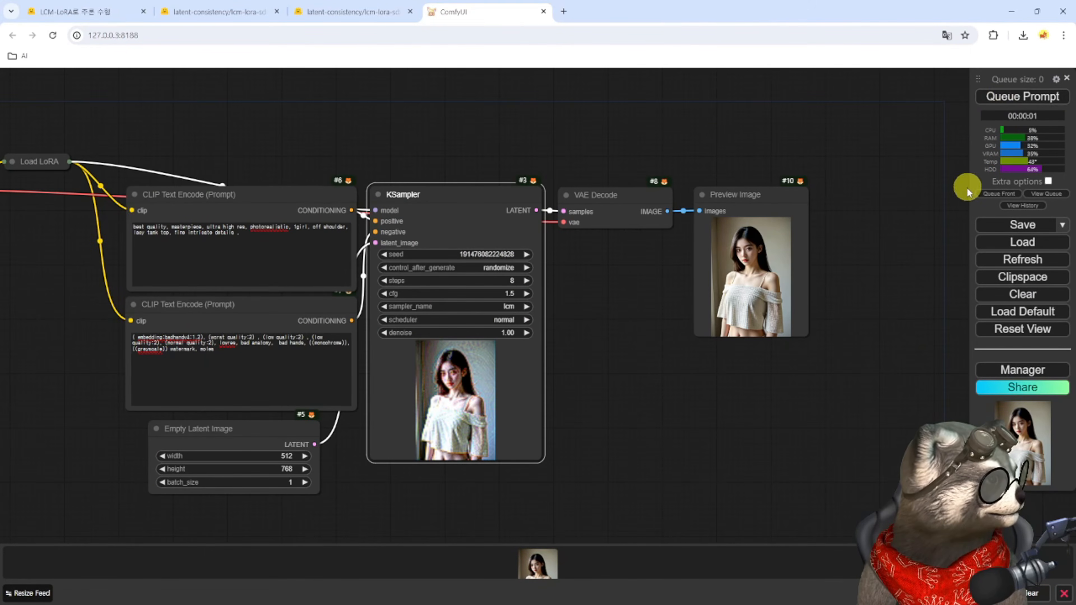
Step: Show the extra queue options, generate images continuously with Auto Queue, and turn Auto Queue off again
left_click(1048, 182)
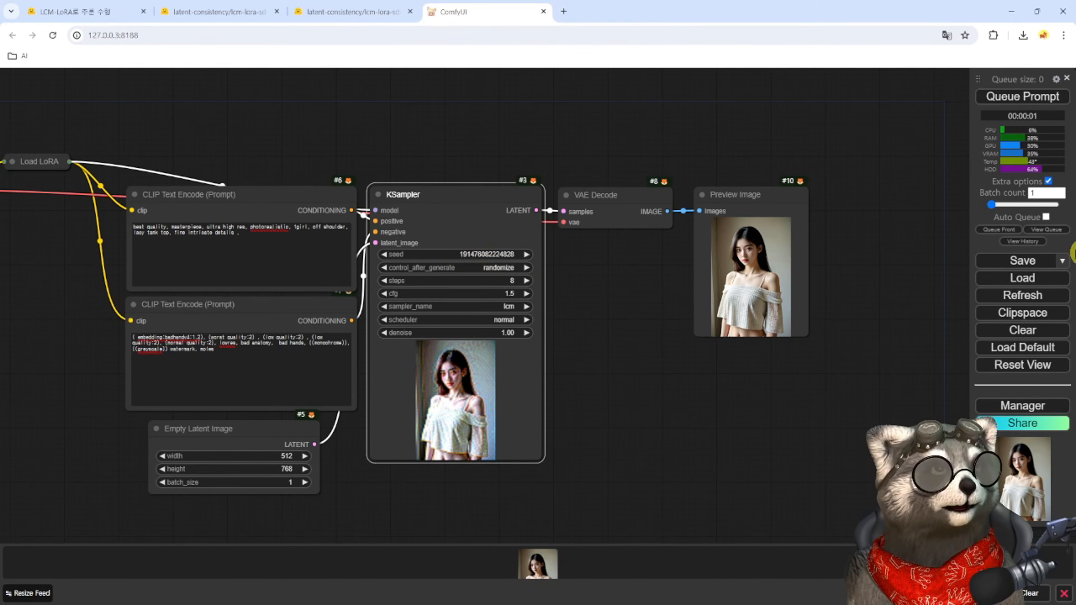
left_click(1047, 217)
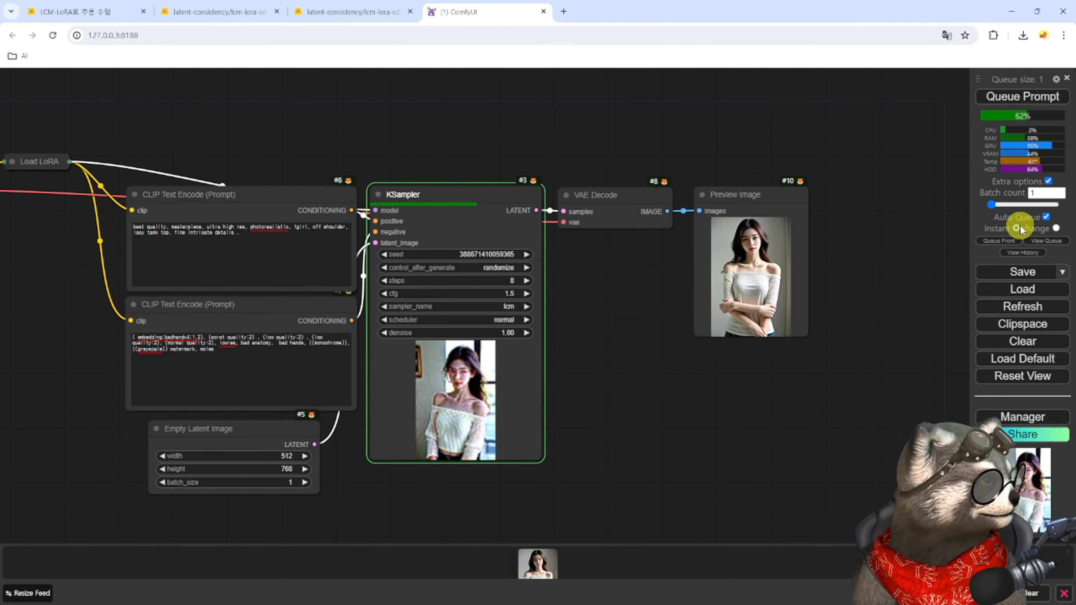
left_click(1046, 218)
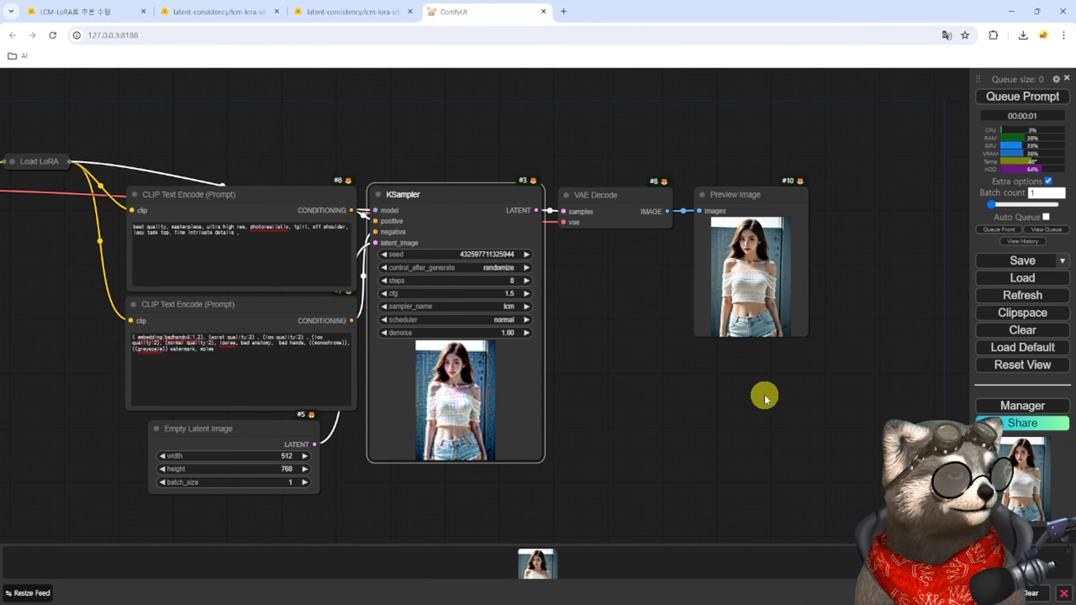
Step: Expand the Load LoRA node and arrange it directly below the Load Checkpoint node
left_click_drag(630, 397, 730, 350)
scroll(144, 400, "down", 1)
left_click_drag(144, 400, 241, 389)
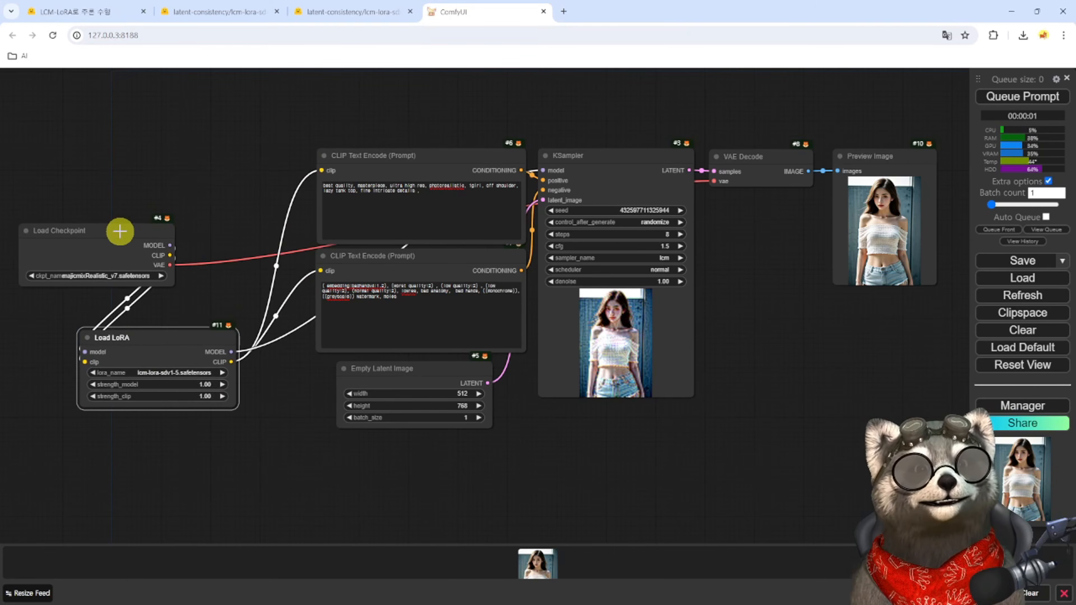
left_click_drag(118, 234, 152, 183)
left_click(176, 339)
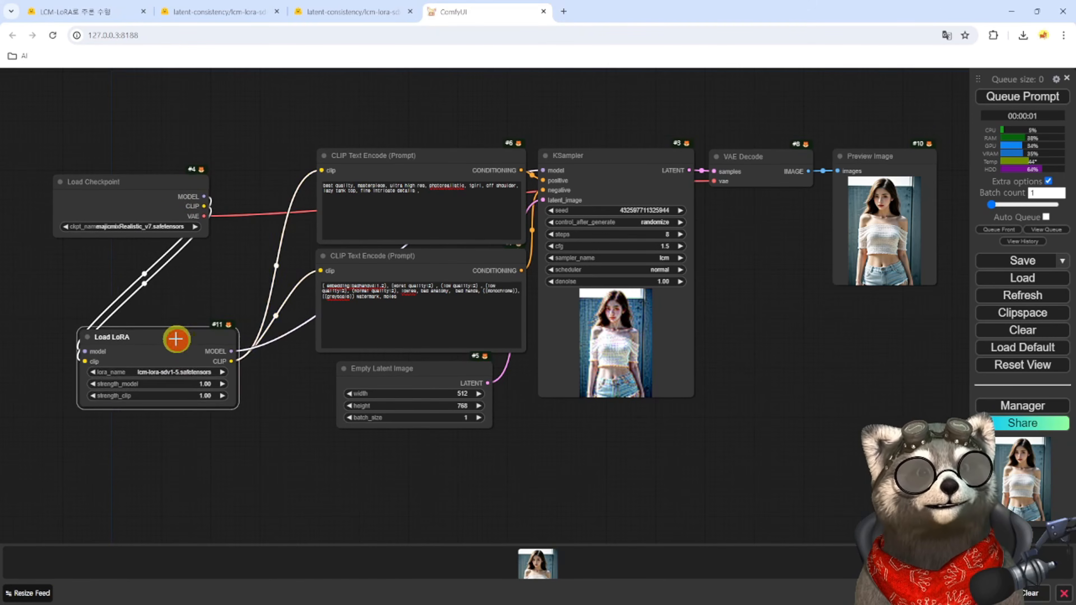
left_click_drag(176, 339, 152, 296)
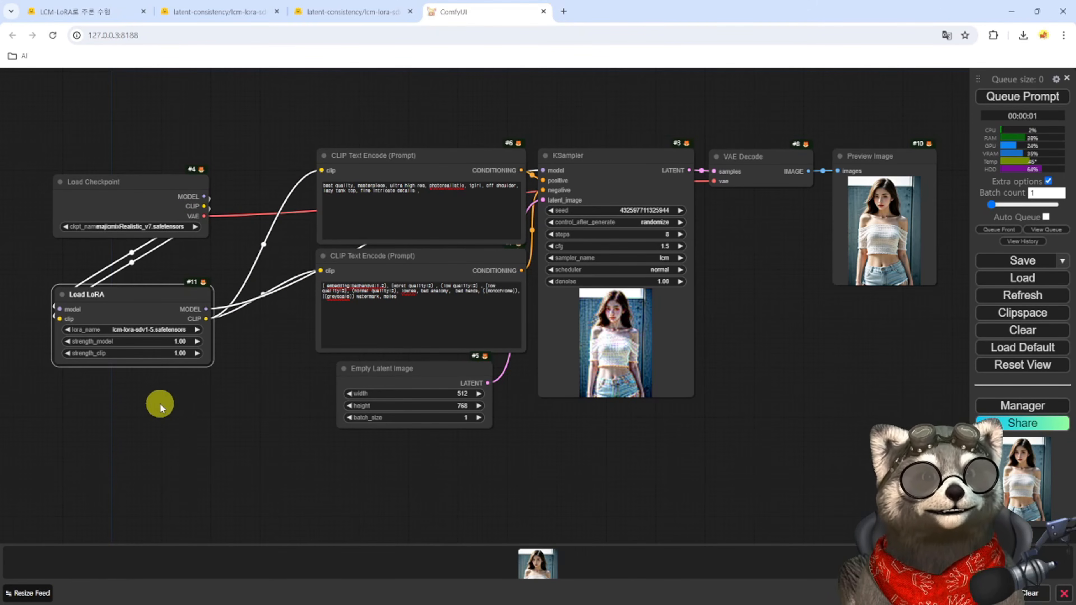
Step: Duplicate the Load LoRA node below the original and set the copy's LoRA to add_detail.safetensors
left_click_drag(136, 399, 212, 406)
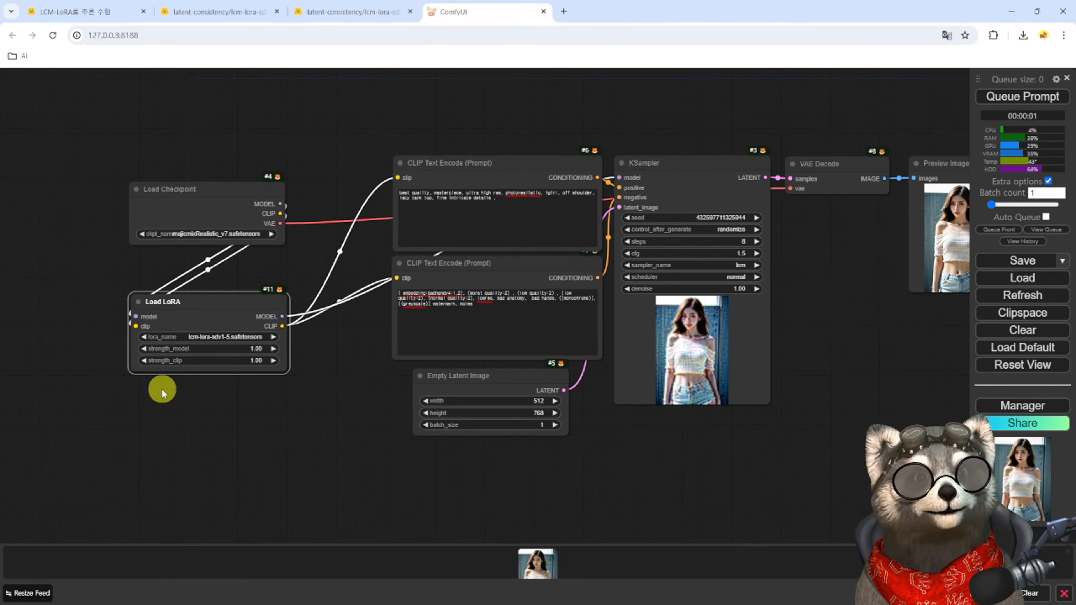
key("ctrl+v")
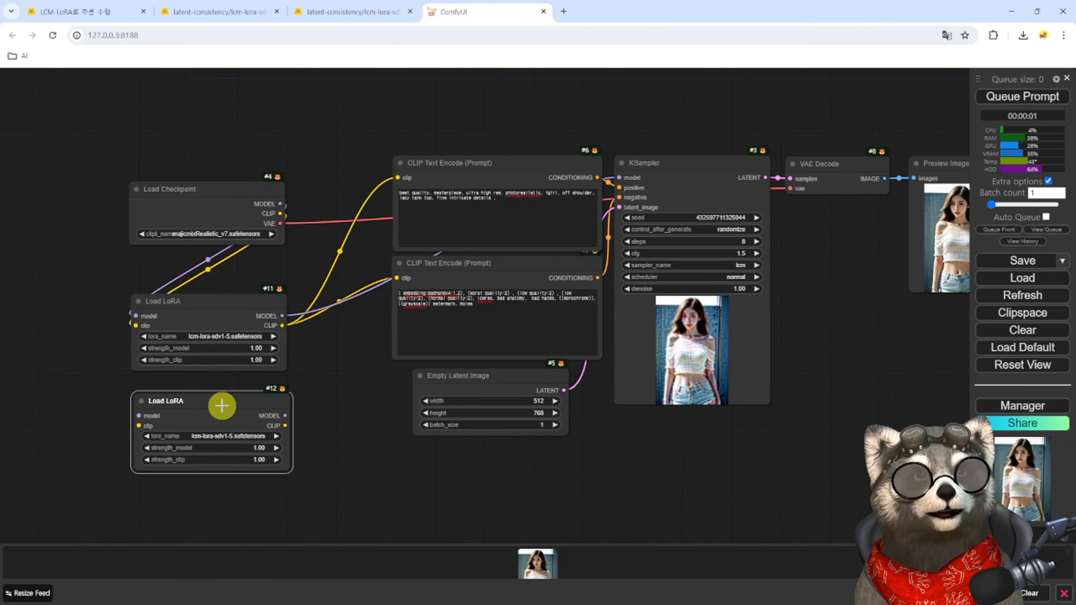
left_click(217, 437)
left_click(233, 476)
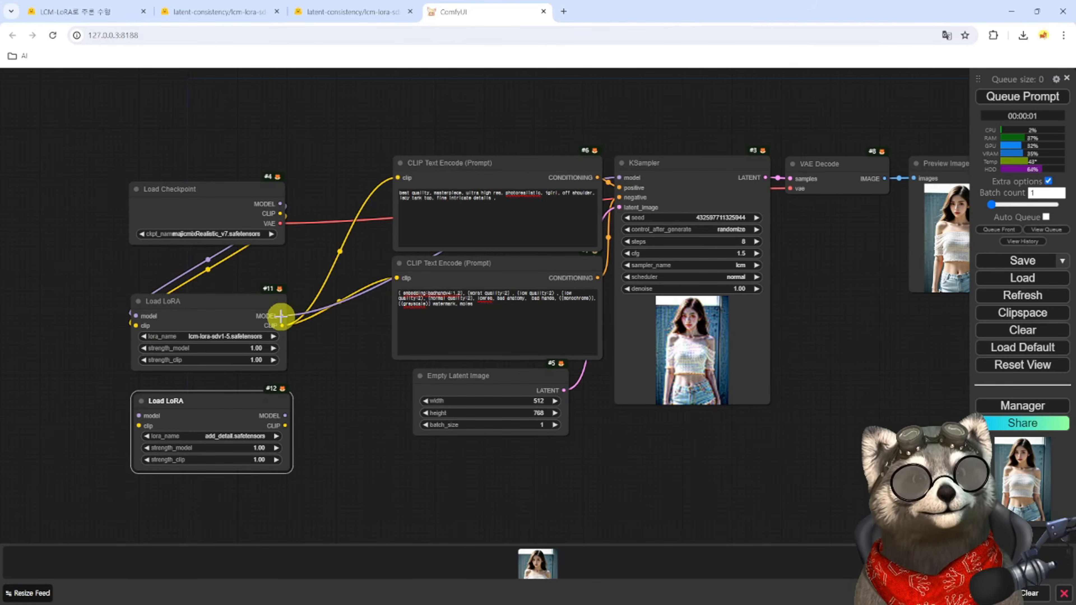
Step: Chain the first Load LoRA's model and clip into the add_detail LoRA, and route its outputs to both prompt nodes and the KSampler
left_click_drag(280, 316, 254, 380)
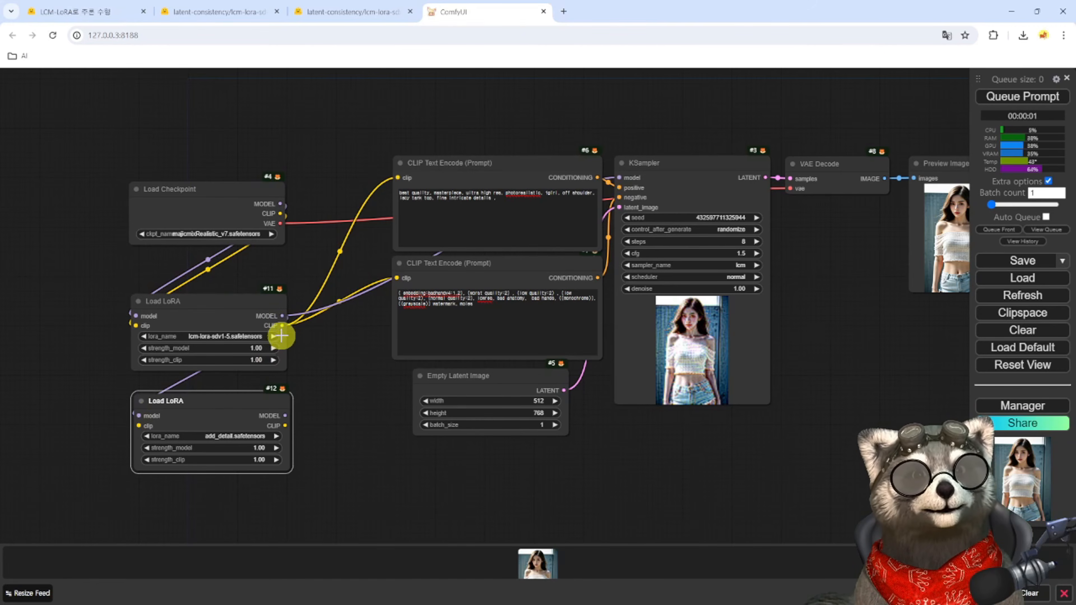
left_click_drag(282, 327, 139, 426)
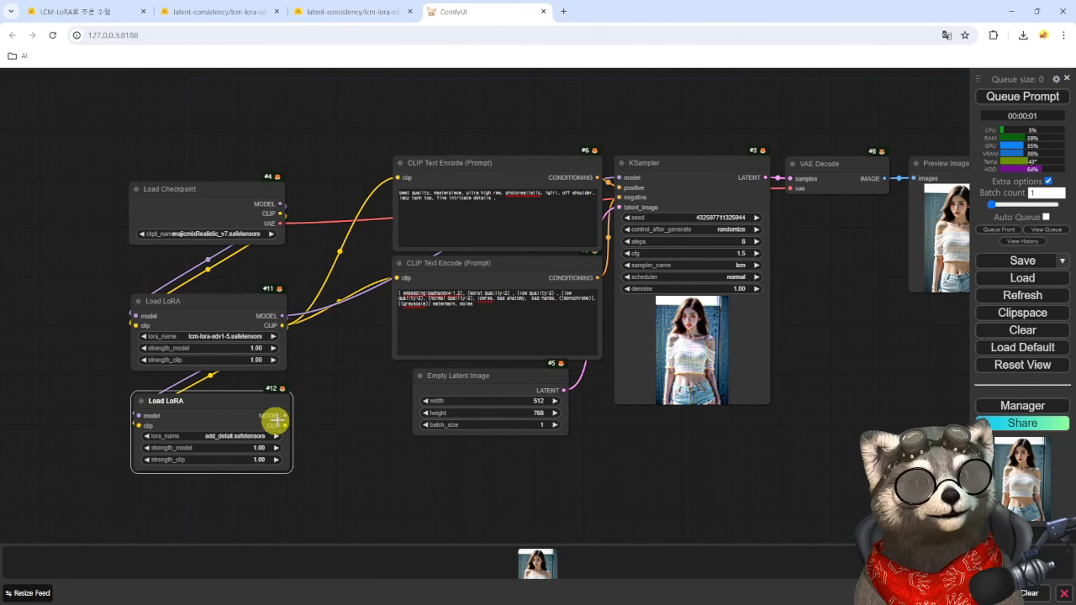
left_click_drag(285, 425, 398, 178)
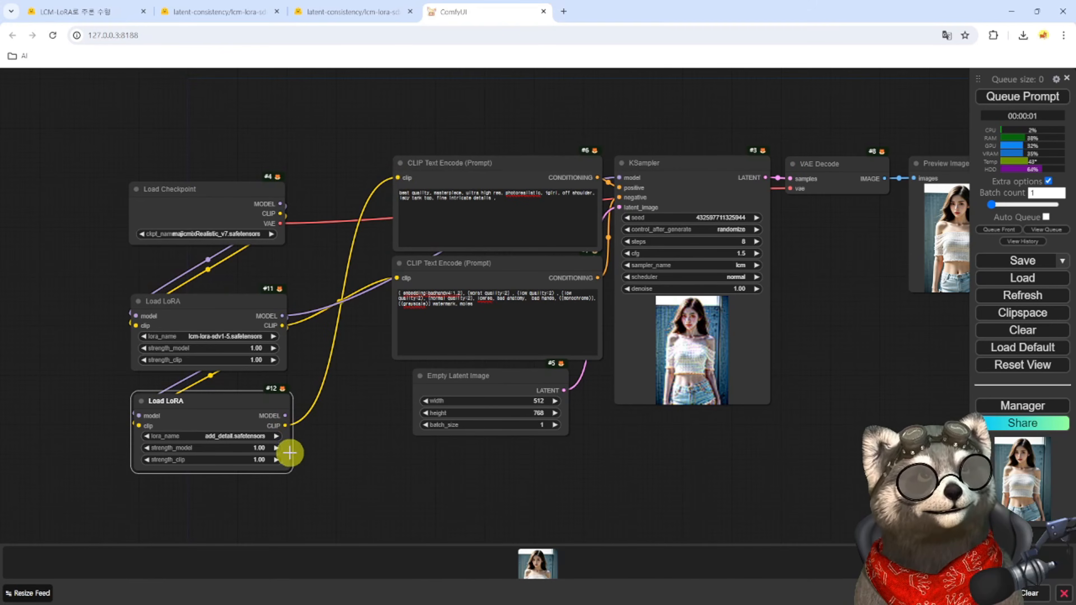
left_click_drag(285, 427, 398, 279)
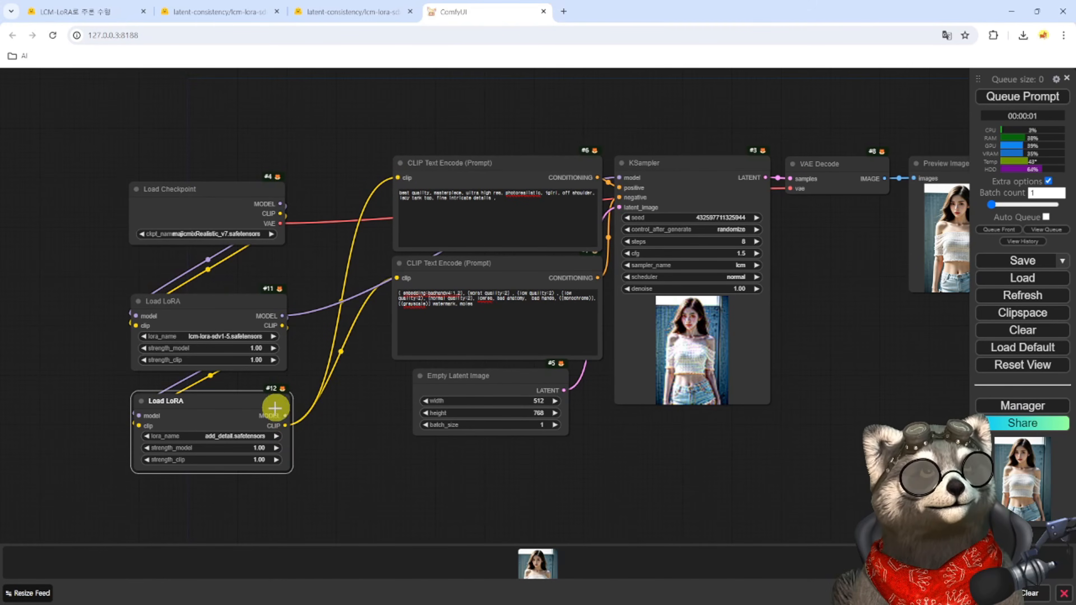
left_click_drag(284, 415, 618, 177)
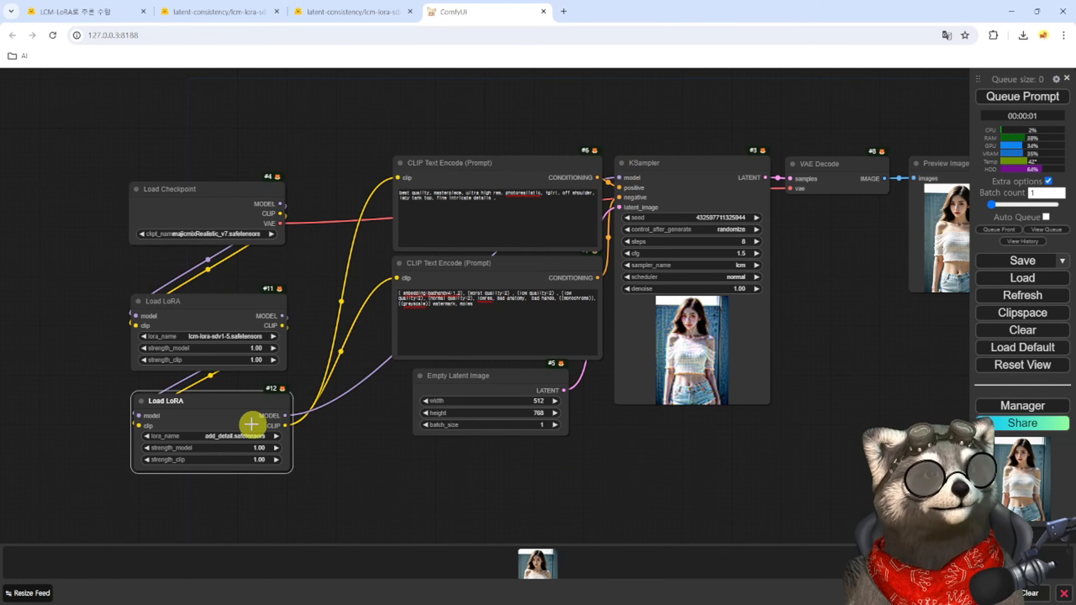
Step: Collapse both Load LoRA nodes and place the second one directly beside the first
left_click(138, 301)
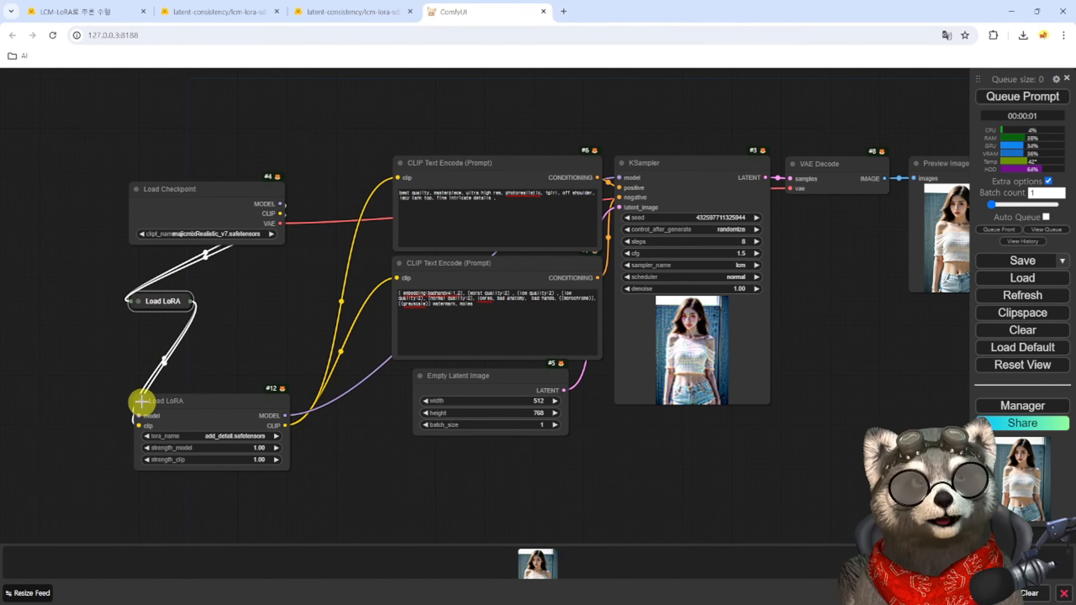
left_click(141, 401)
left_click_drag(163, 399, 246, 302)
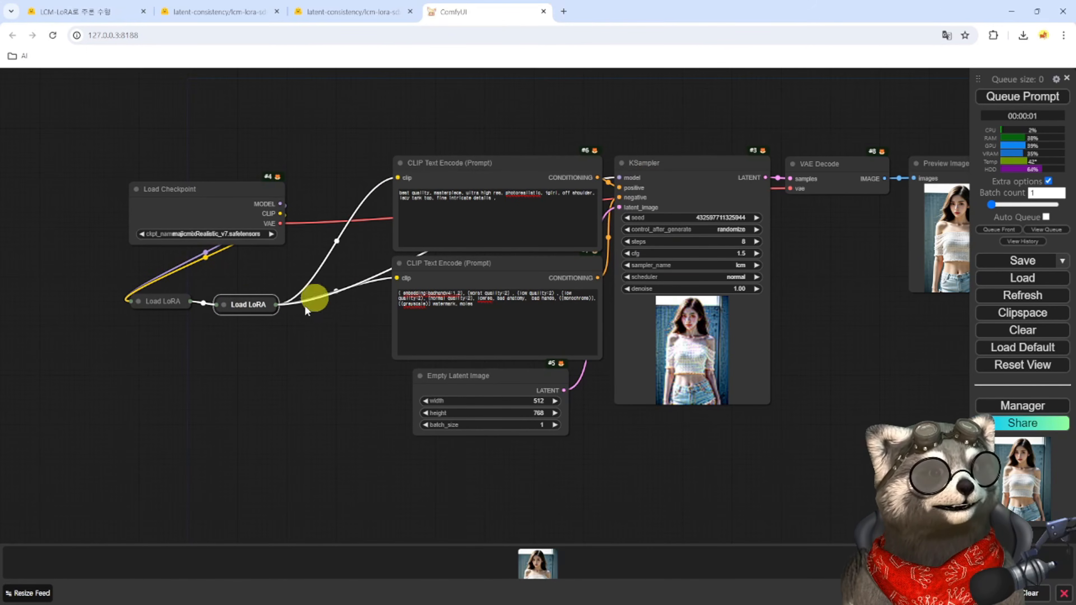
left_click_drag(238, 303, 239, 301)
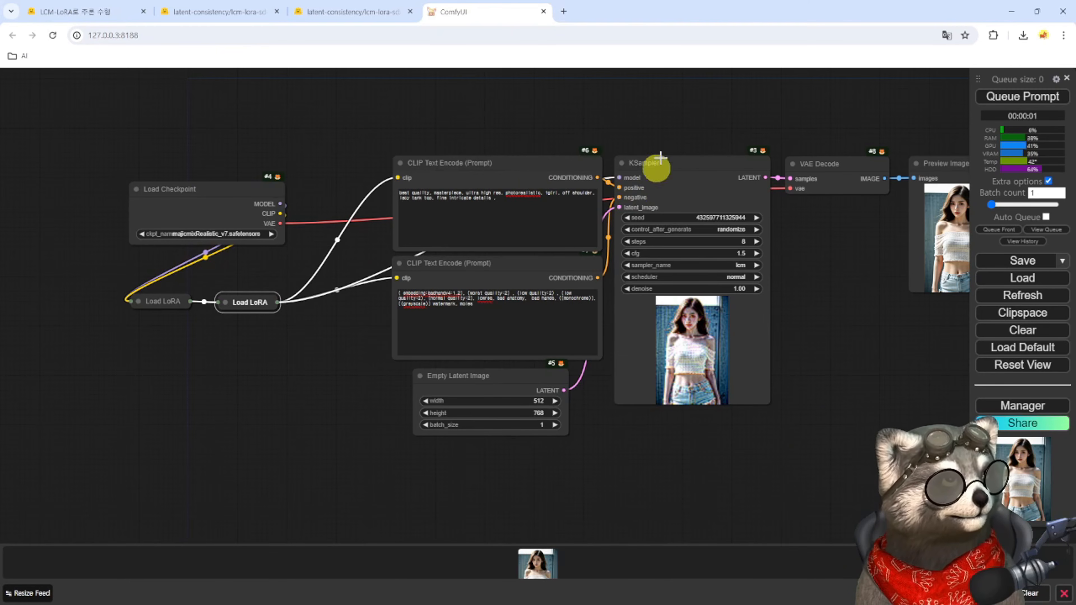
Step: View the last image enlarged, then generate a new one with both LoRAs and view it enlarged from the image feed
left_click_drag(843, 412, 678, 417)
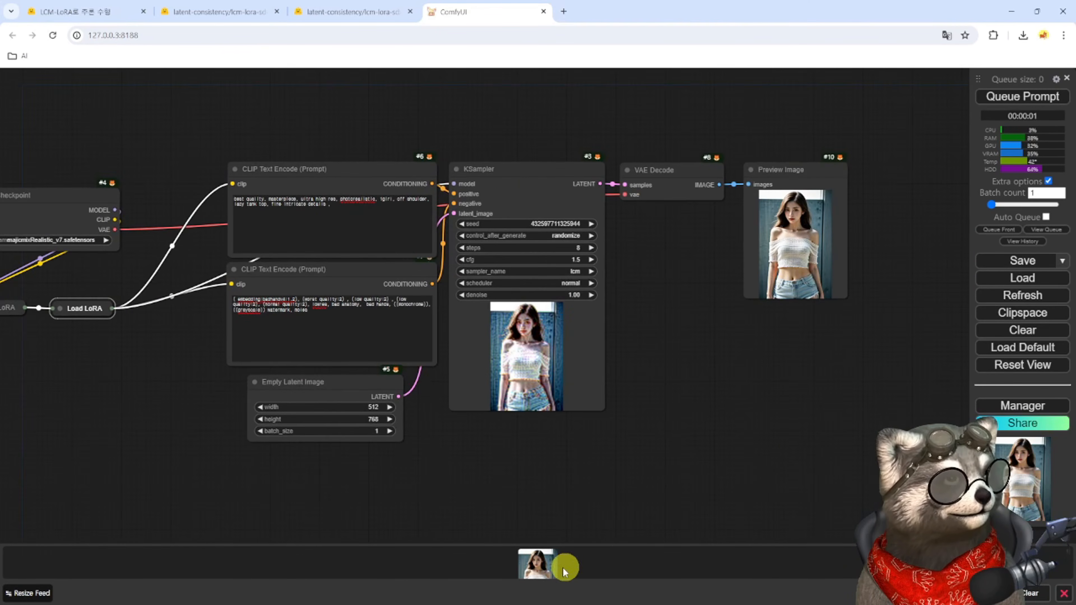
left_click(549, 568)
left_click(824, 394)
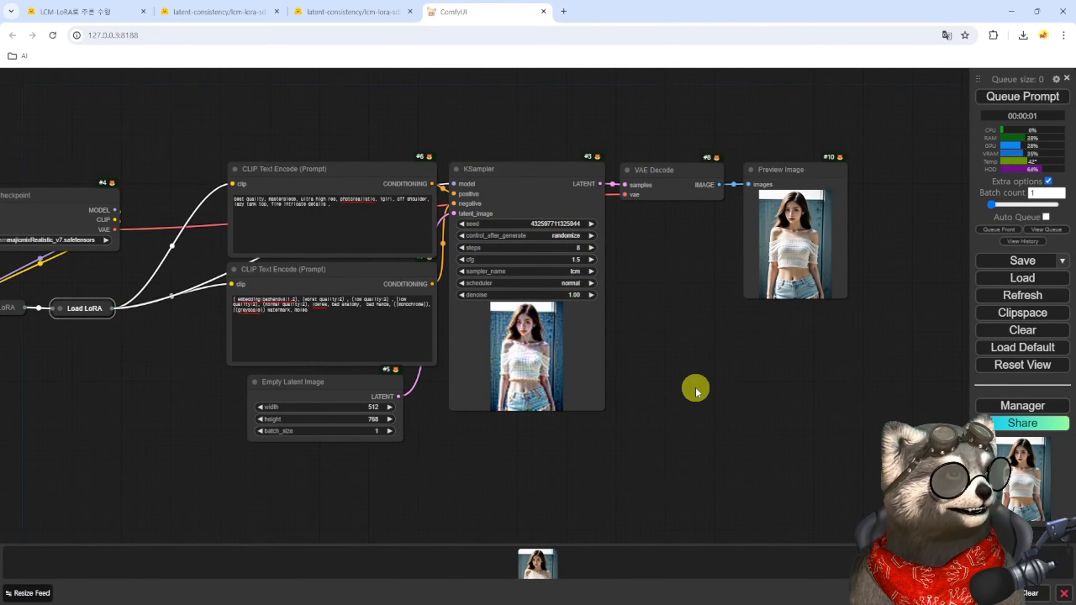
key("ctrl+Return")
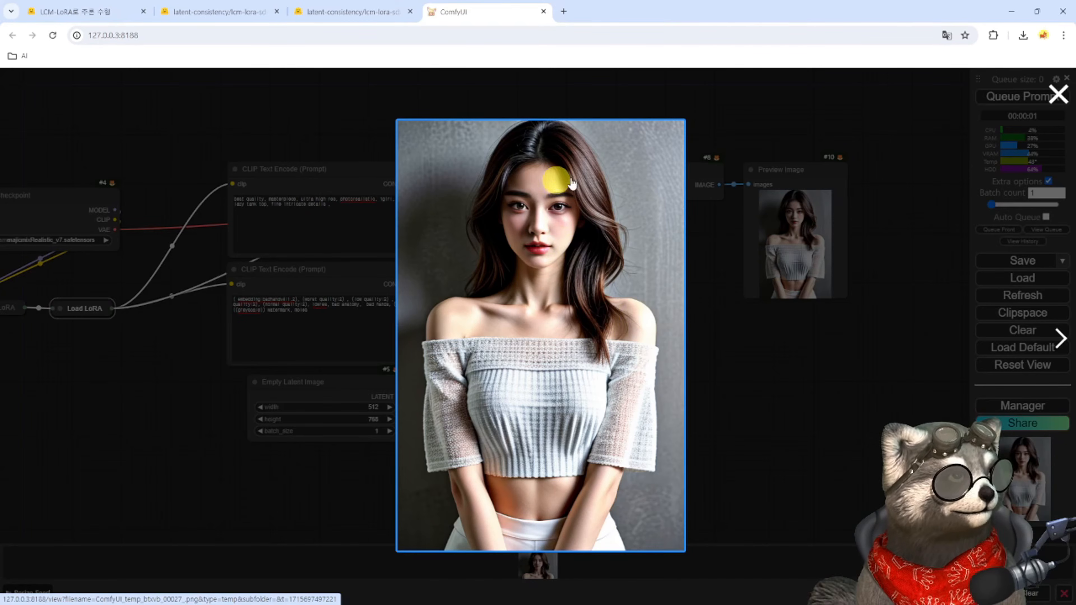
left_click(800, 387)
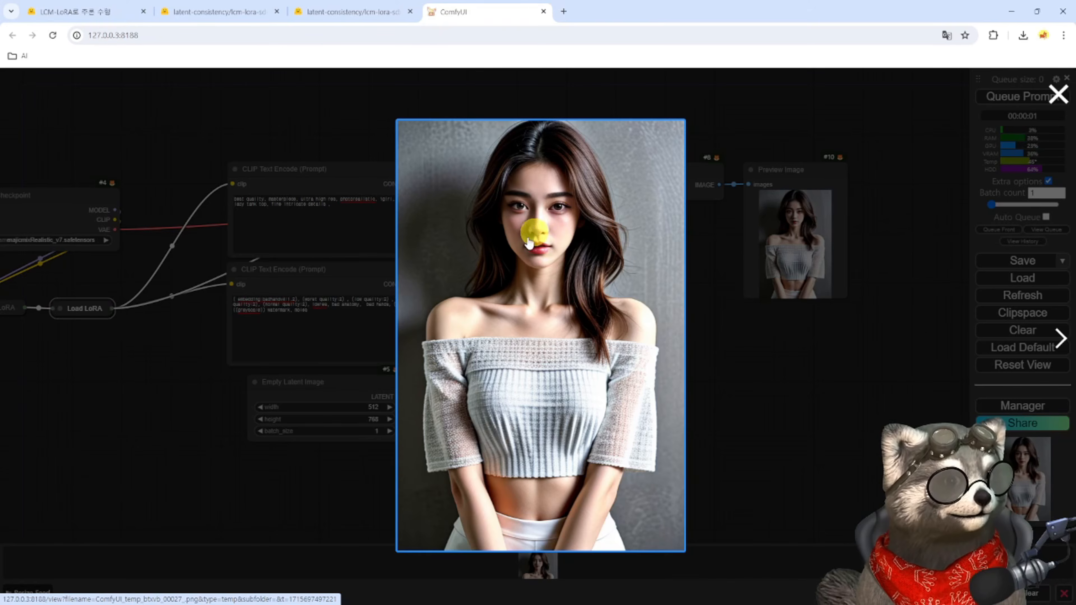
left_click(763, 443)
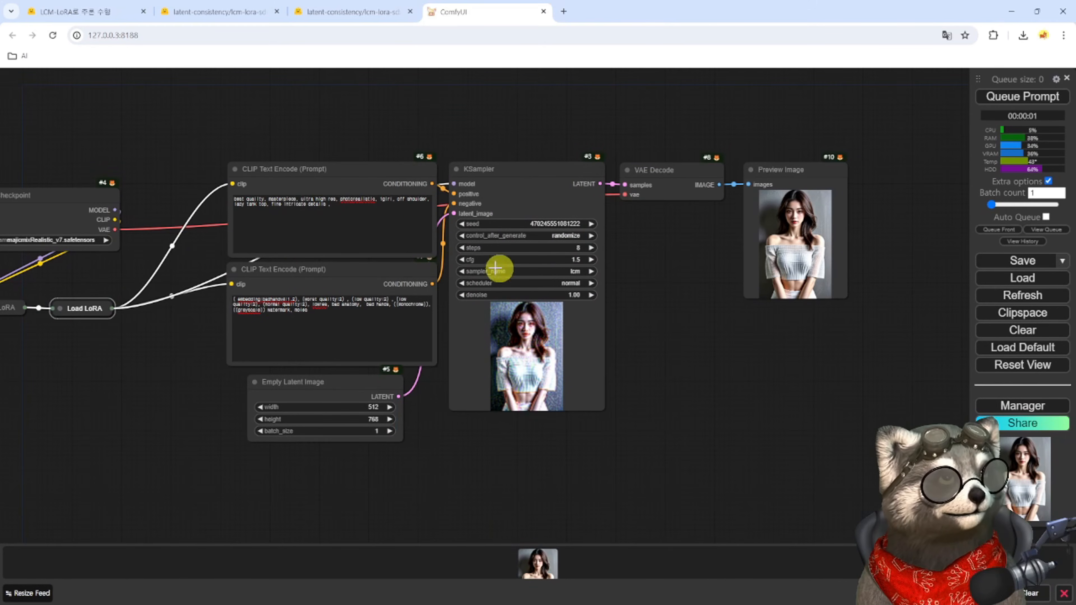
Step: Lower the KSampler's cfg to 1.3 and then 1.2, generating images and viewing the results enlarged
left_click(462, 260)
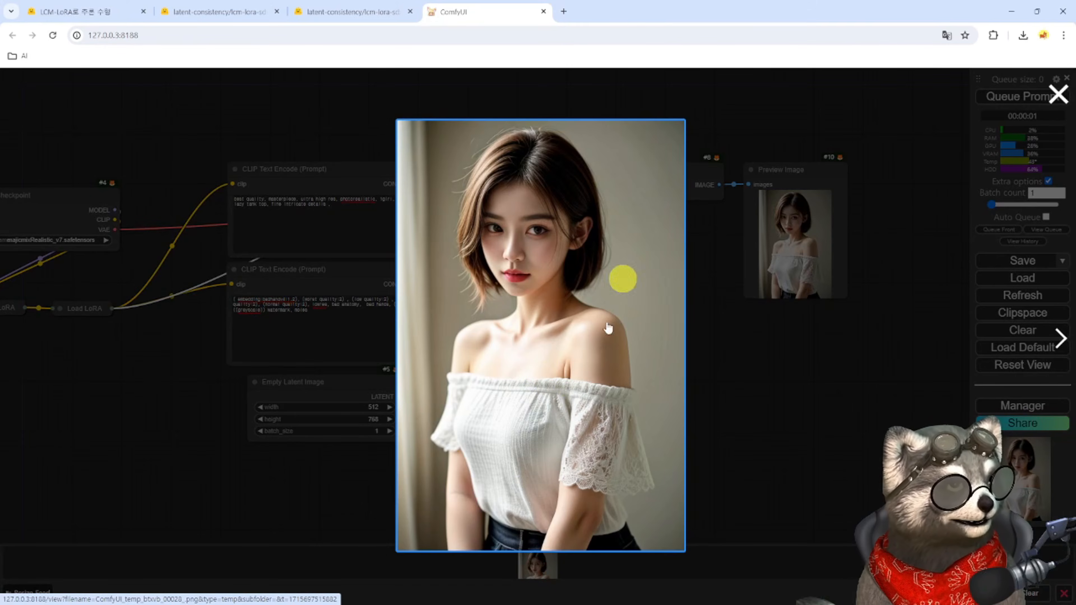
left_click(779, 390)
key("ctrl+Return")
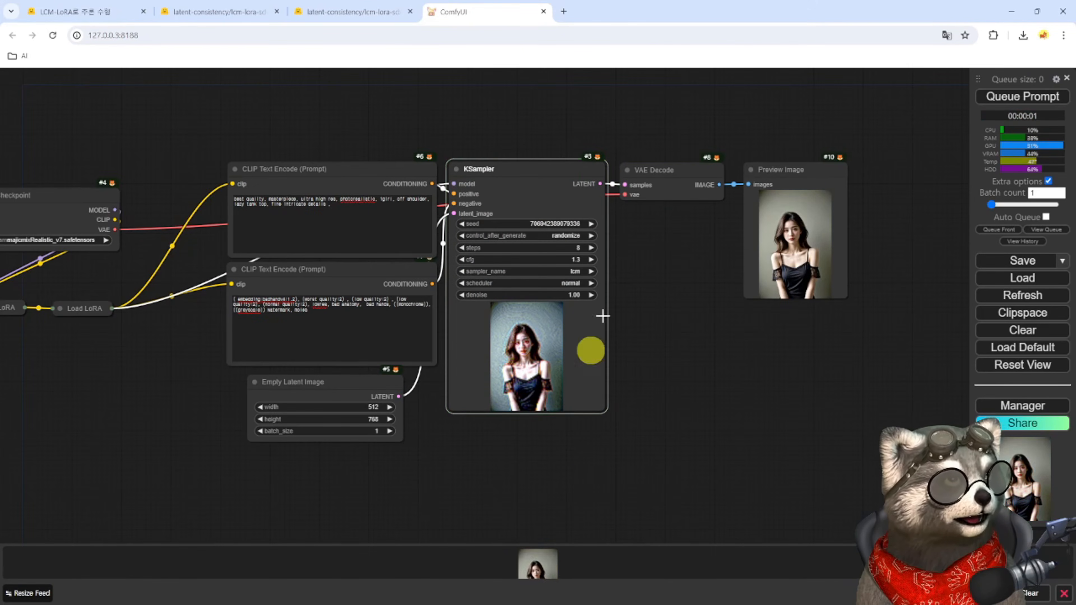
left_click(534, 566)
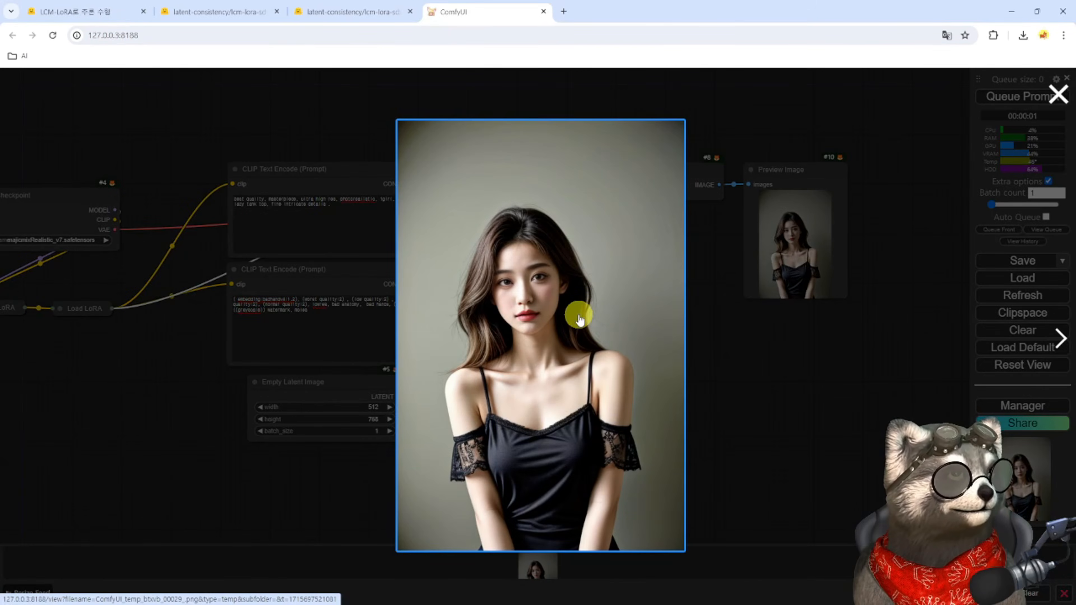
key("Escape")
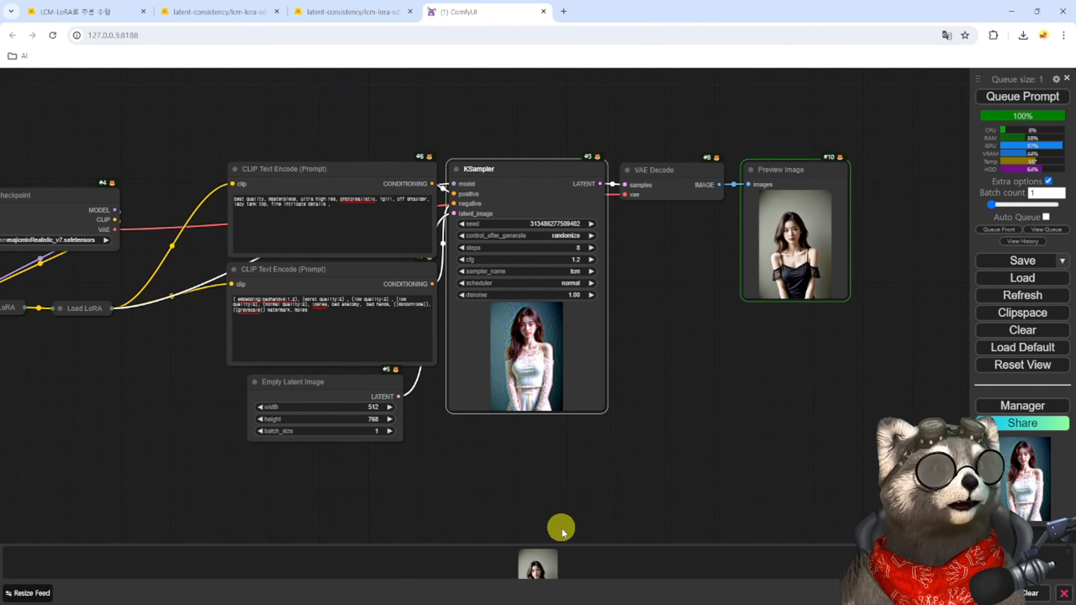
left_click(542, 564)
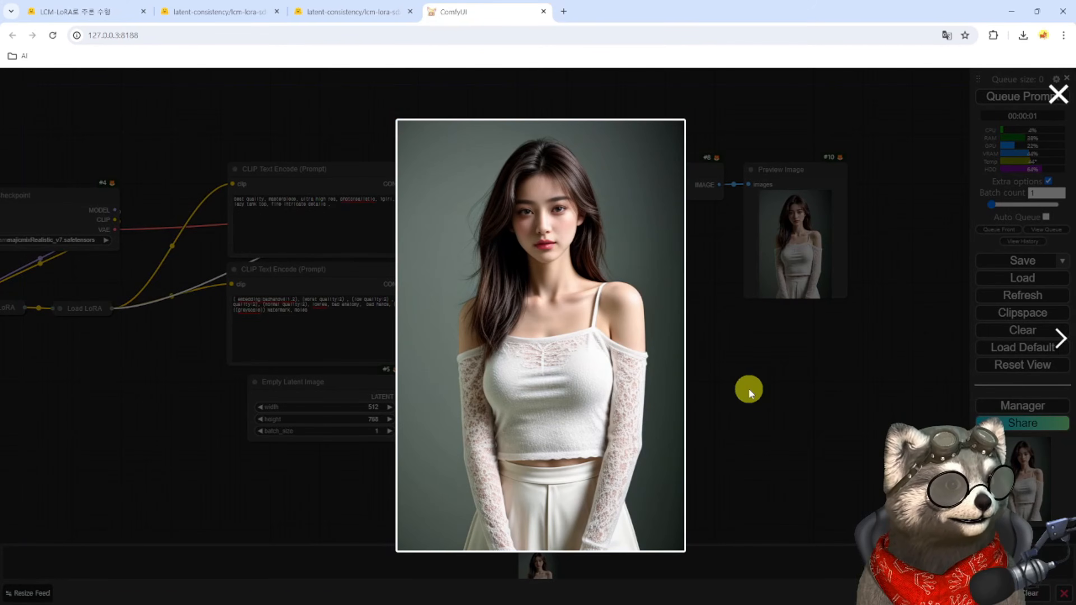
Step: Generate and enlarge an image with the KSampler's cfg at 1.8, then return cfg to 1.2 and view another image
left_click(592, 261)
key("ctrl+Return")
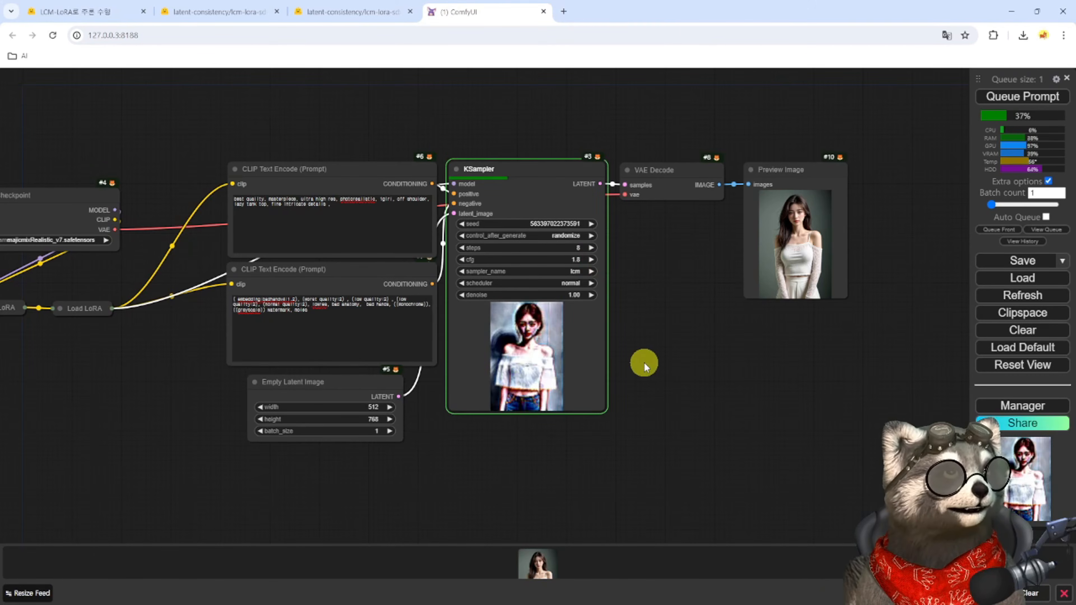
left_click(535, 562)
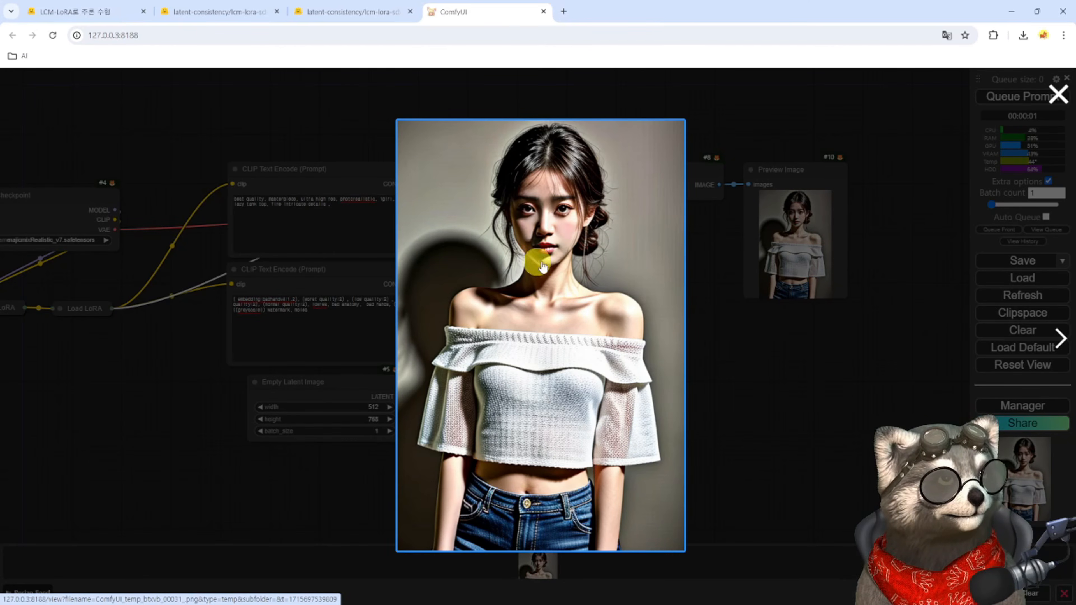
left_click(787, 421)
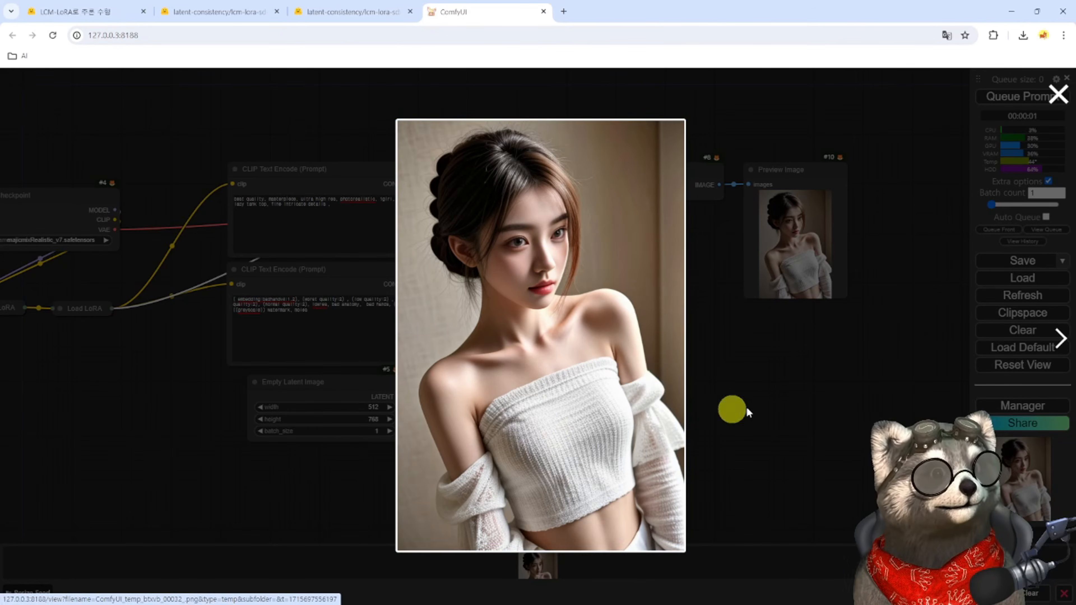
left_click(747, 412)
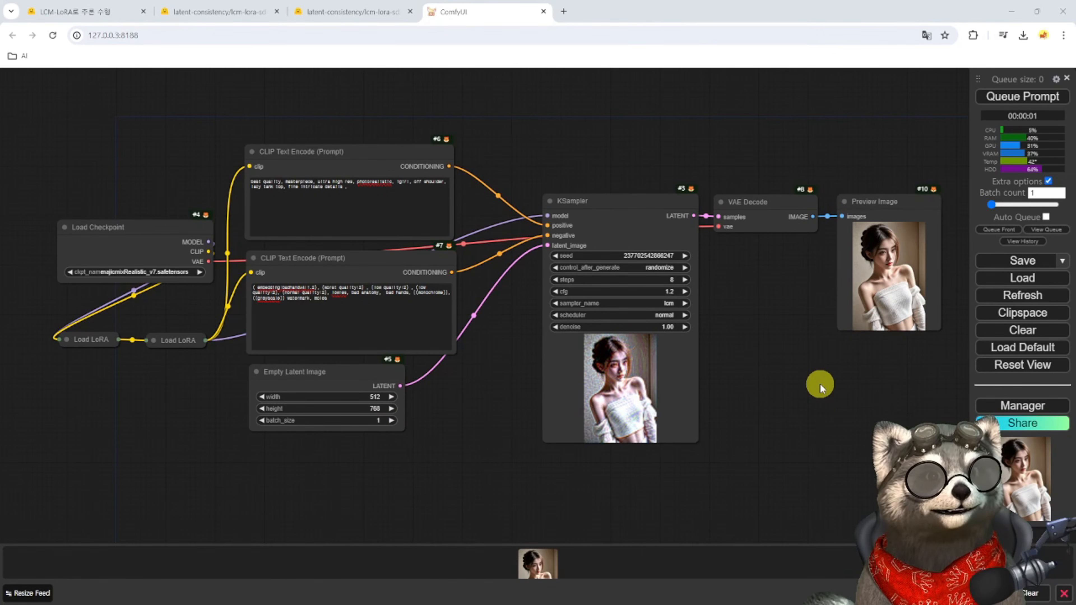
Step: Generate images continuously with Auto Queue in instant mode, and turn Auto Queue off again
left_click_drag(820, 384, 779, 370)
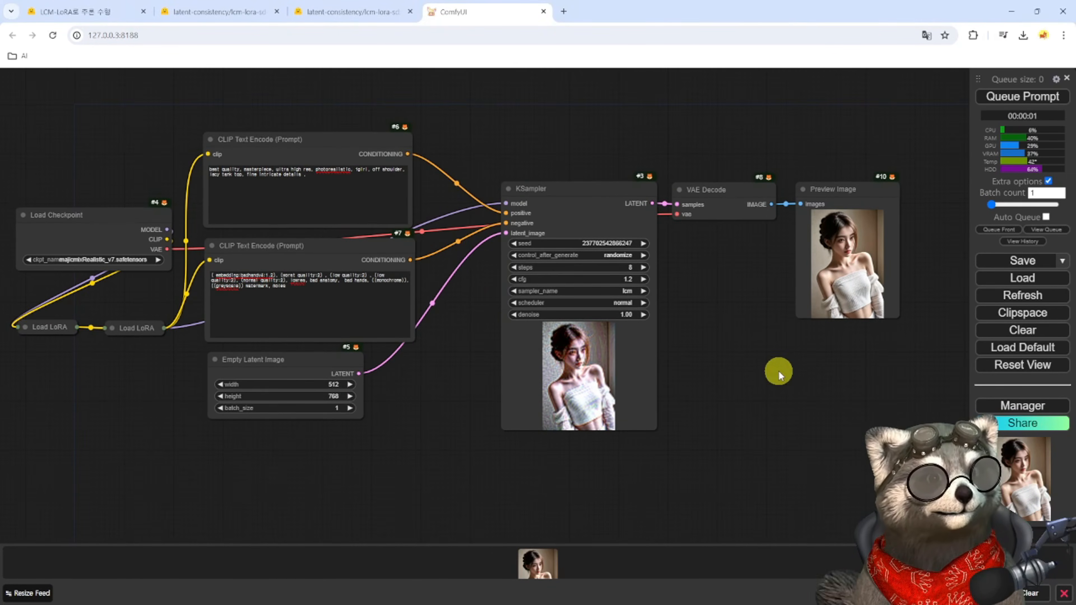
left_click(1046, 217)
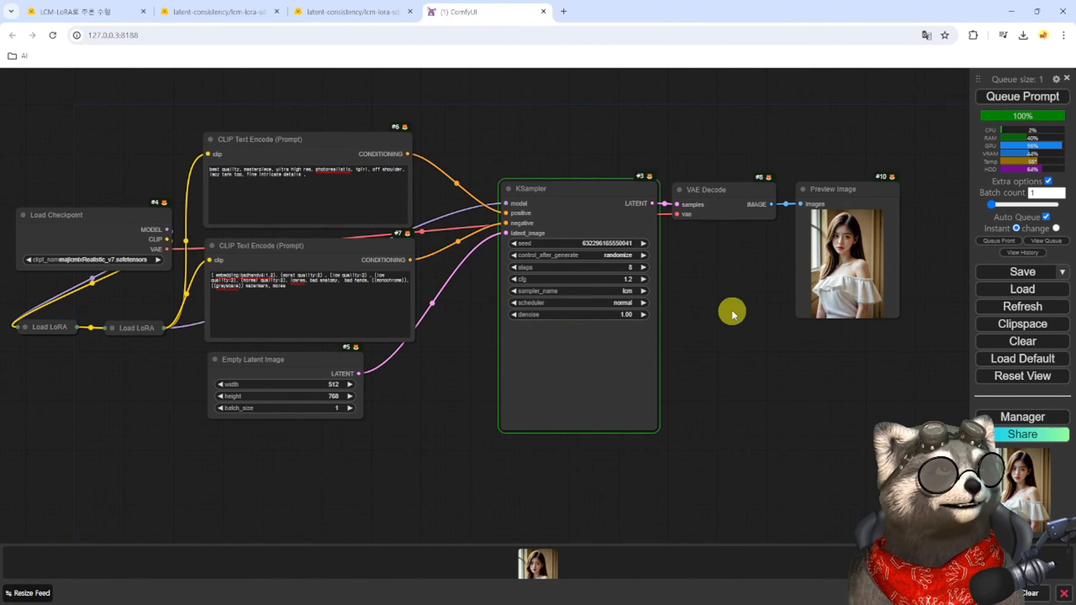
left_click(1045, 217)
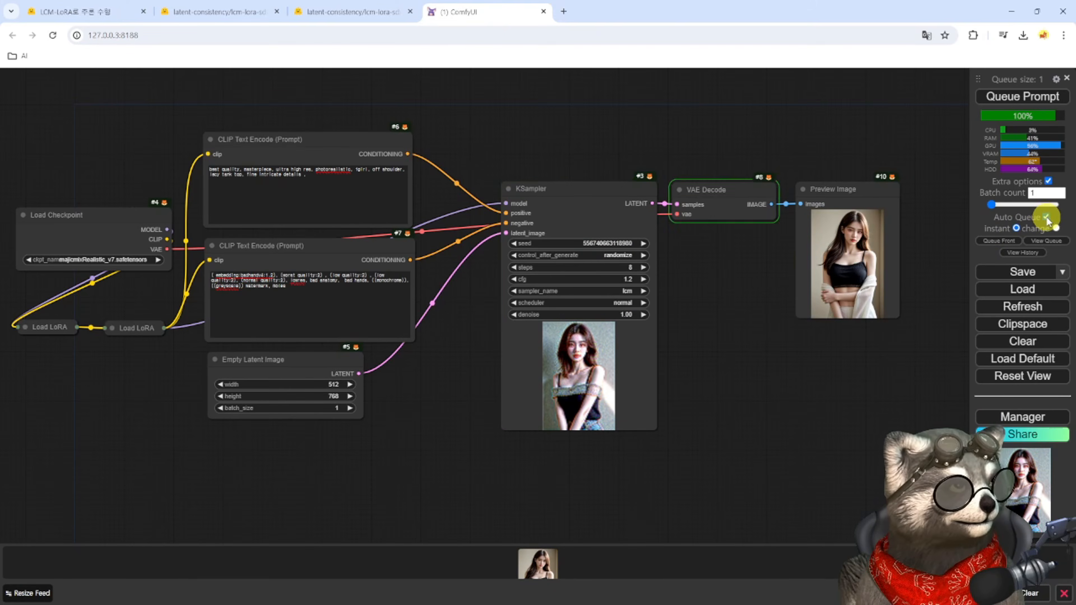
Step: Set the KSampler's control_after_generate to fixed, run Auto Queue again and view the resulting image enlarged
left_click(633, 256)
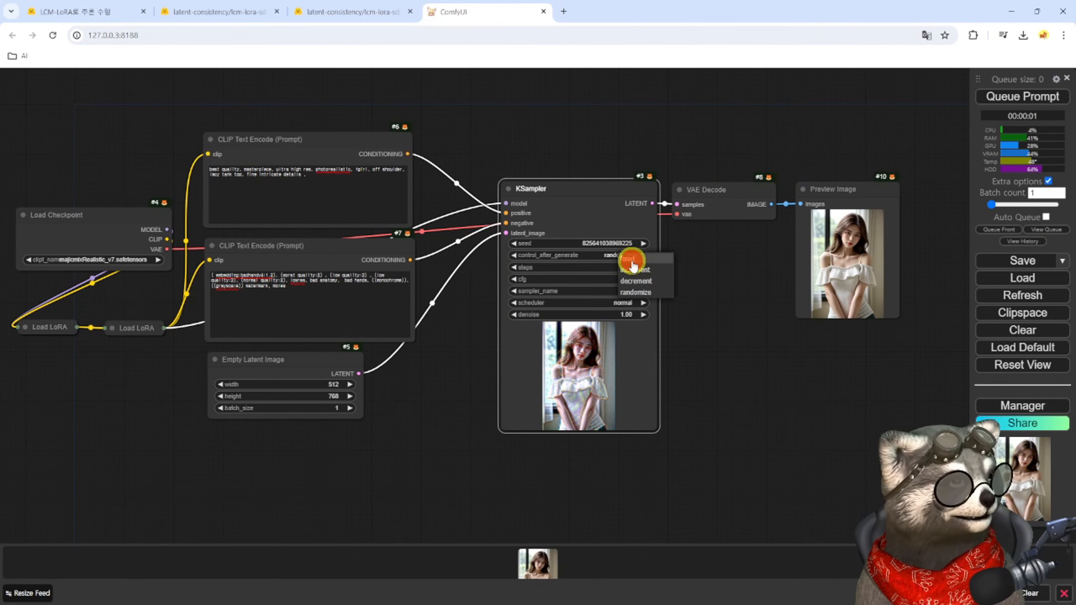
left_click(632, 260)
left_click(1046, 217)
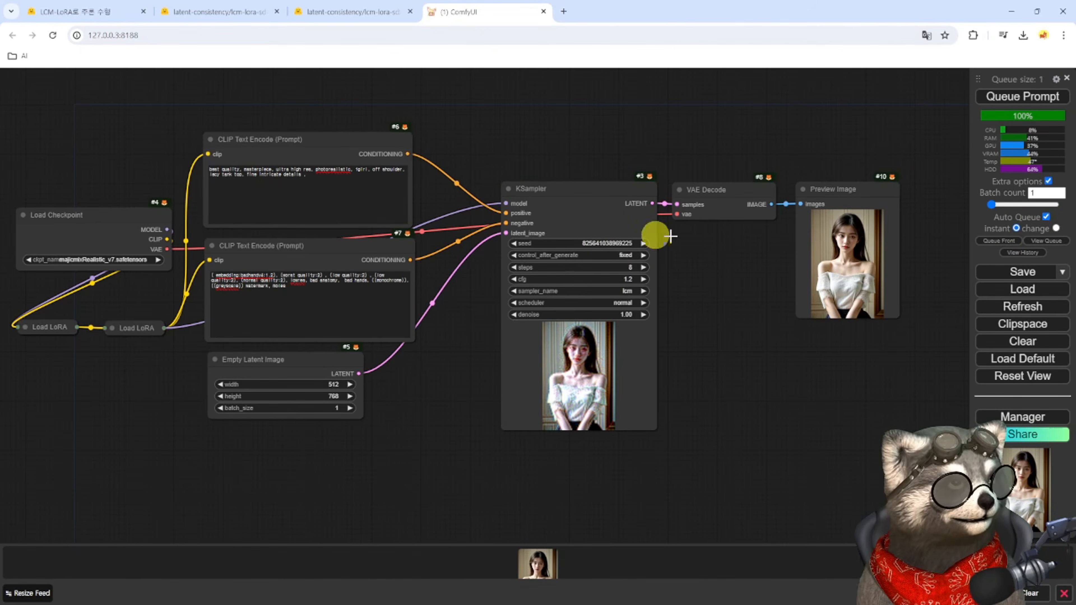
left_click(550, 568)
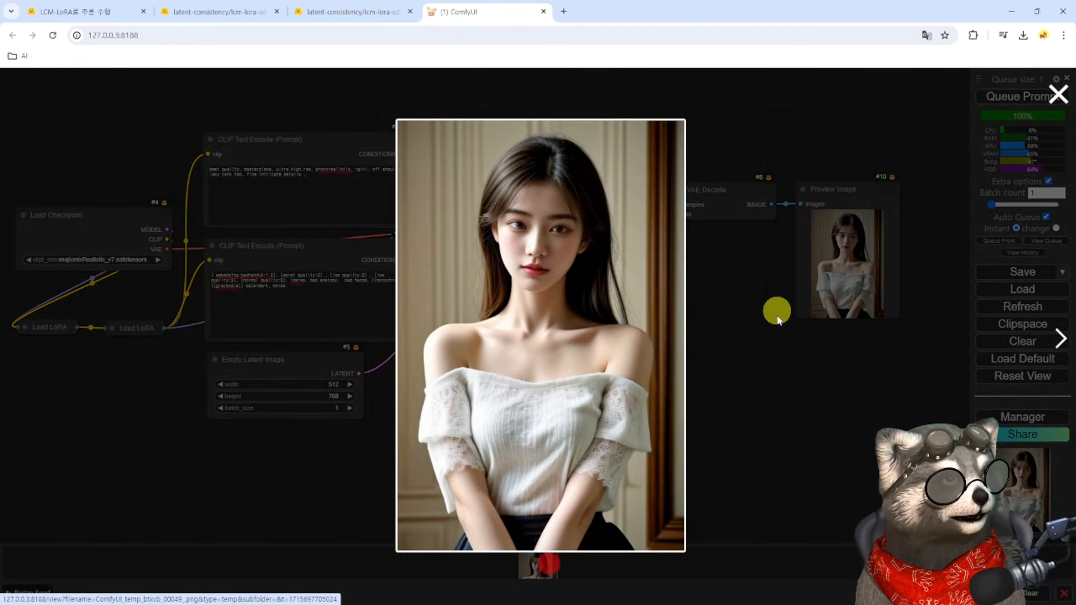
left_click(751, 380)
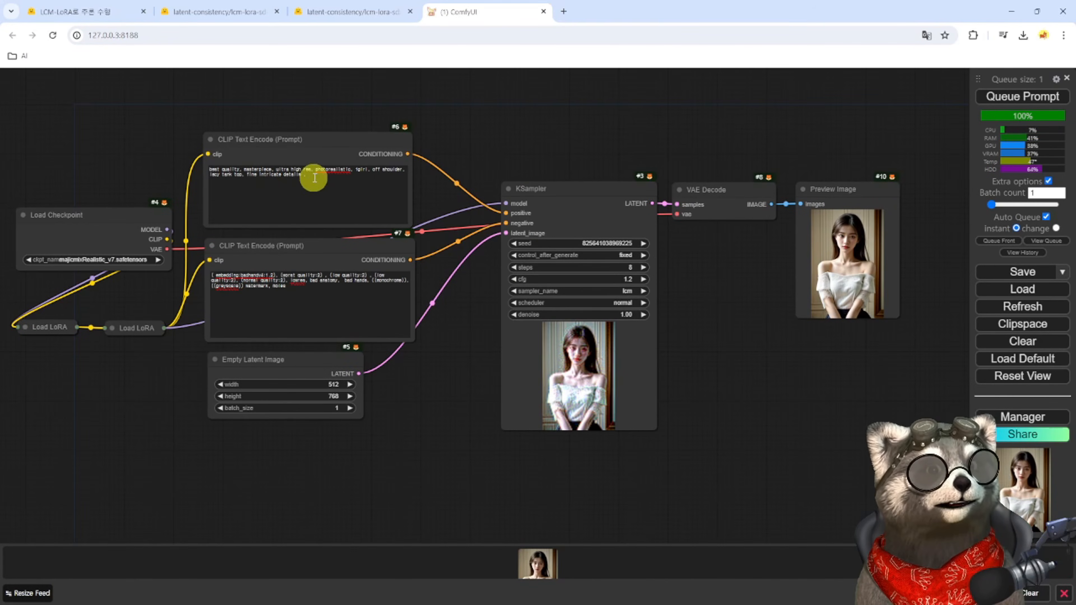
Step: Move the positive CLIP Text Encode node directly below the Preview Image node, next to the KSampler
key("ctrl+plus")
key("ctrl+plus")
key("ctrl+plus")
key("ctrl+plus")
key("ctrl+plus")
key("ctrl+0")
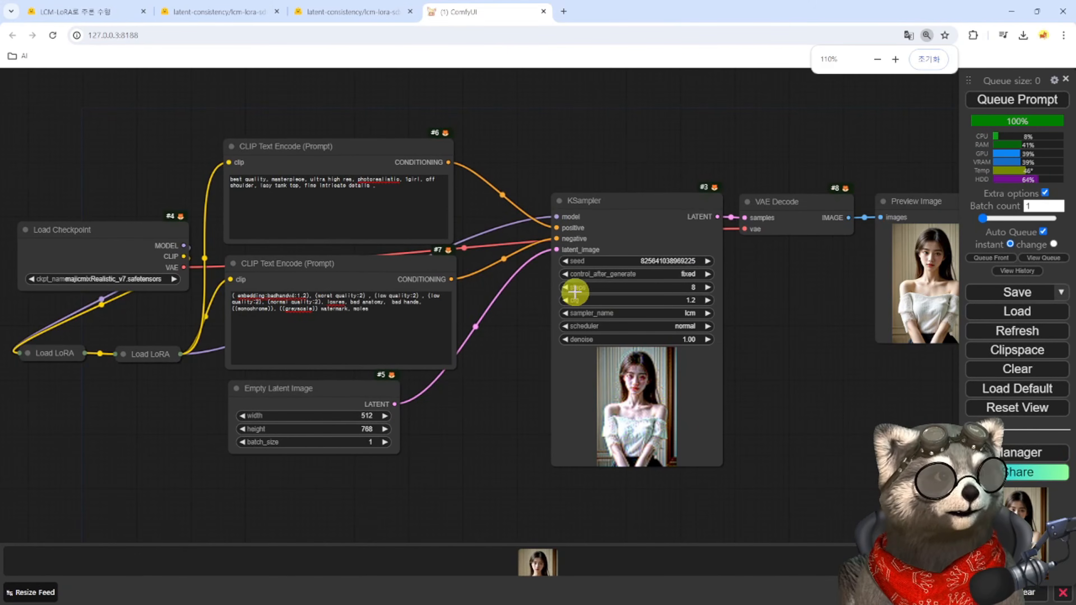
left_click_drag(376, 148, 883, 367)
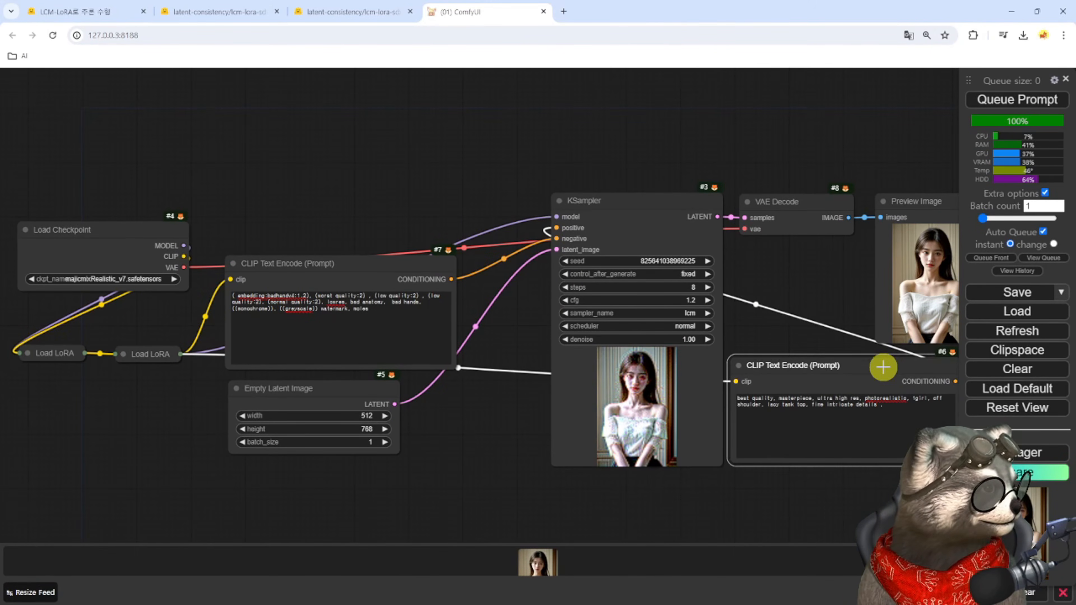
left_click_drag(831, 505, 519, 451)
scroll(519, 452, "up", 4)
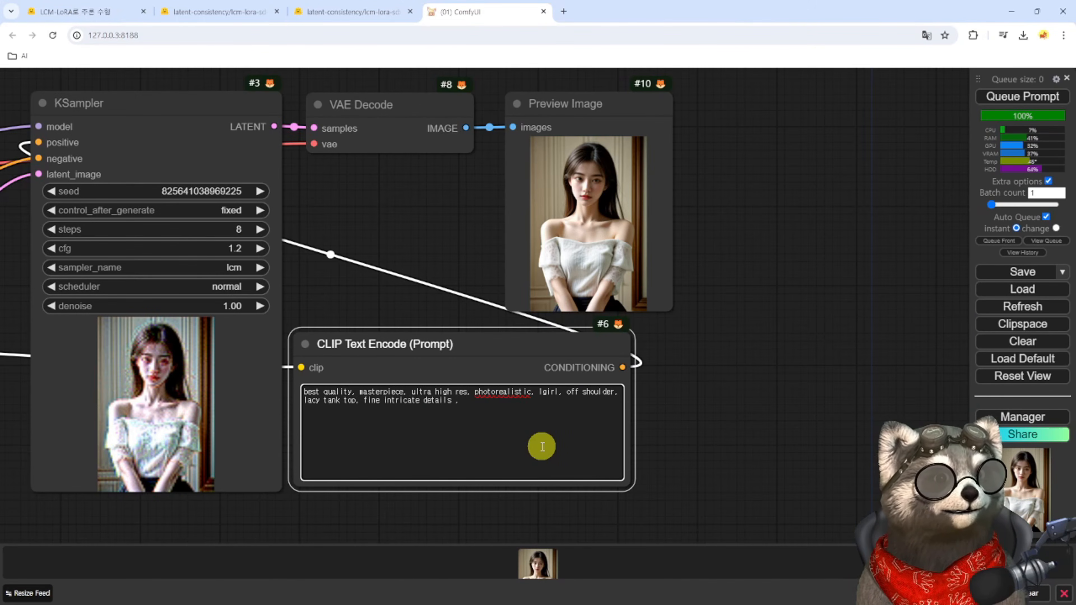
Step: Add "red hair" to the end of the positive prompt while Auto Queue is running
type("red h")
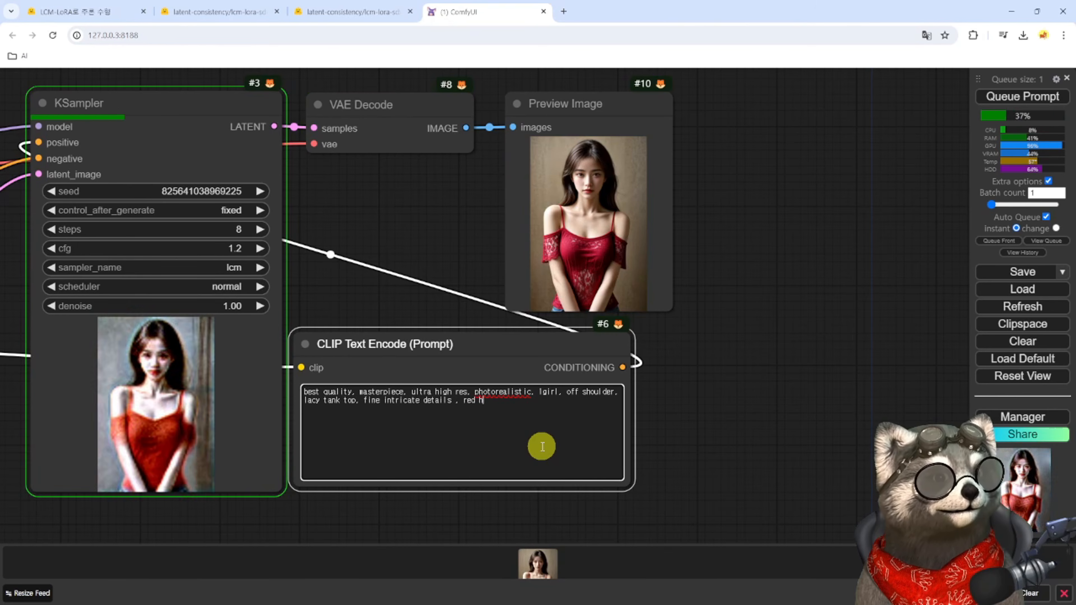
type("i")
type("ir")
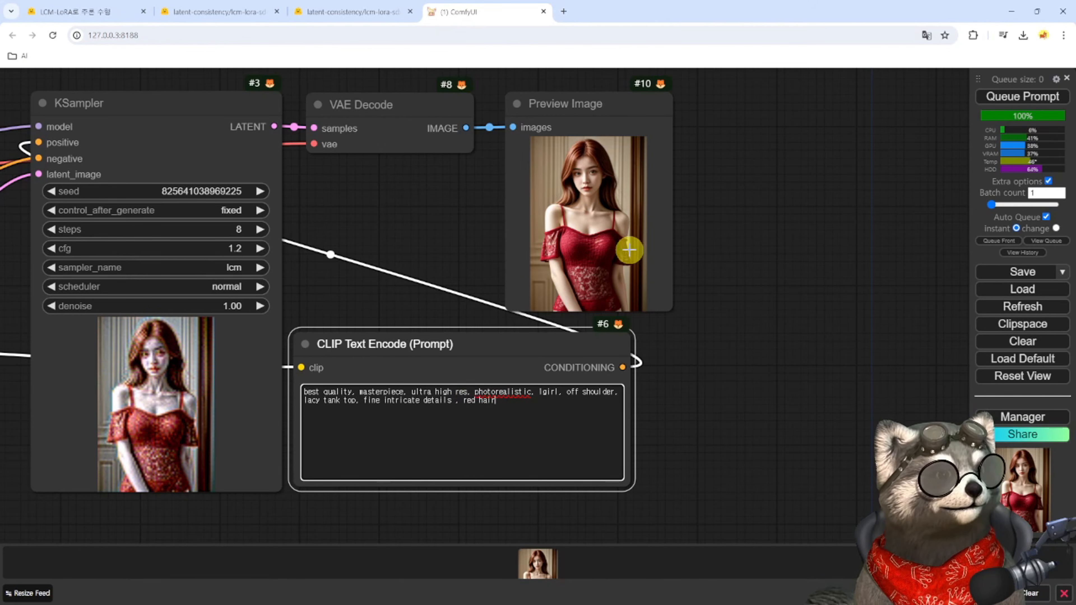
left_click(464, 403)
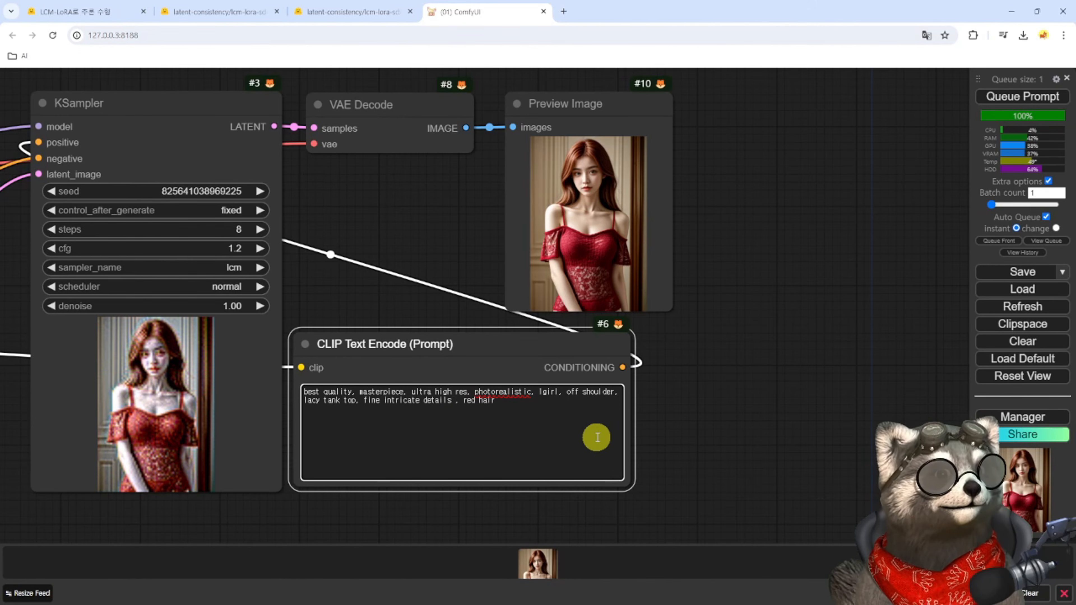
Step: Append ", in the street, jean" to the end of the positive prompt while Auto Queue is running
type(", in the street")
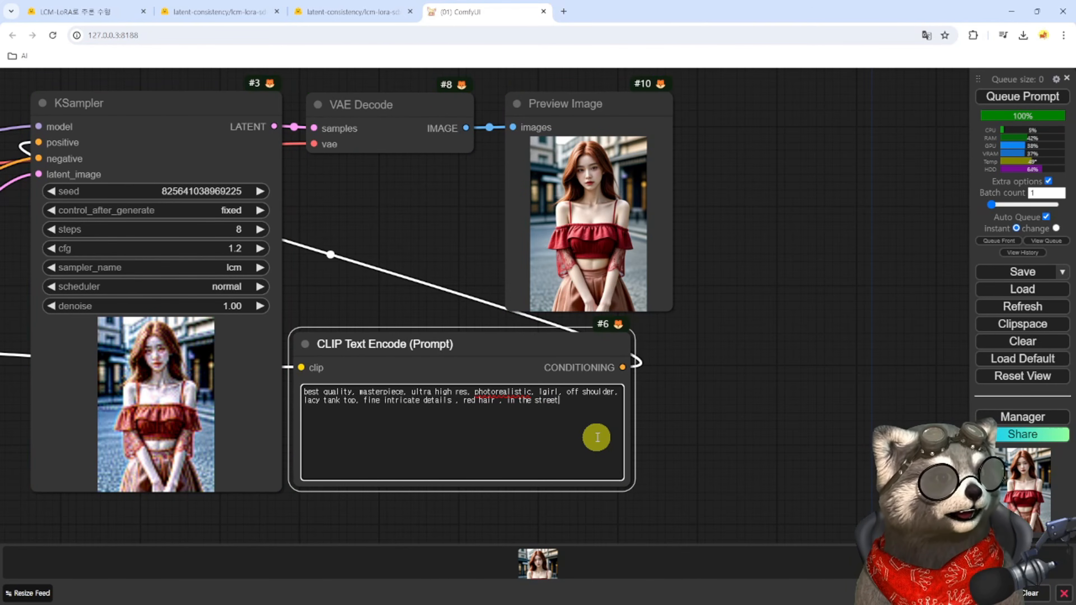
type(", h")
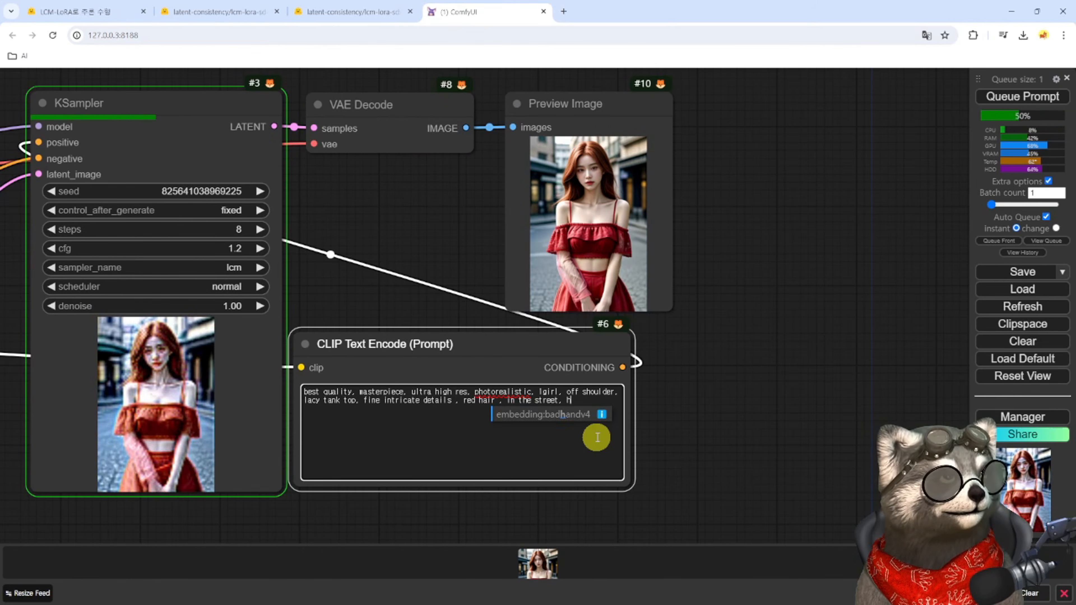
key("BackSpace")
type("jean")
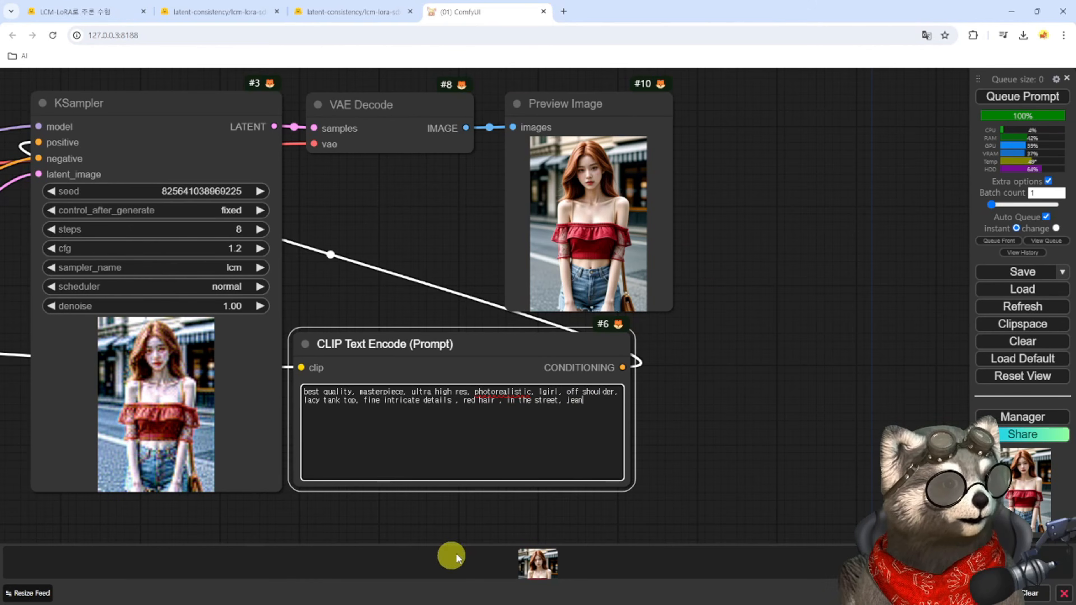
Step: View the latest generated image enlarged from the image feed, and return to the positive prompt text
left_click(537, 564)
left_click(317, 257)
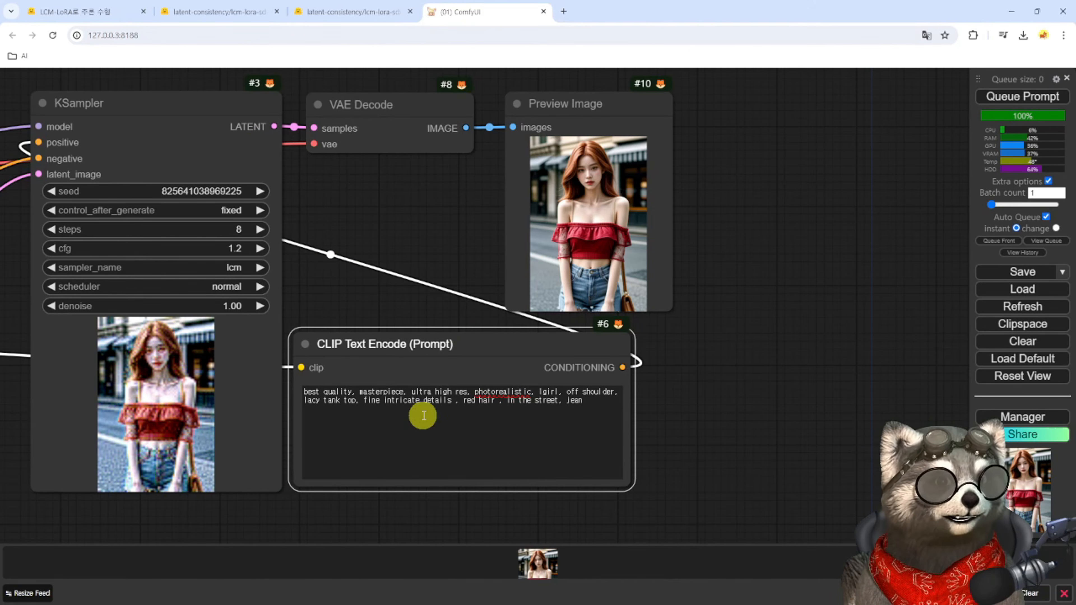
left_click(595, 401)
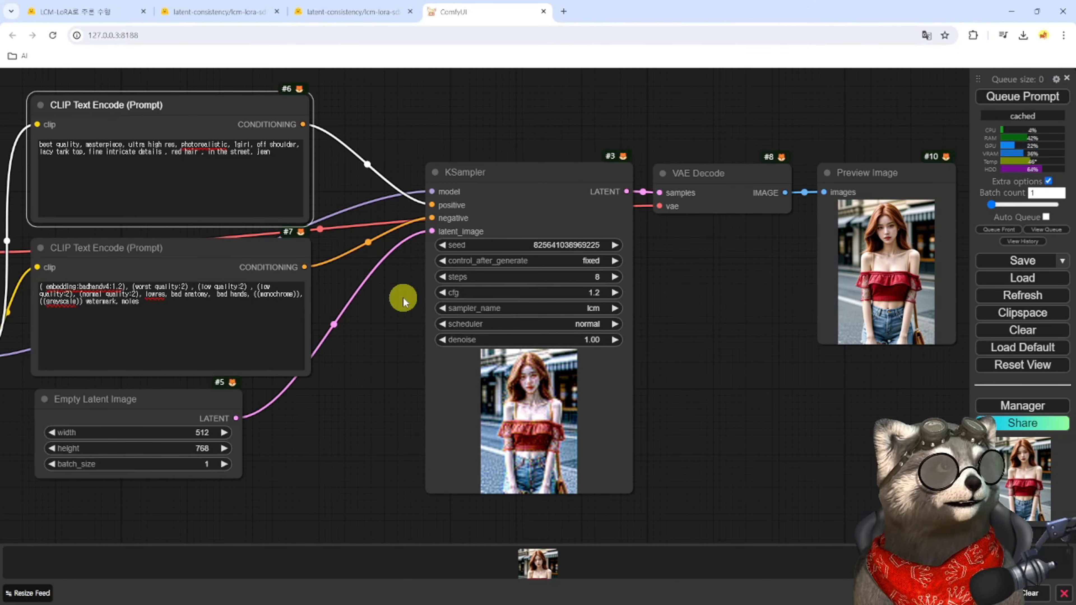
scroll(403, 297, "down", 2)
left_click_drag(403, 297, 491, 288)
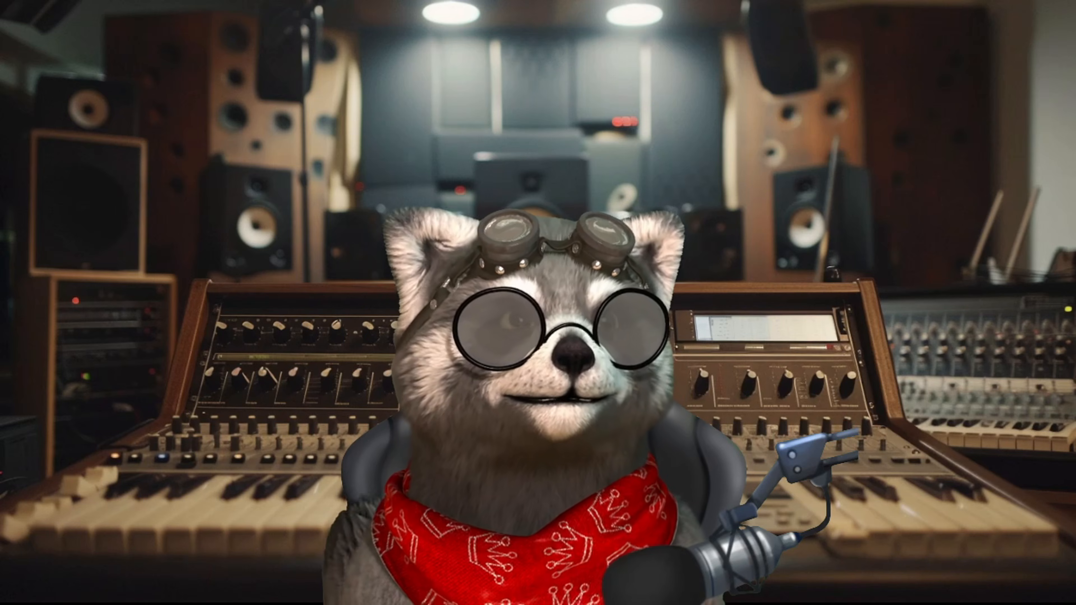